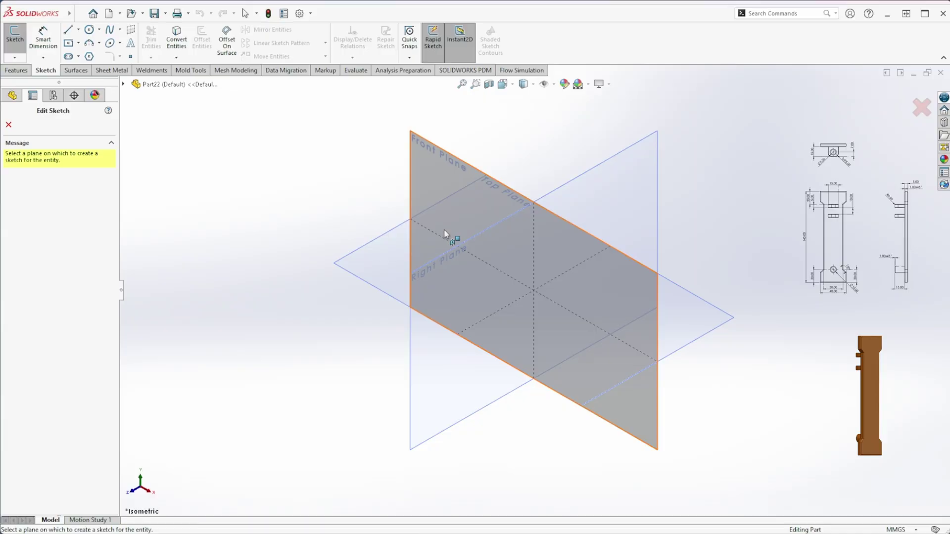
# - On the Front Plane, sketch a 30 × 100 center rectangle at the origin
pyautogui.click(443, 232)
pyautogui.press('s')
pyautogui.click(531, 244)
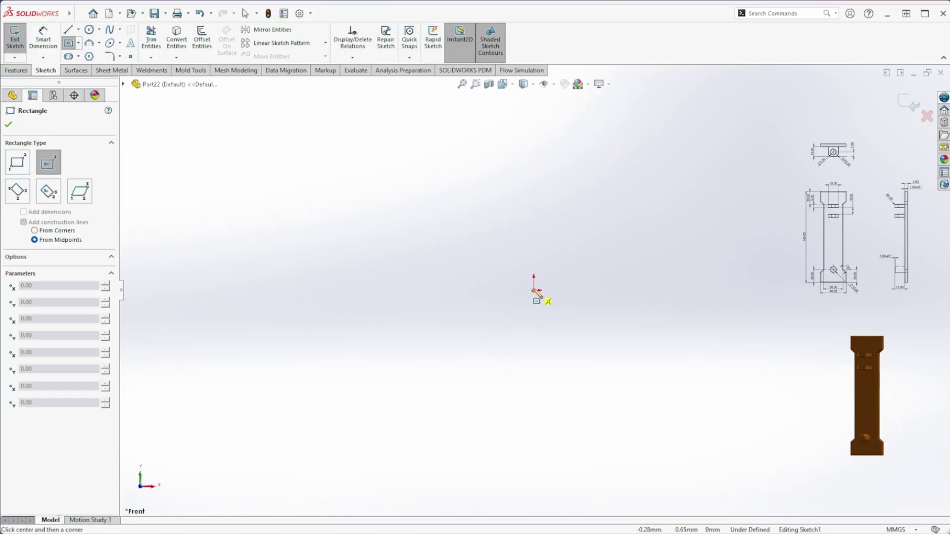
pyautogui.click(539, 291)
pyautogui.write('100')
pyautogui.press('Tab')
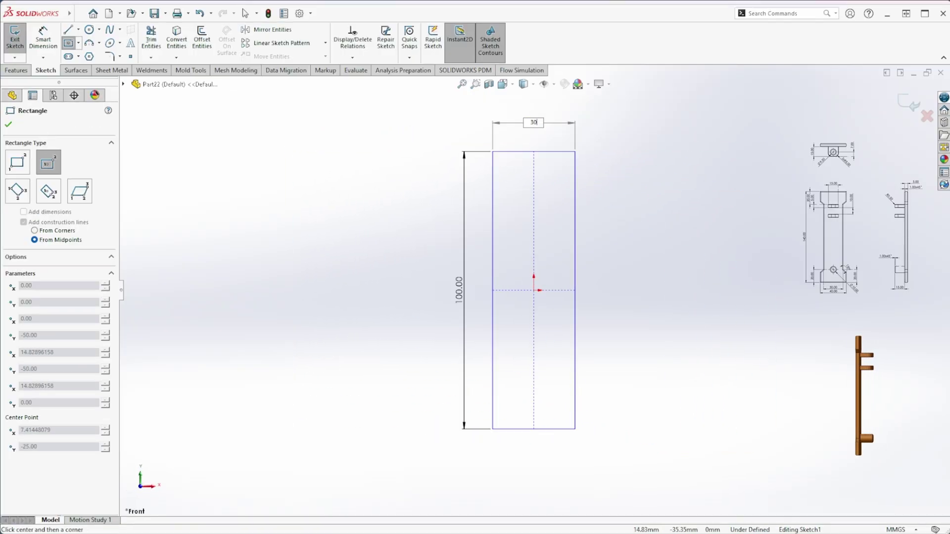
pyautogui.write('30')
pyautogui.press('Return')
# - Draw the flared end outline with lines on top of the rectangle
pyautogui.press('s')
pyautogui.click(518, 246)
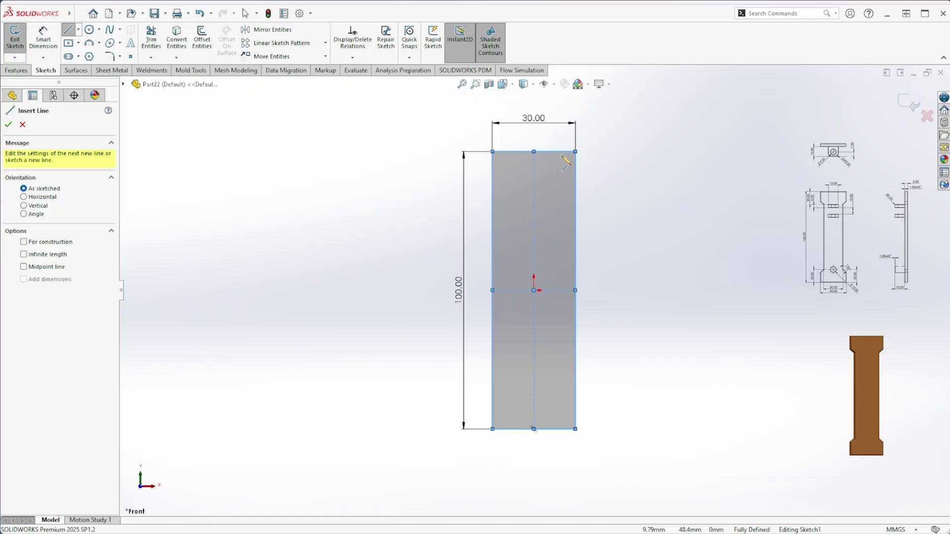
pyautogui.click(575, 151)
pyautogui.click(592, 132)
pyautogui.click(592, 104)
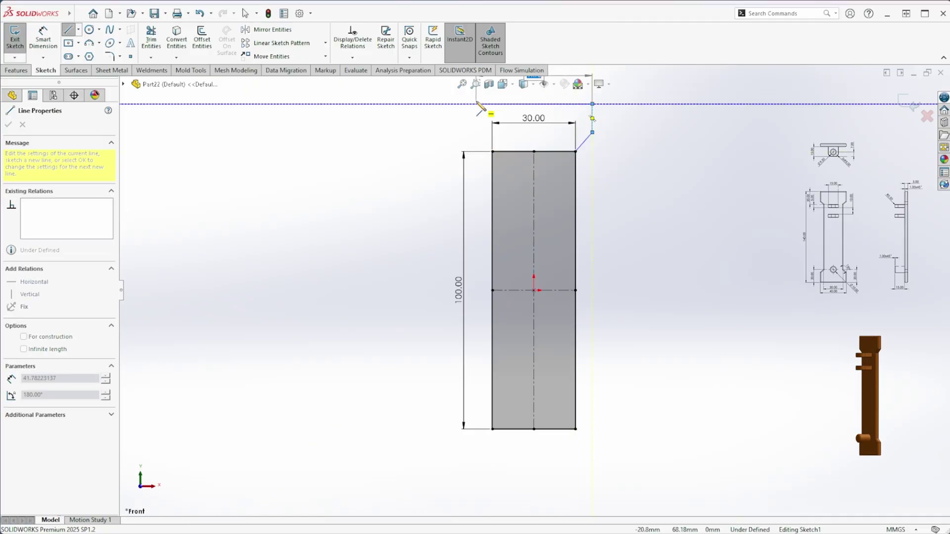
pyautogui.click(475, 104)
pyautogui.click(476, 132)
pyautogui.click(492, 152)
pyautogui.press('Escape')
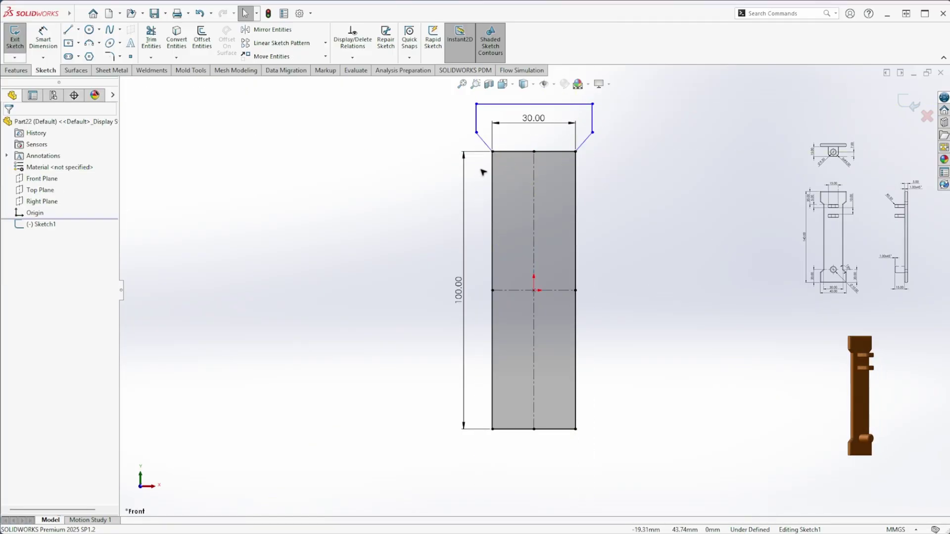
# - Center the flared end with a vertical midpoint relation and make its diagonals equal
pyautogui.scroll(1, 482, 169)
pyautogui.click(534, 135)
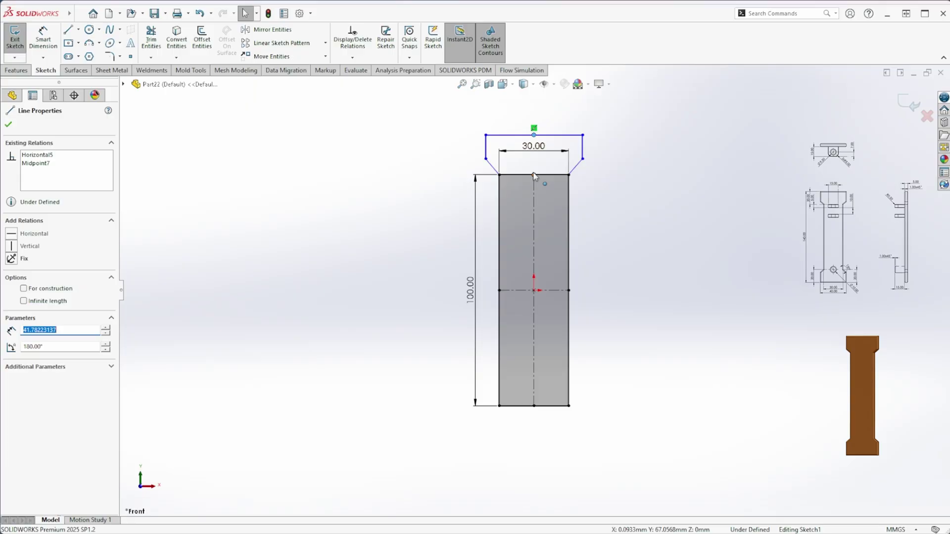
pyautogui.keyDown('ctrl'); pyautogui.click(534, 175); pyautogui.keyUp('ctrl')
pyautogui.click(582, 129)
pyautogui.click(492, 167)
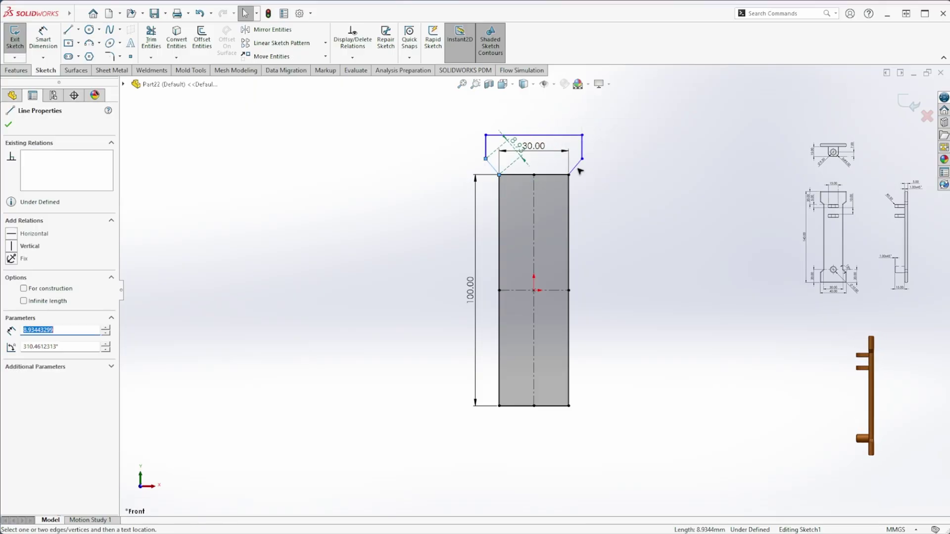
pyautogui.keyDown('ctrl'); pyautogui.click(576, 166); pyautogui.keyUp('ctrl')
pyautogui.click(686, 123)
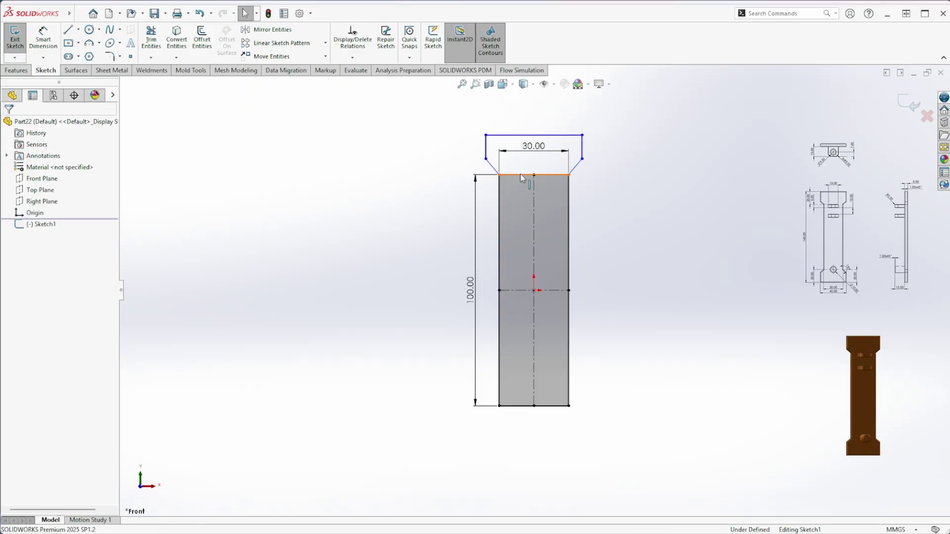
# - Dimension the flared end: 20 high, 40-wide top line, plus the diagonal's angle
pyautogui.click(520, 175)
pyautogui.keyDown('ctrl'); pyautogui.click(515, 135); pyautogui.keyUp('ctrl')
pyautogui.press('d')
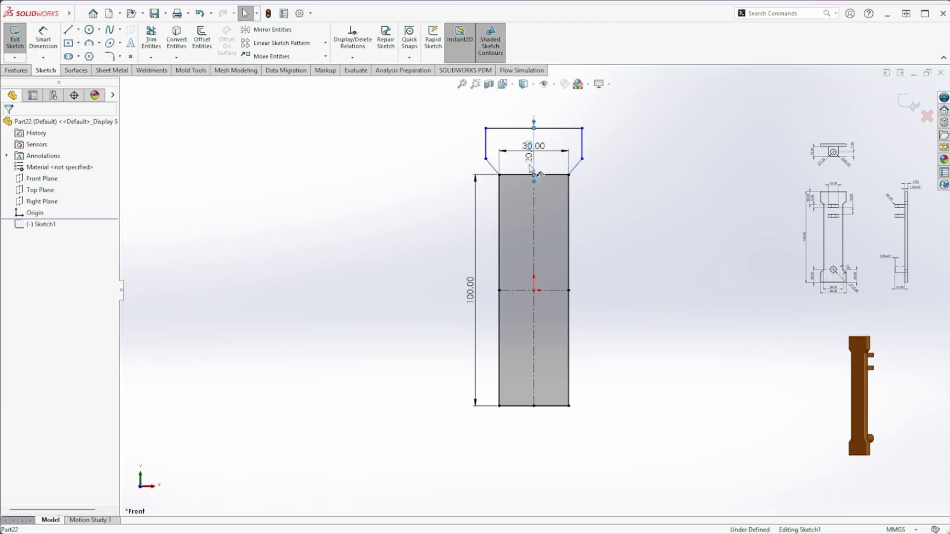
pyautogui.click(516, 130)
pyautogui.click(519, 102)
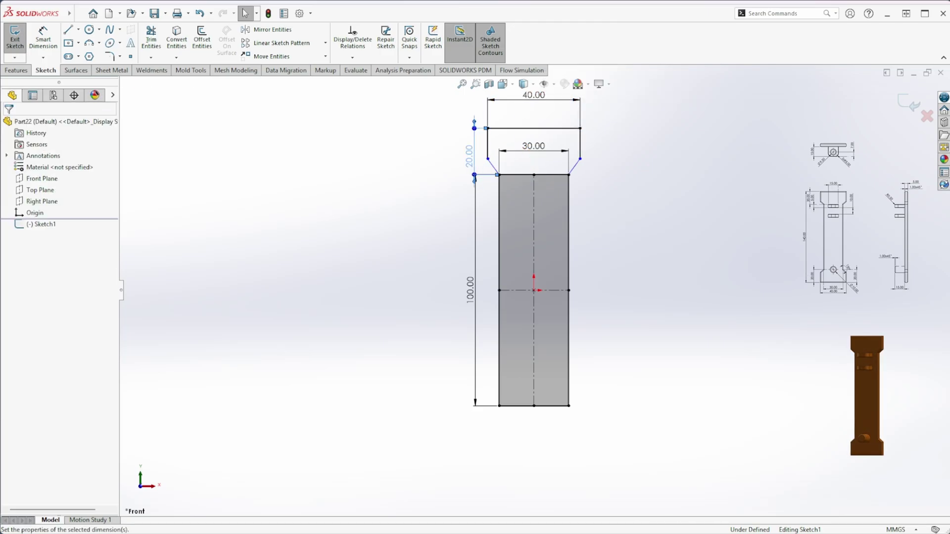
pyautogui.click(575, 165)
pyautogui.keyDown('ctrl'); pyautogui.click(564, 174); pyautogui.keyUp('ctrl')
pyautogui.click(579, 182)
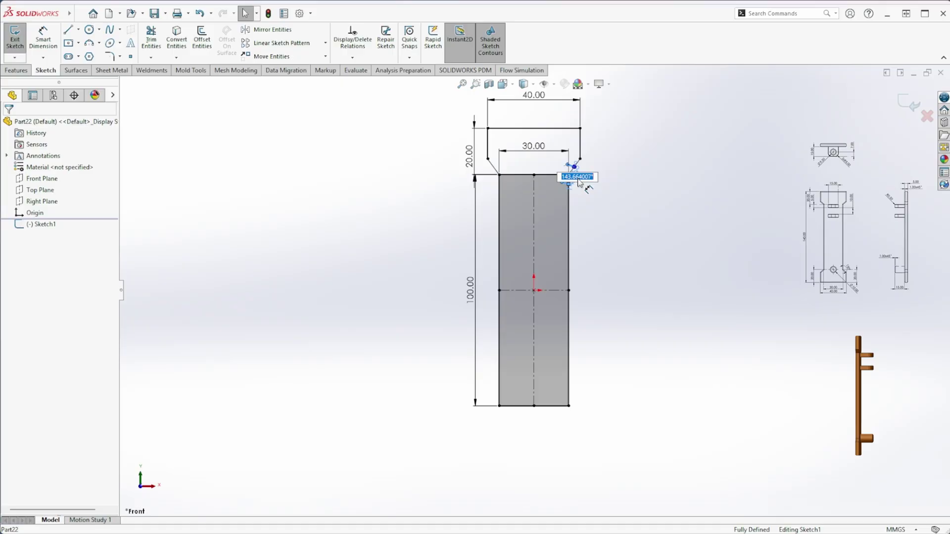
# - Convert the rectangle's top and bottom lines to construction geometry
pyautogui.click(564, 175)
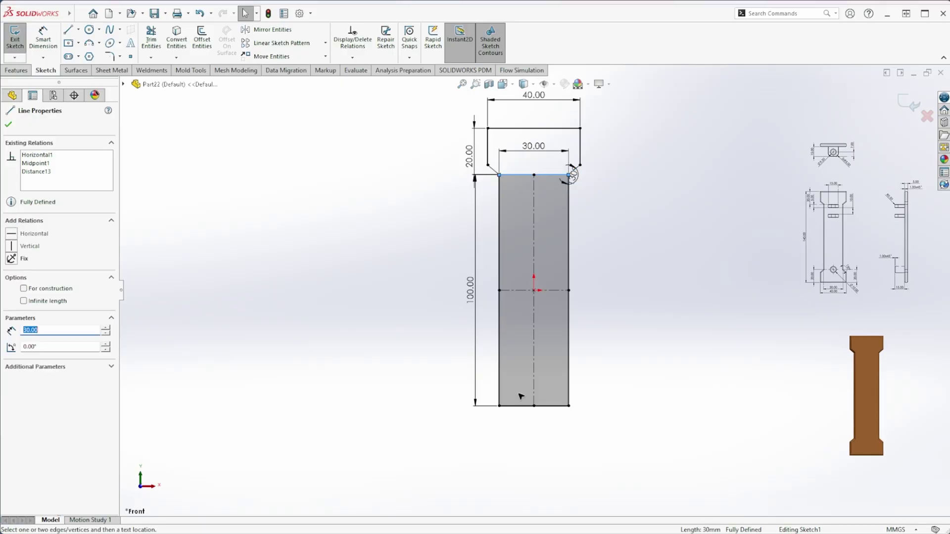
pyautogui.keyDown('ctrl'); pyautogui.click(522, 405); pyautogui.keyUp('ctrl')
pyautogui.click(566, 379)
# - Mirror the five flared-end lines about the horizontal centerline
pyautogui.press('s')
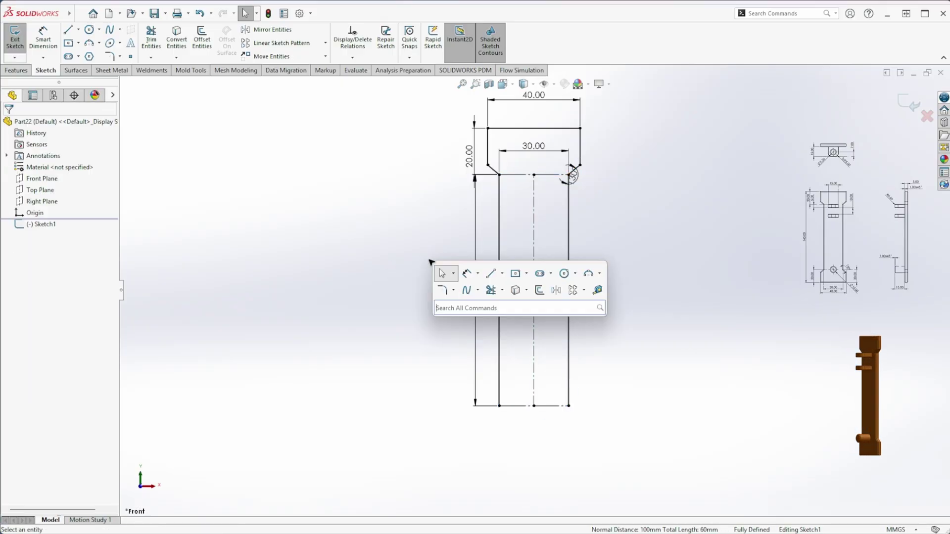
pyautogui.click(556, 290)
pyautogui.click(494, 170)
pyautogui.click(487, 149)
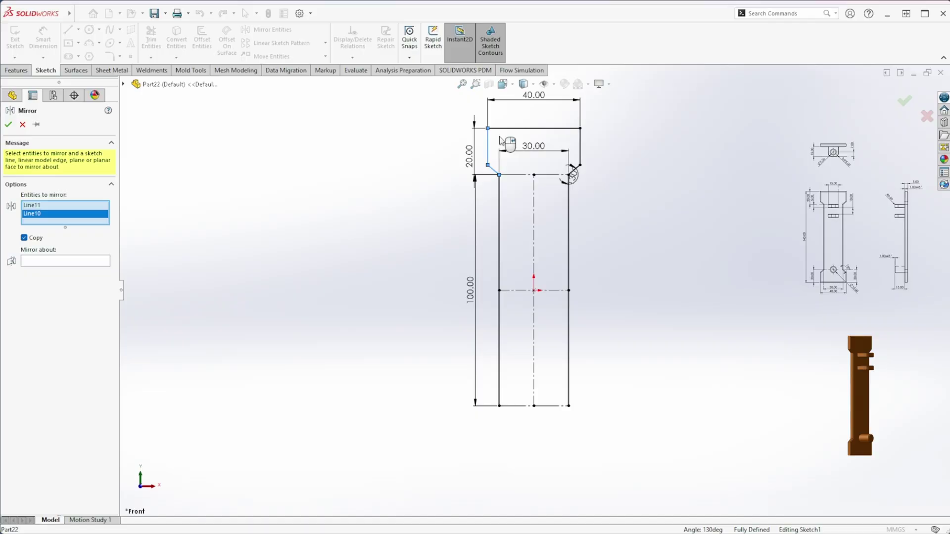
pyautogui.click(554, 128)
pyautogui.click(580, 149)
pyautogui.click(574, 170)
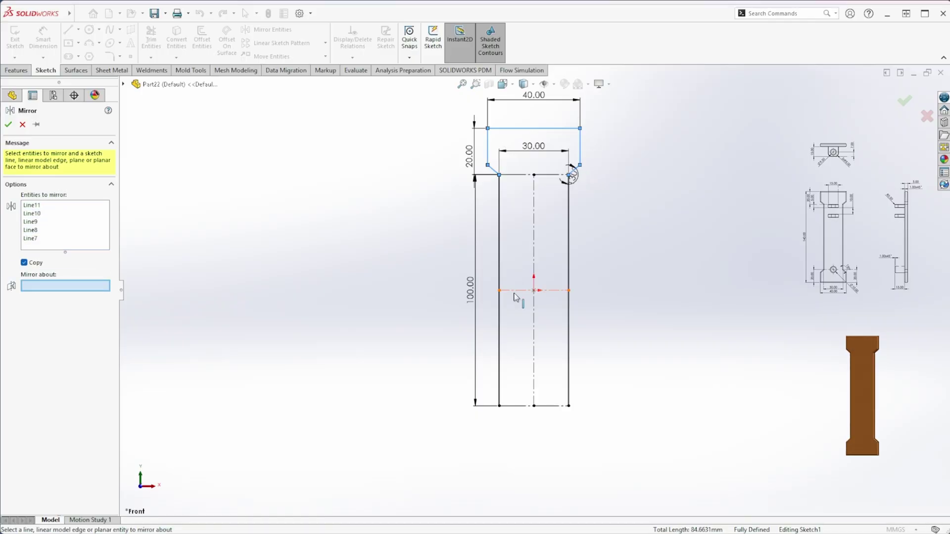
pyautogui.click(514, 291)
# - Close Sketch1 and extrude the bar profile into a thin plate using Instant3D
pyautogui.click(904, 102)
pyautogui.click(903, 103)
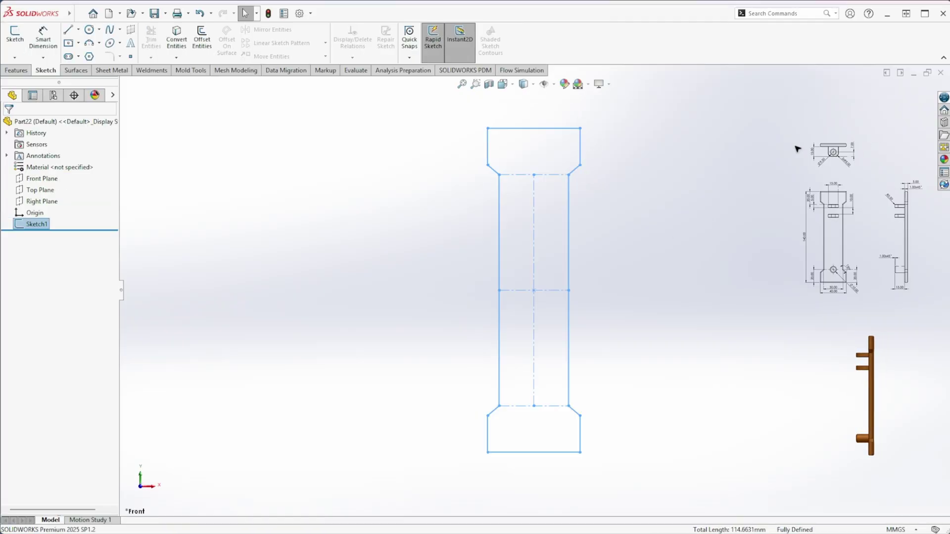
pyautogui.hotkey('ctrl', '7')
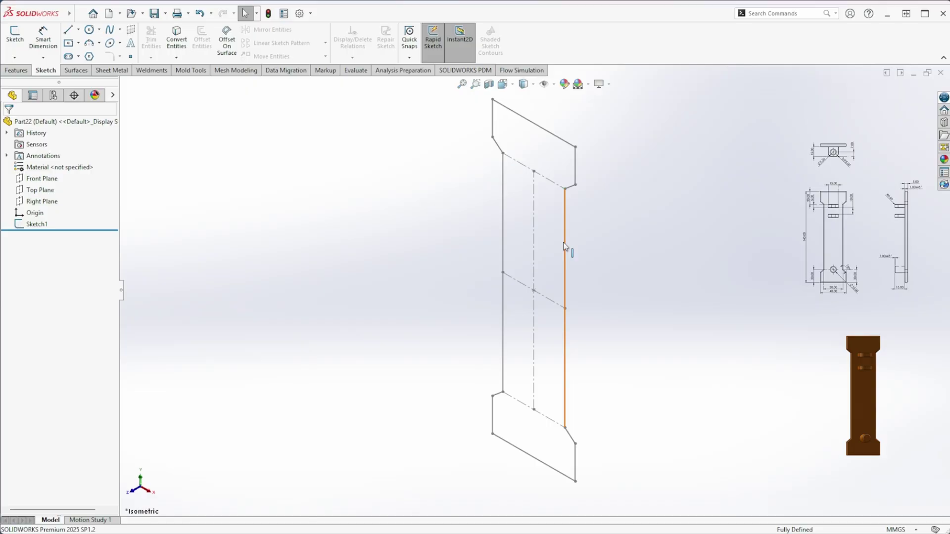
pyautogui.click(564, 252)
pyautogui.moveTo(551, 254); pyautogui.dragTo(552, 266)
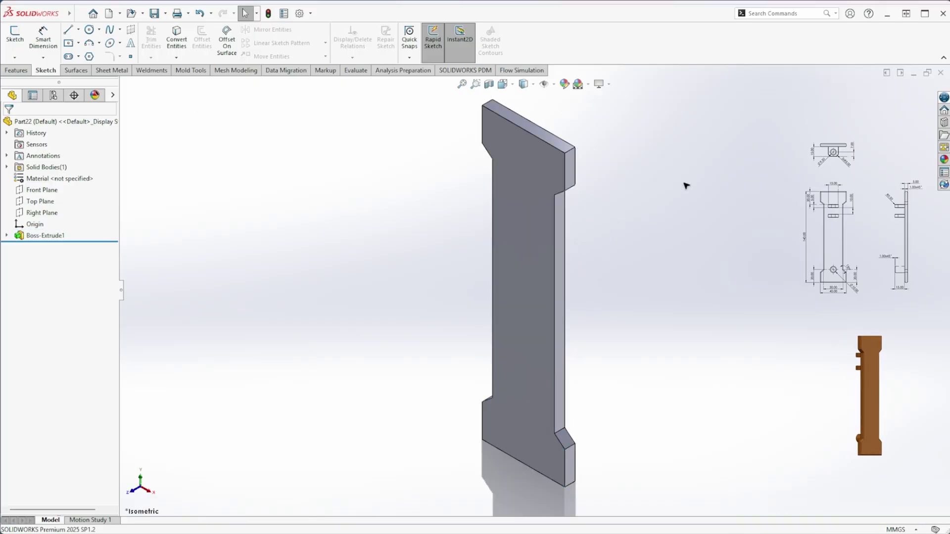
# - Chamfer the plate's front and back face edges at 1 mm × 45°
pyautogui.click(555, 266)
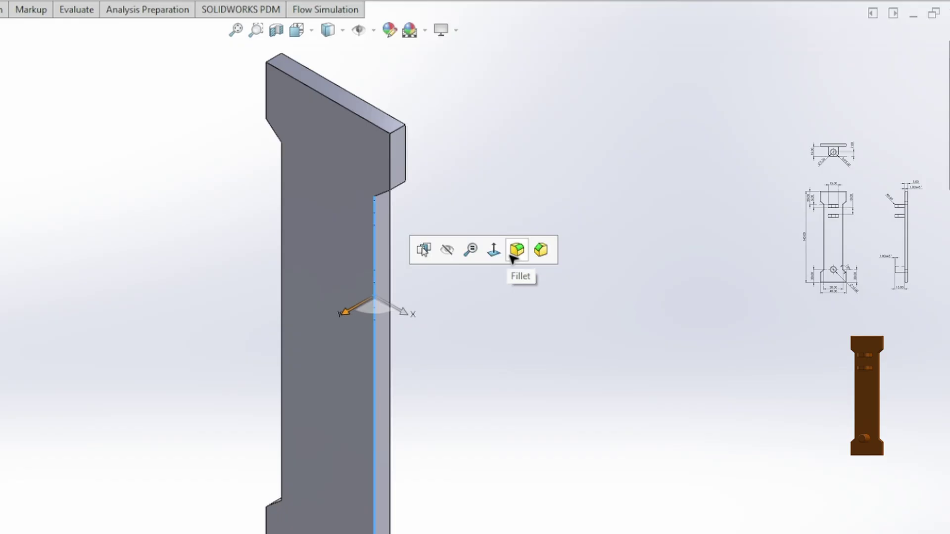
pyautogui.moveTo(535, 253); pyautogui.dragTo(529, 299, button='right')
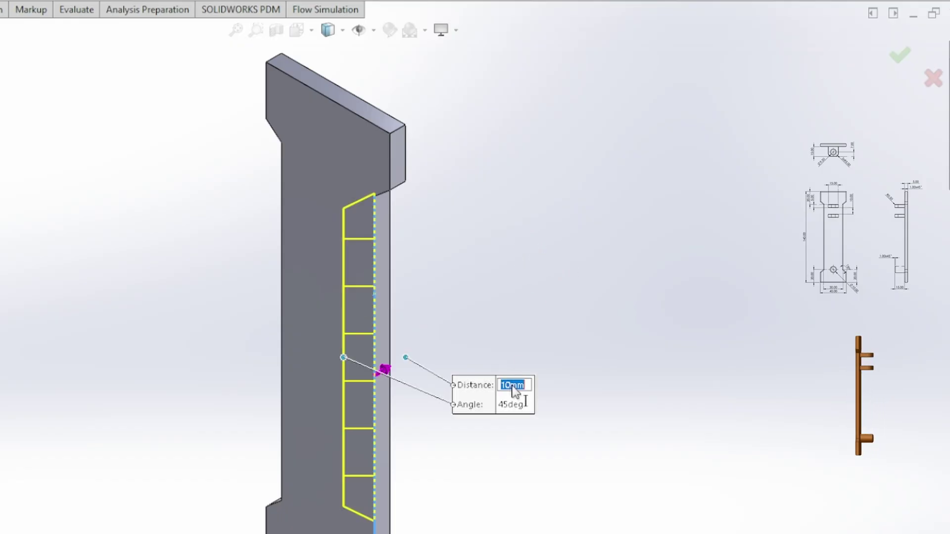
pyautogui.write('1')
pyautogui.press('Return')
pyautogui.click(320, 357)
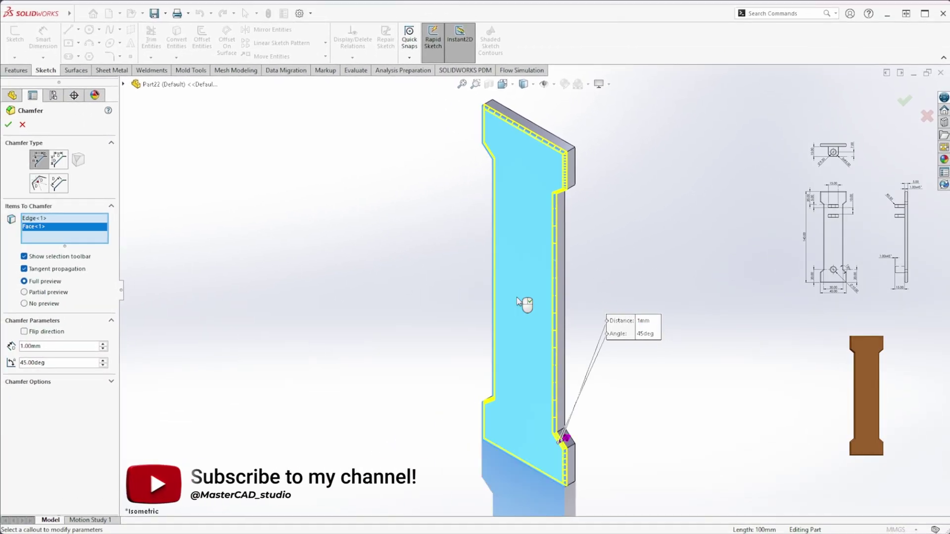
pyautogui.moveTo(661, 236); pyautogui.dragTo(571, 234, button='middle')
pyautogui.click(528, 285)
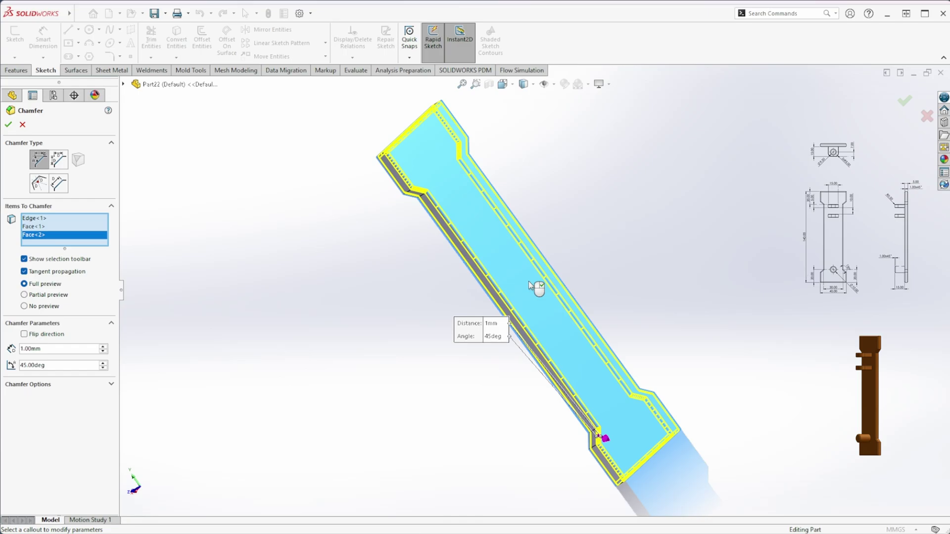
pyautogui.click(901, 98)
pyautogui.hotkey('ctrl', '7')
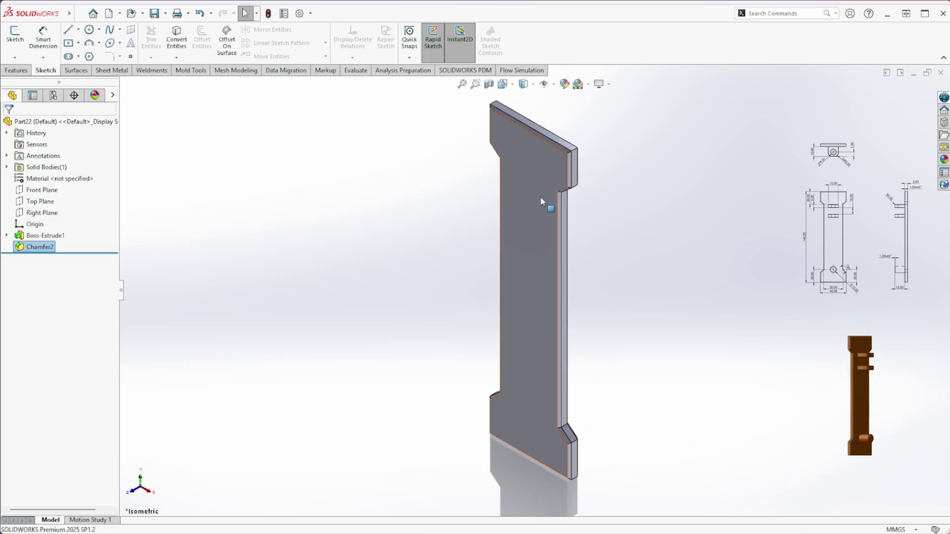
# - On the Top Plane, sketch a 15 × 15 tab outline from the plate's bottom edge
pyautogui.click(46, 202)
pyautogui.click(58, 192)
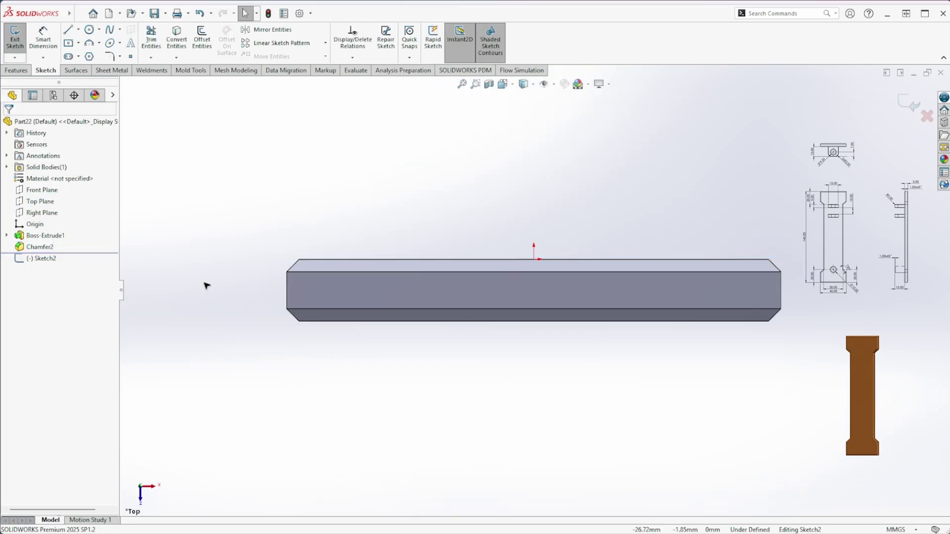
pyautogui.press('s')
pyautogui.click(453, 362)
pyautogui.click(429, 321)
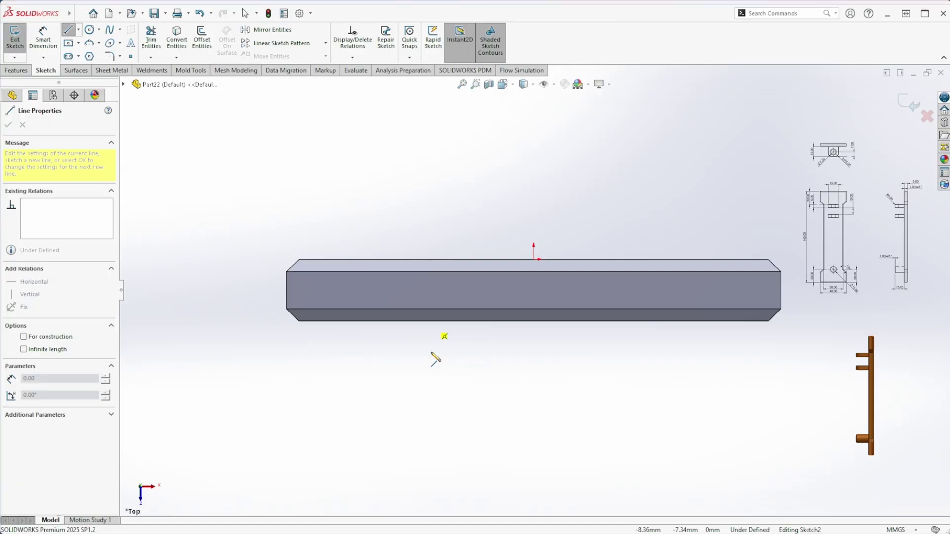
pyautogui.write('15')
pyautogui.press('Return')
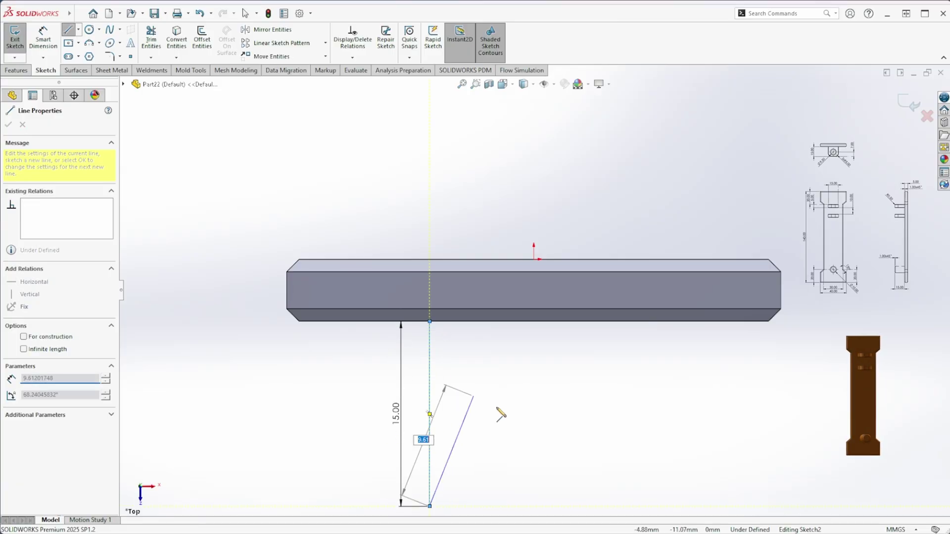
pyautogui.write('15')
pyautogui.press('Return')
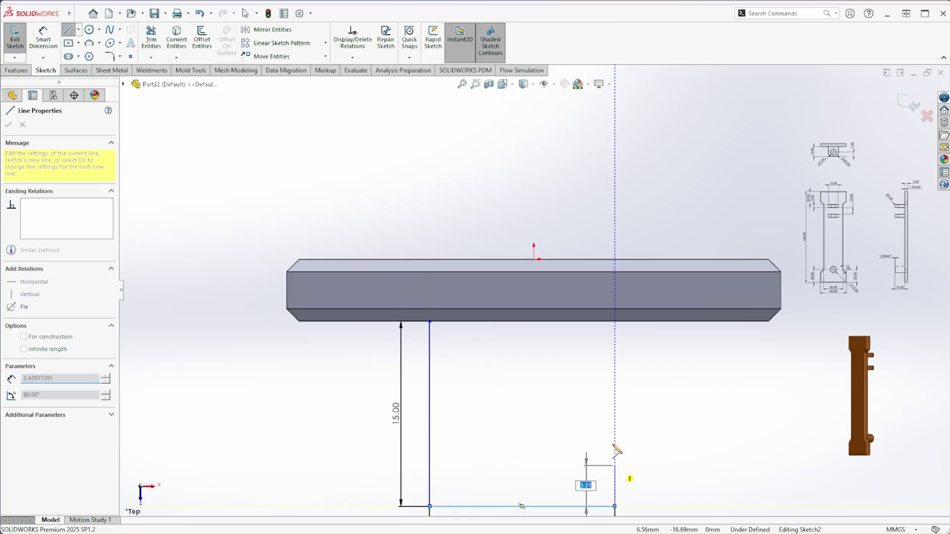
pyautogui.click(615, 321)
pyautogui.write('15')
pyautogui.press('Return')
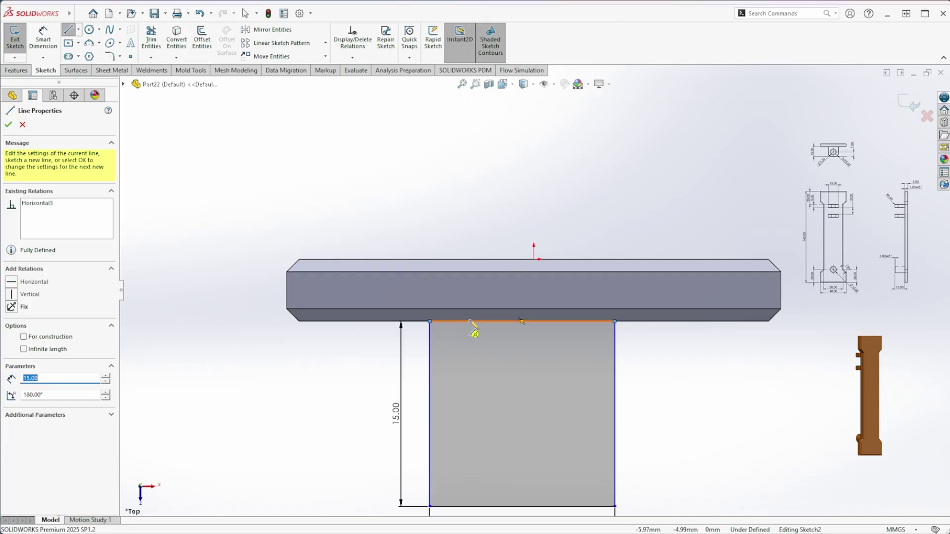
pyautogui.press('Escape')
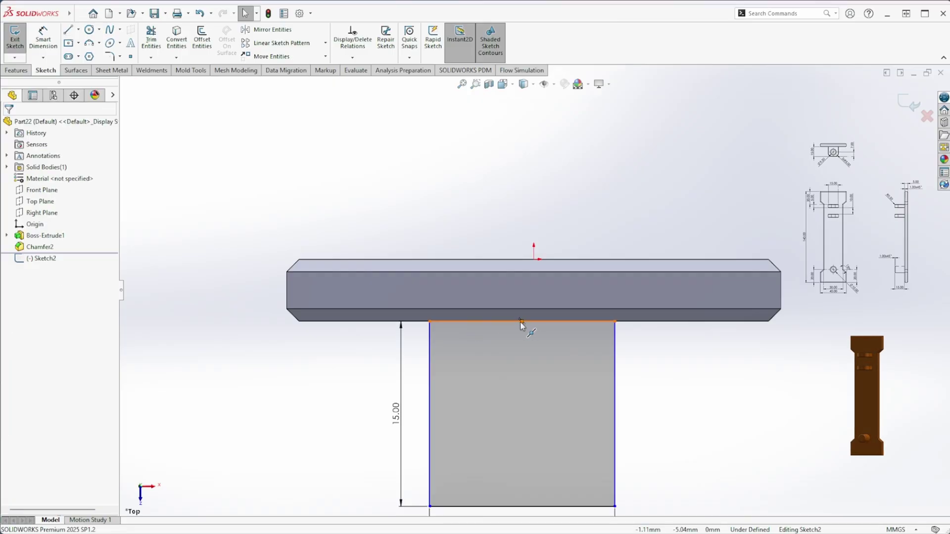
# - Center the tab with a Vertical relation between its top midpoint and the origin
pyautogui.click(521, 322)
pyautogui.keyDown('ctrl'); pyautogui.click(534, 259); pyautogui.keyUp('ctrl')
pyautogui.click(578, 217)
pyautogui.click(452, 196)
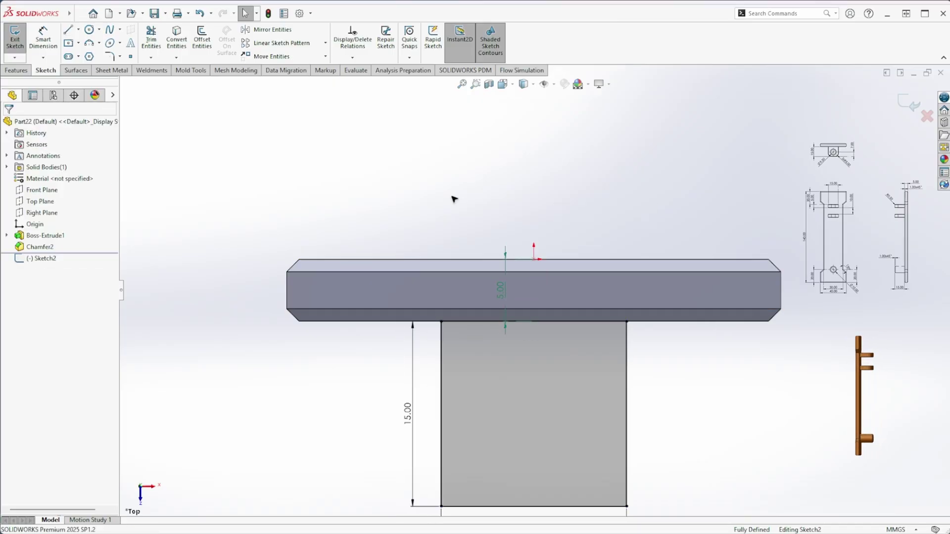
pyautogui.press('f')
# - Round the tab's two bottom corners with R5.00 sketch fillets
pyautogui.press('s')
pyautogui.click(469, 227)
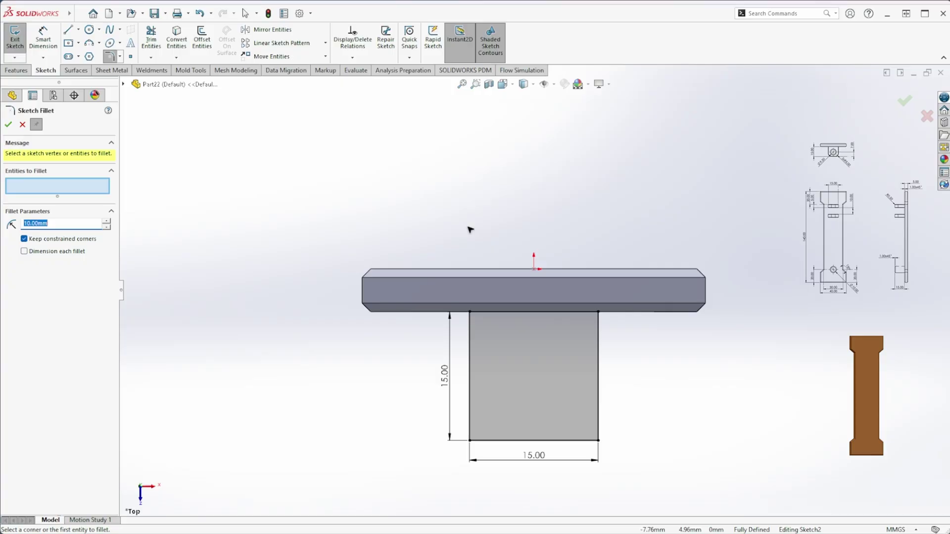
pyautogui.click(469, 440)
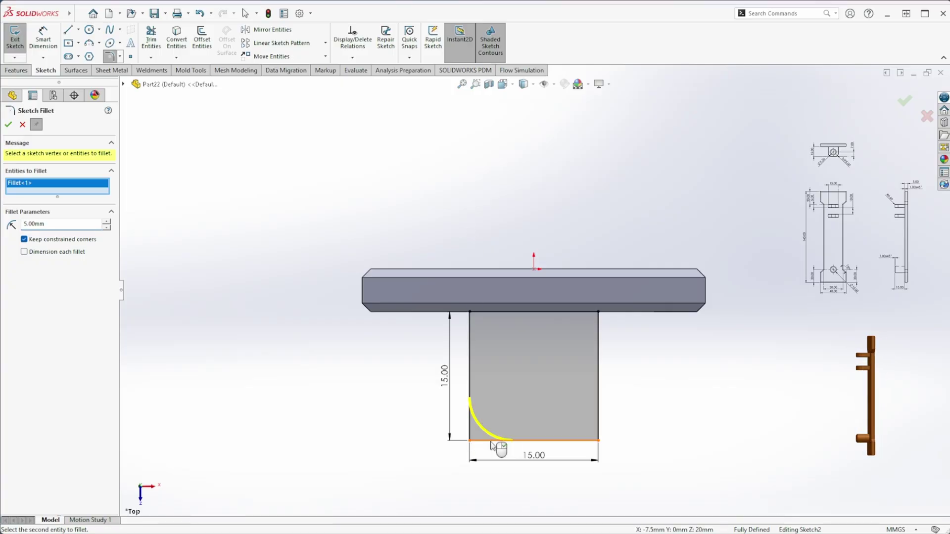
pyautogui.click(598, 440)
pyautogui.rightClick(616, 436)
# - Draw a 5 mm centerline up from the bottom arc's midpoint
pyautogui.press('s')
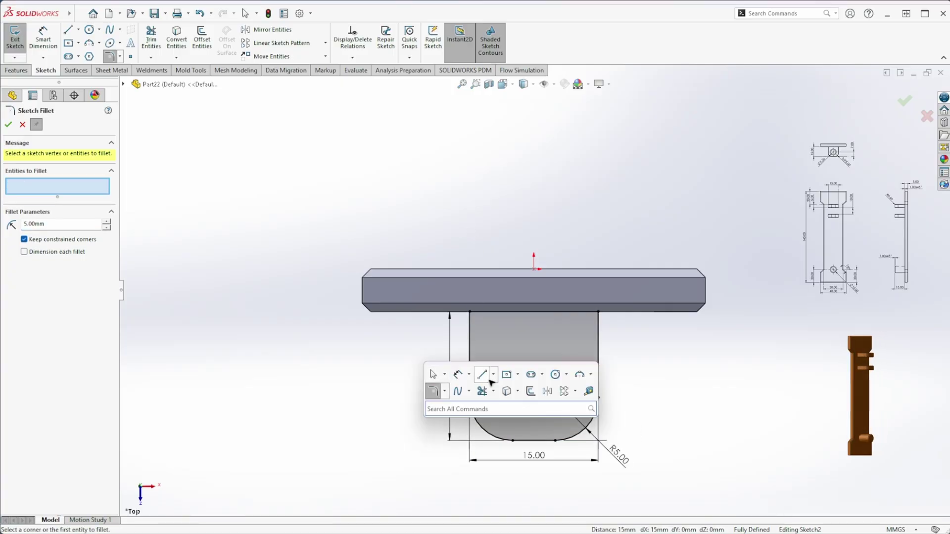
pyautogui.click(496, 373)
pyautogui.click(526, 398)
pyautogui.click(533, 440)
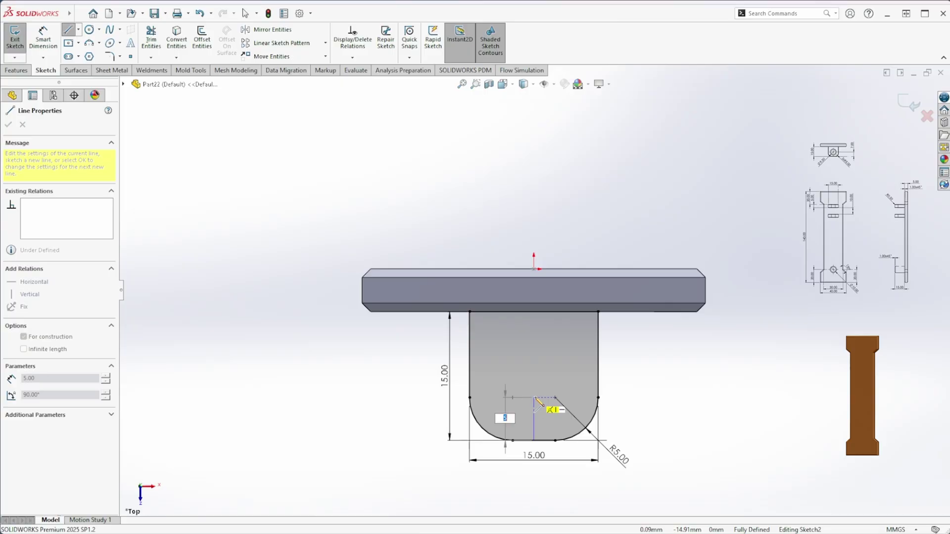
pyautogui.click(533, 397)
pyautogui.press('Escape')
# - Add a Ø7.50 circle at the centerline's top end and exit Sketch2
pyautogui.press('s')
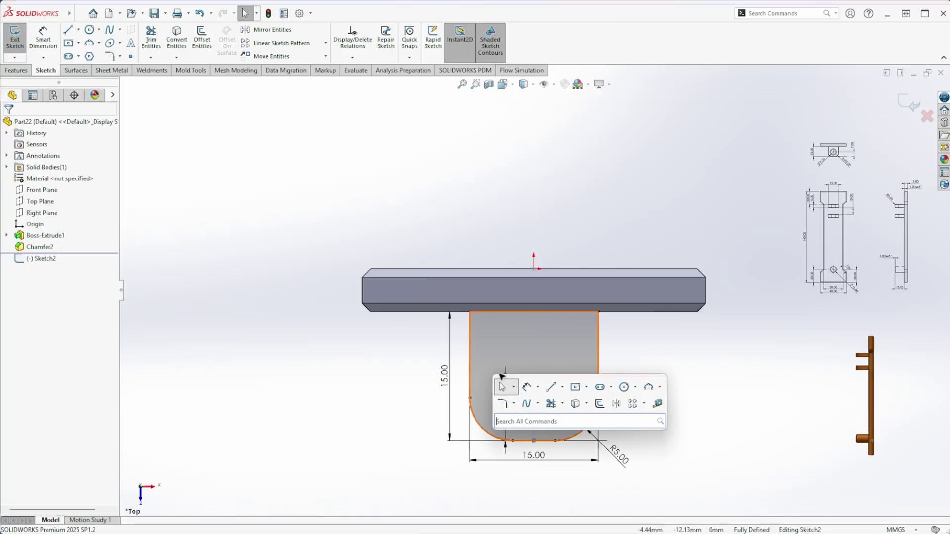
pyautogui.click(626, 387)
pyautogui.click(533, 381)
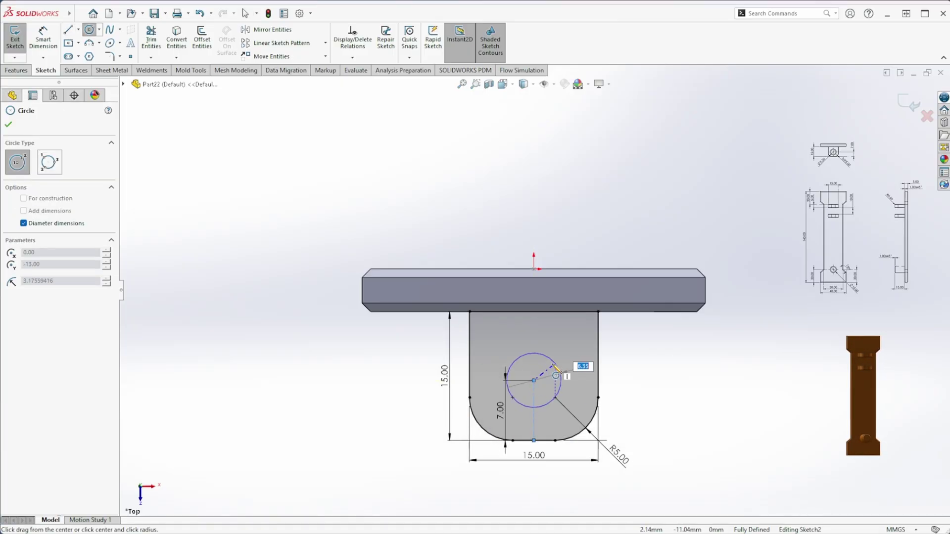
pyautogui.write('7.5')
pyautogui.press('Return')
pyautogui.press('Escape')
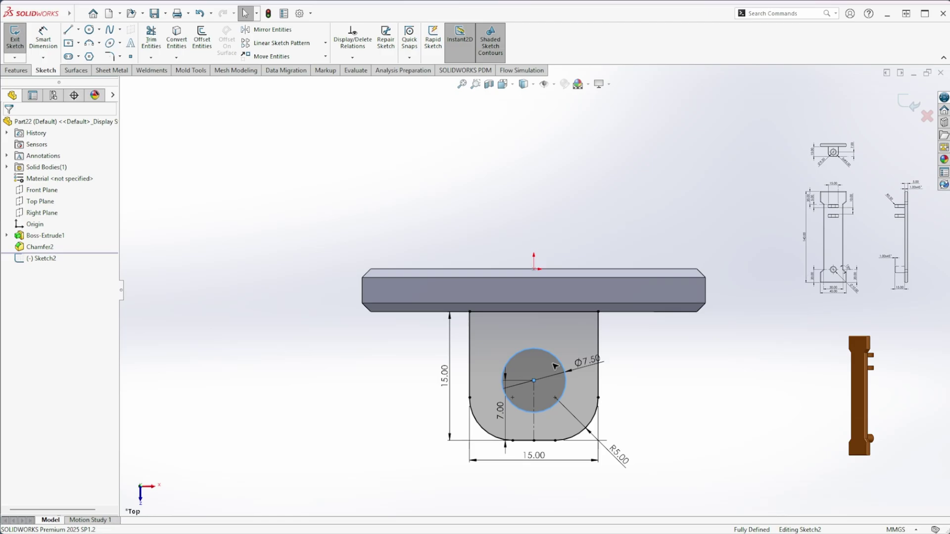
pyautogui.click(902, 105)
pyautogui.hotkey('ctrl', '7')
# - Extrude Sketch2 into a 5 mm-deep boss starting from a 45 mm offset
pyautogui.press('s')
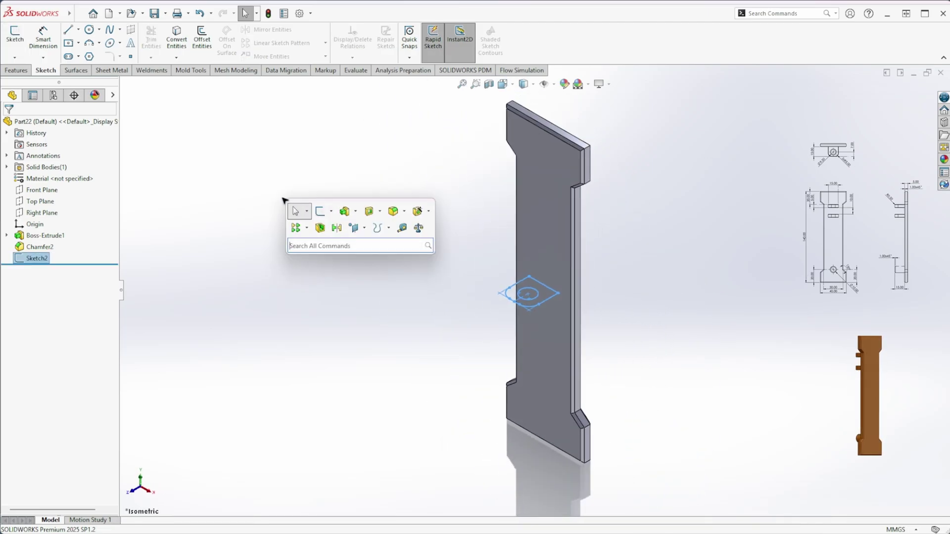
pyautogui.click(344, 211)
pyautogui.click(65, 155)
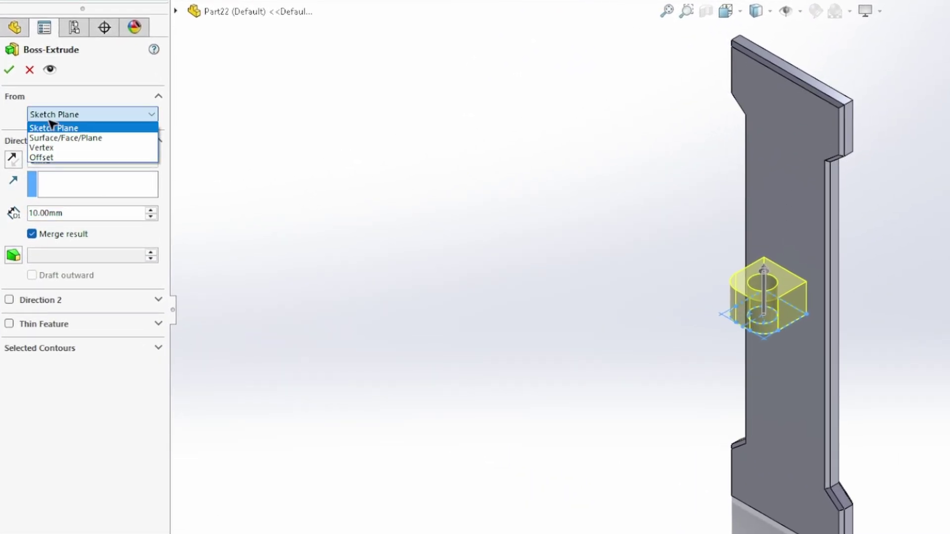
pyautogui.click(48, 158)
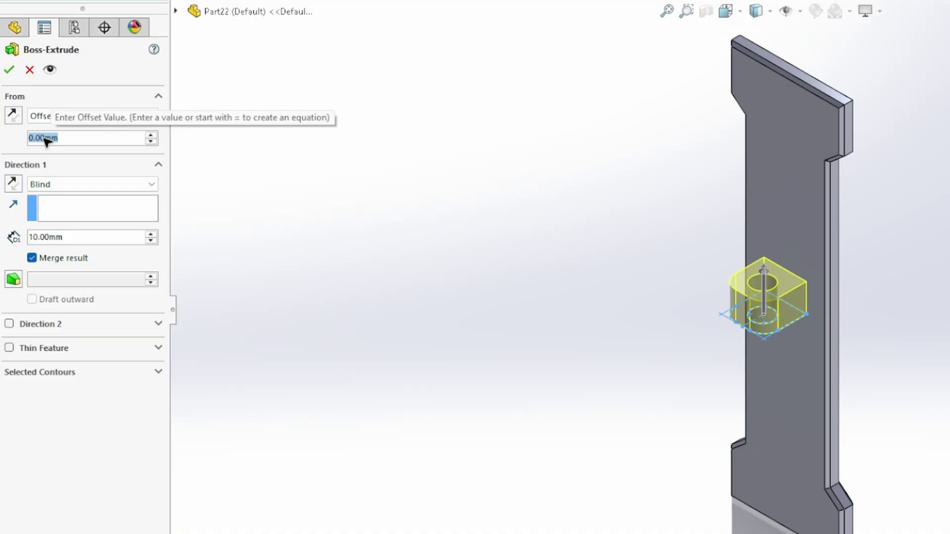
pyautogui.write('45')
pyautogui.press('Return')
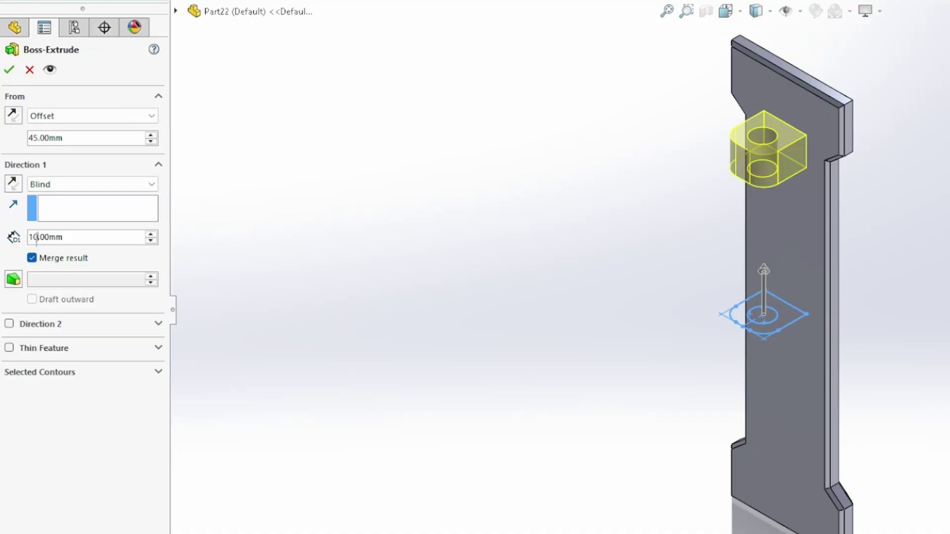
pyautogui.write('5')
pyautogui.press('Return')
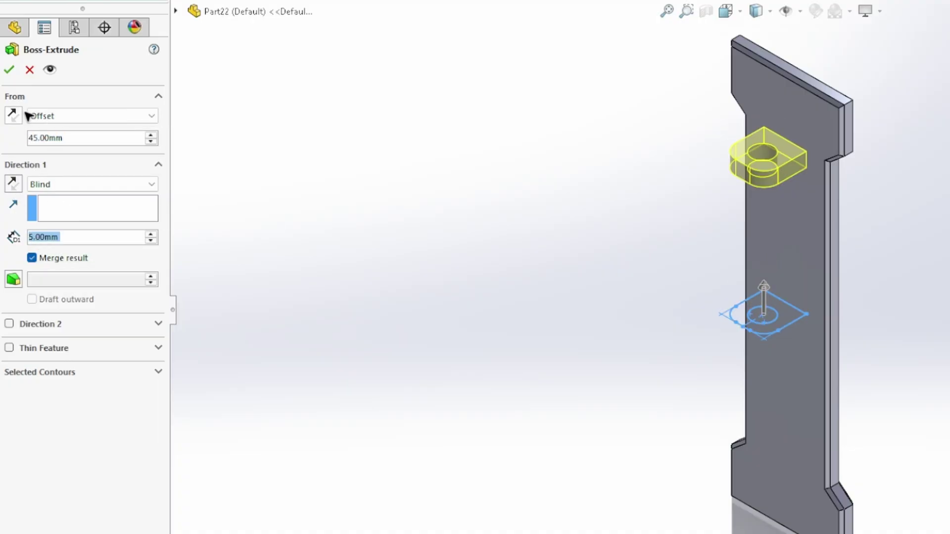
pyautogui.click(10, 71)
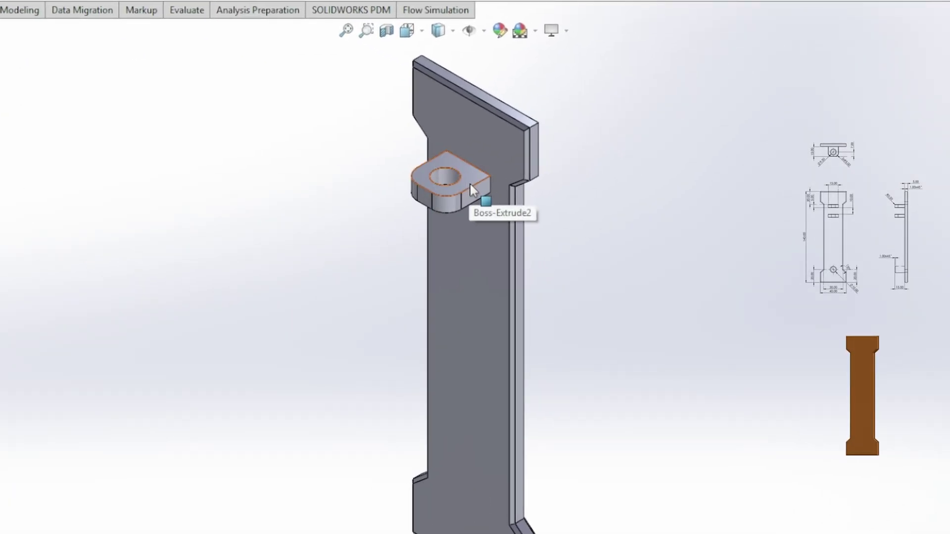
# - Begin a 0.5 mm fillet on the new boss's edges
pyautogui.click(547, 190)
pyautogui.click(614, 142)
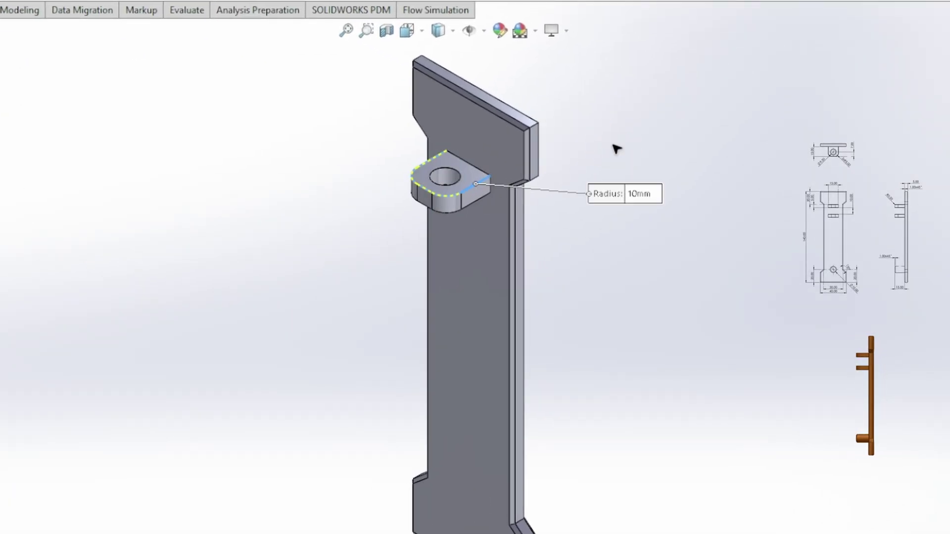
pyautogui.write('0.')
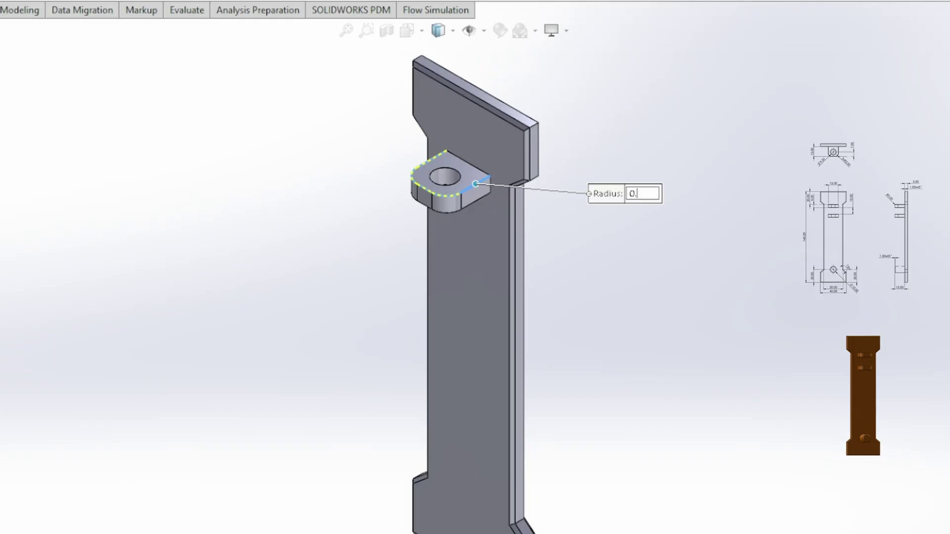
pyautogui.write('5')
pyautogui.press('Return')
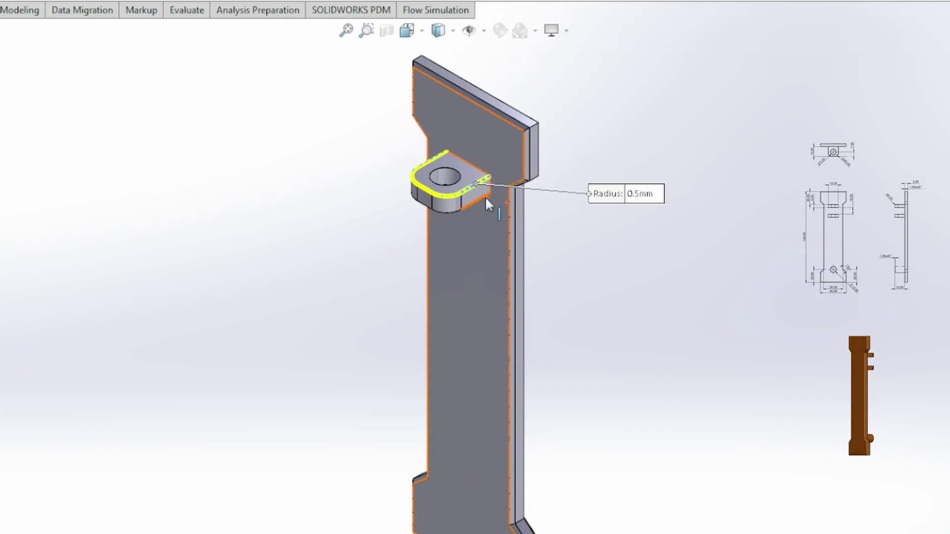
# - Finish the 0.5 mm boss fillet, then chamfer both hole edges 1 mm × 45°
pyautogui.click(485, 199)
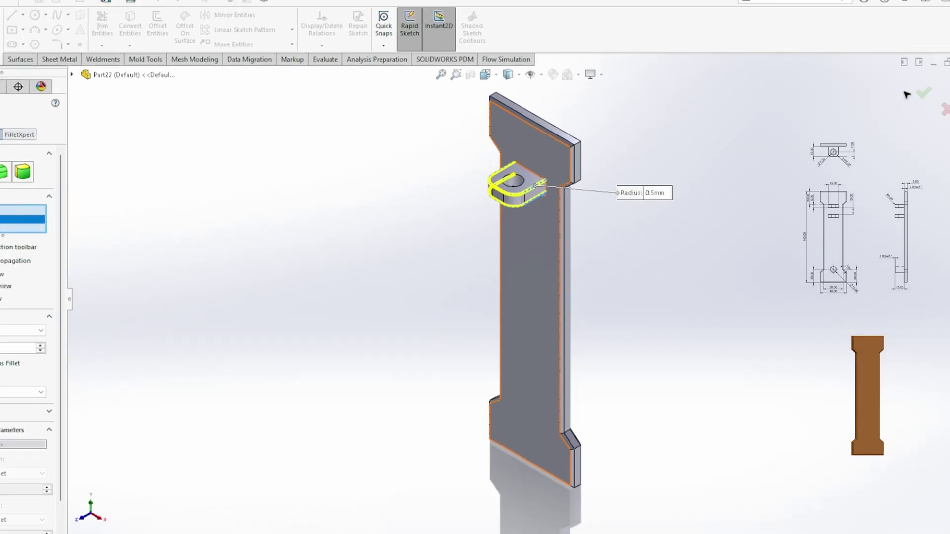
pyautogui.click(907, 97)
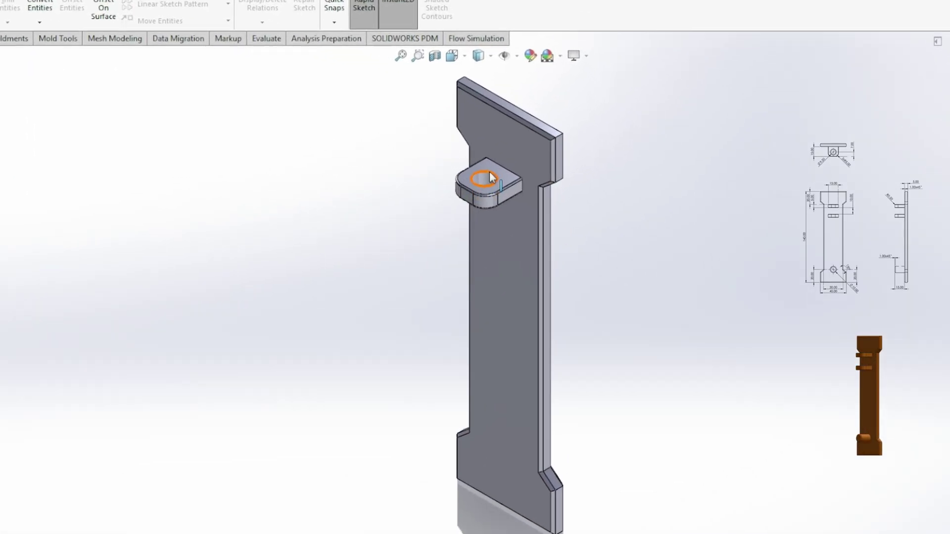
pyautogui.click(528, 180)
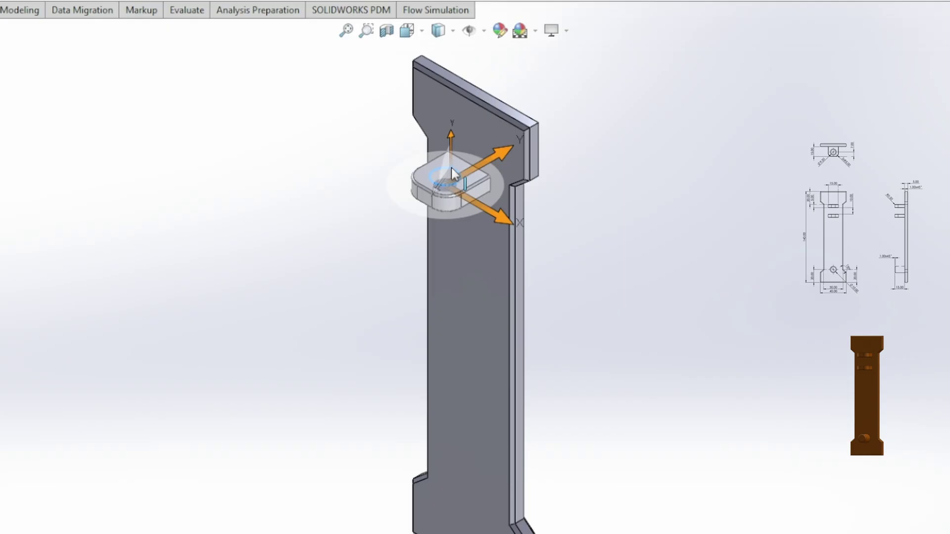
pyautogui.click(619, 121)
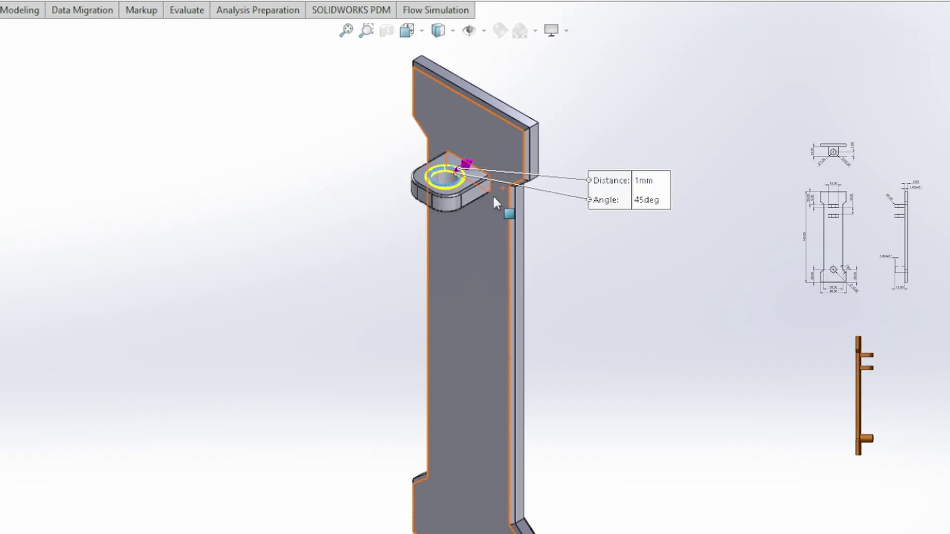
pyautogui.scroll(-3, 472, 213)
pyautogui.moveTo(473, 210); pyautogui.dragTo(447, 273, button='middle')
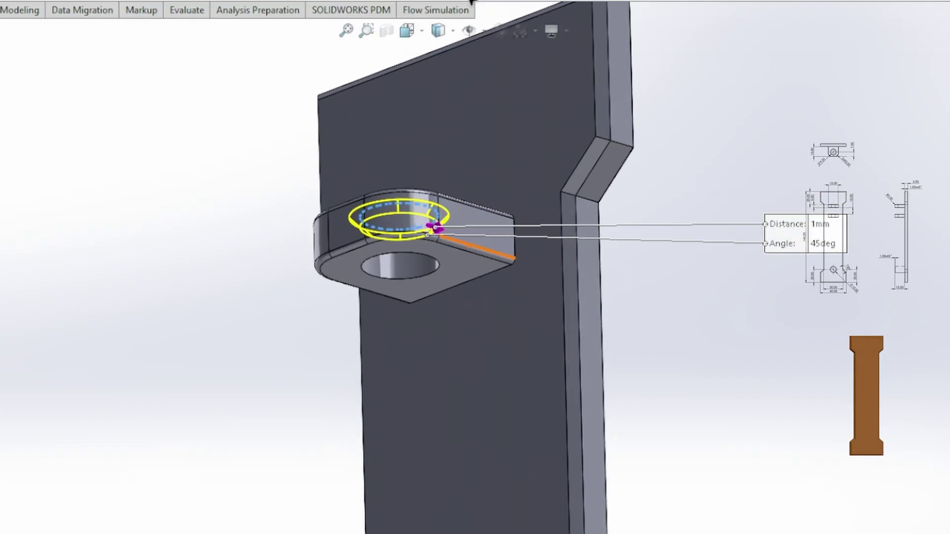
pyautogui.click(438, 269)
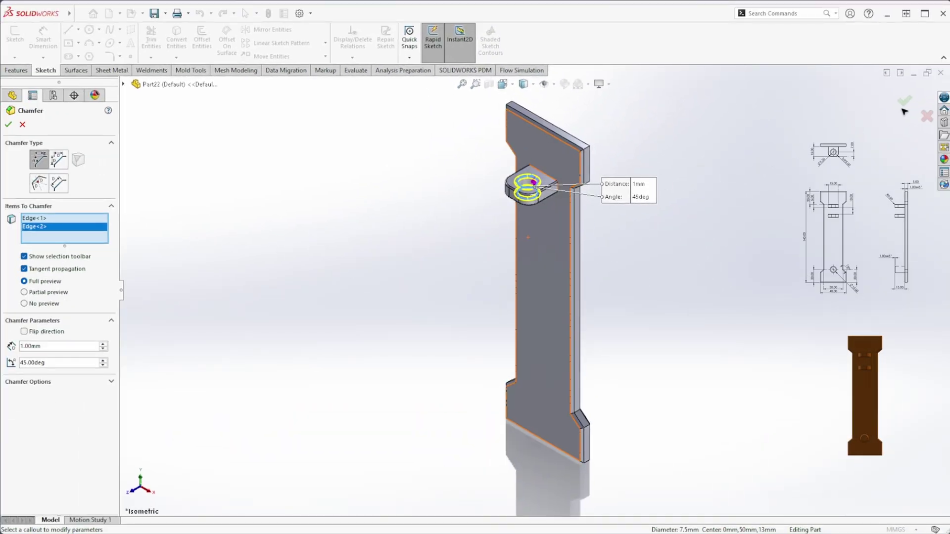
pyautogui.click(904, 103)
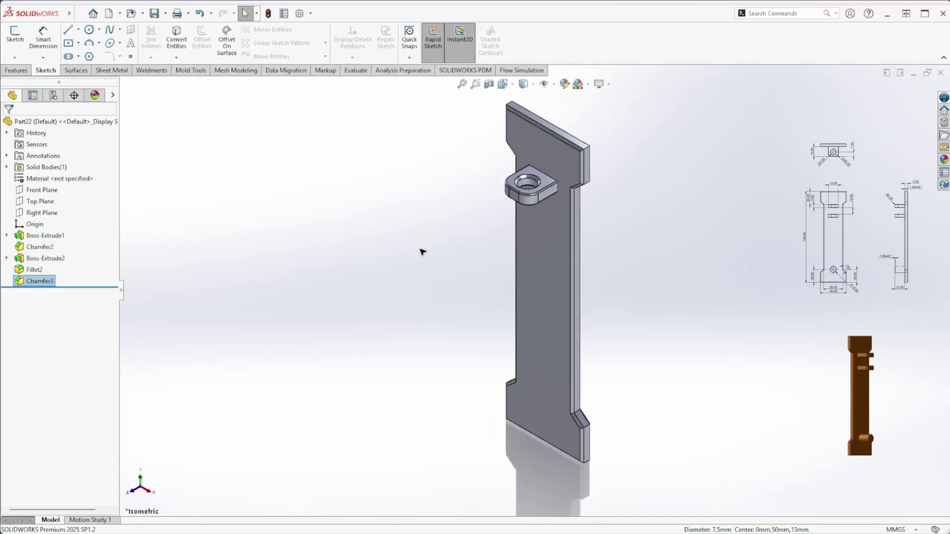
# - Linear-pattern the boss, its fillet and chamfer along the vertical edge: 2 instances, 15 mm apart
pyautogui.press('s')
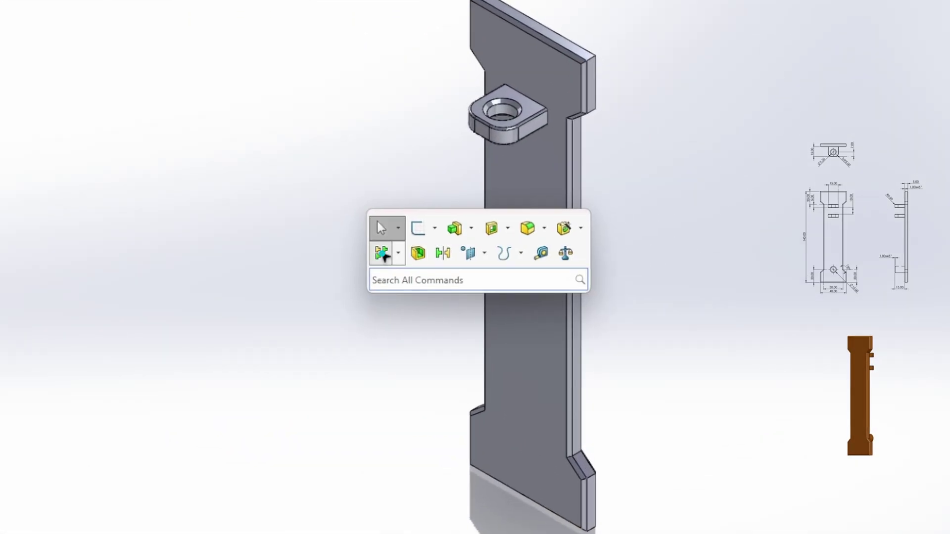
pyautogui.click(382, 253)
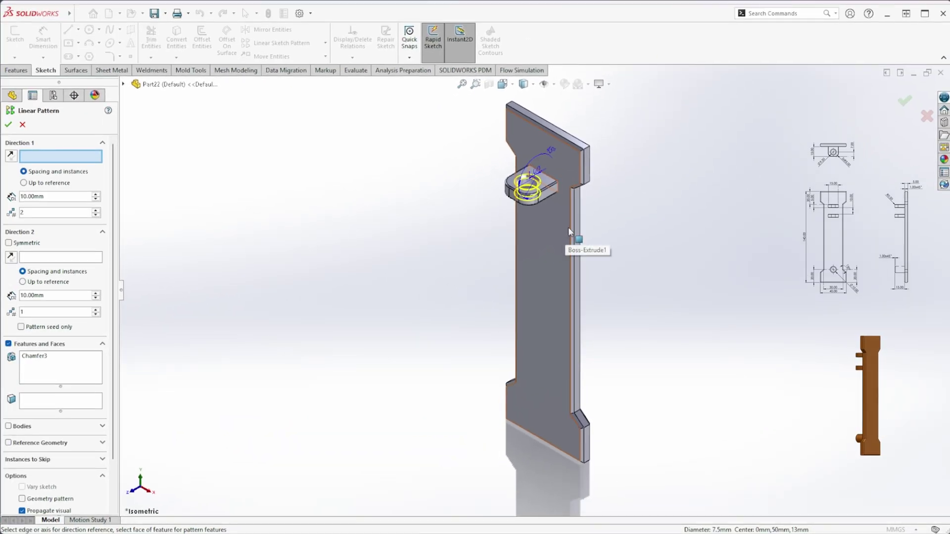
pyautogui.click(571, 232)
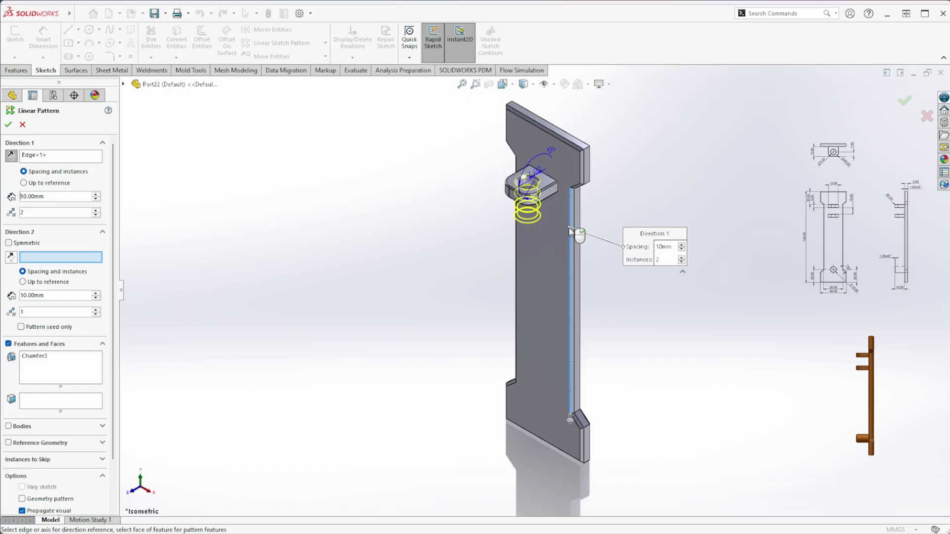
pyautogui.click(40, 367)
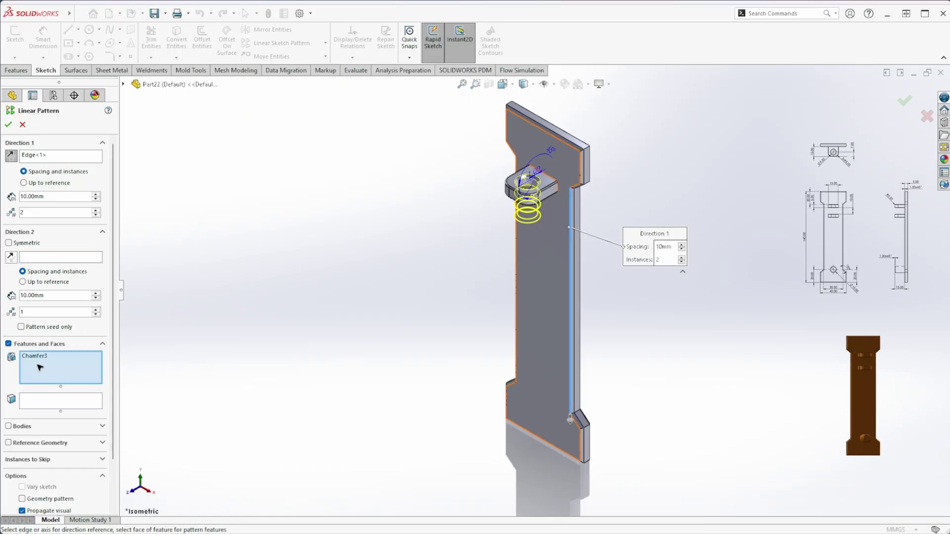
pyautogui.click(550, 185)
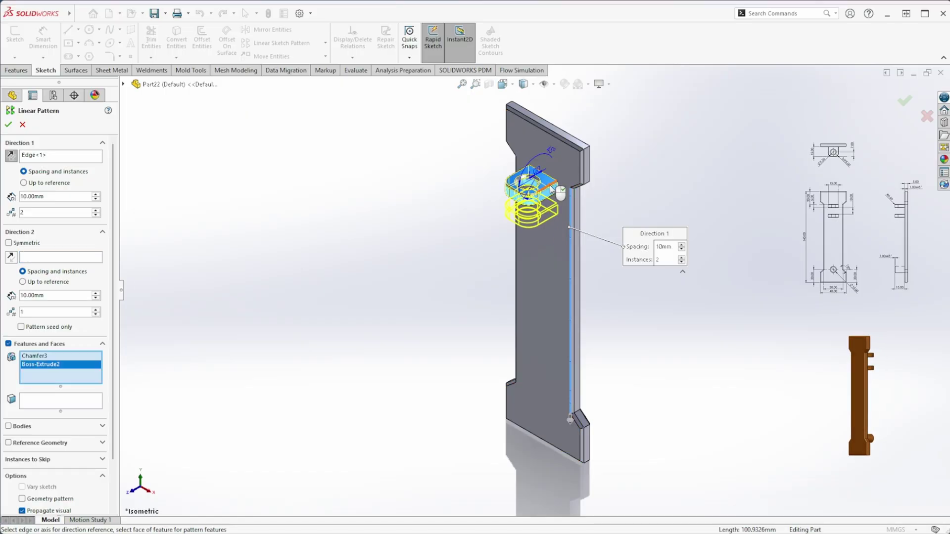
pyautogui.click(551, 189)
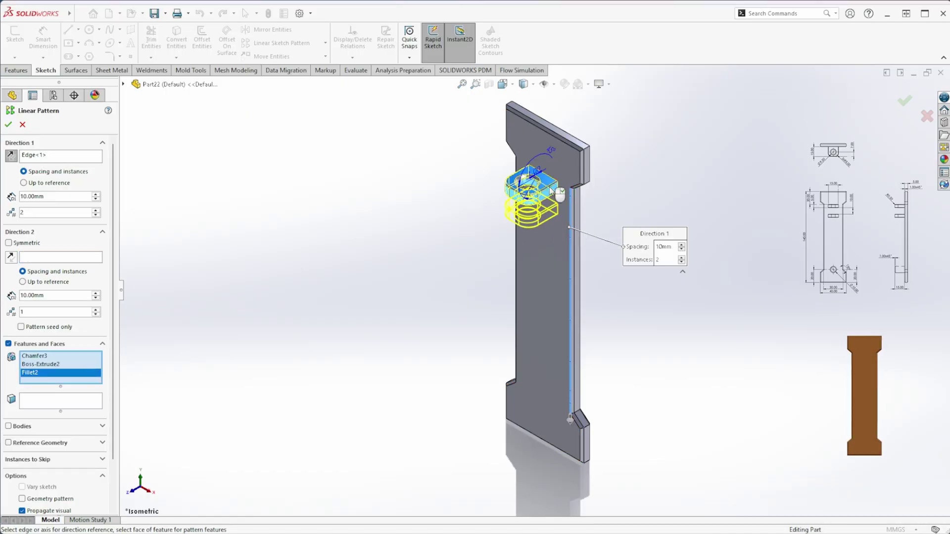
pyautogui.click(662, 247)
pyautogui.write('15')
pyautogui.press('Return')
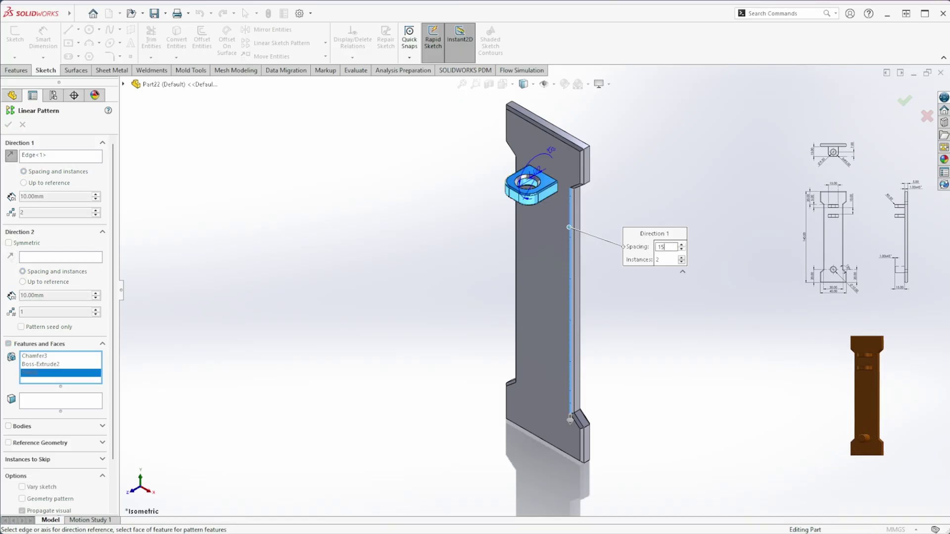
pyautogui.click(909, 101)
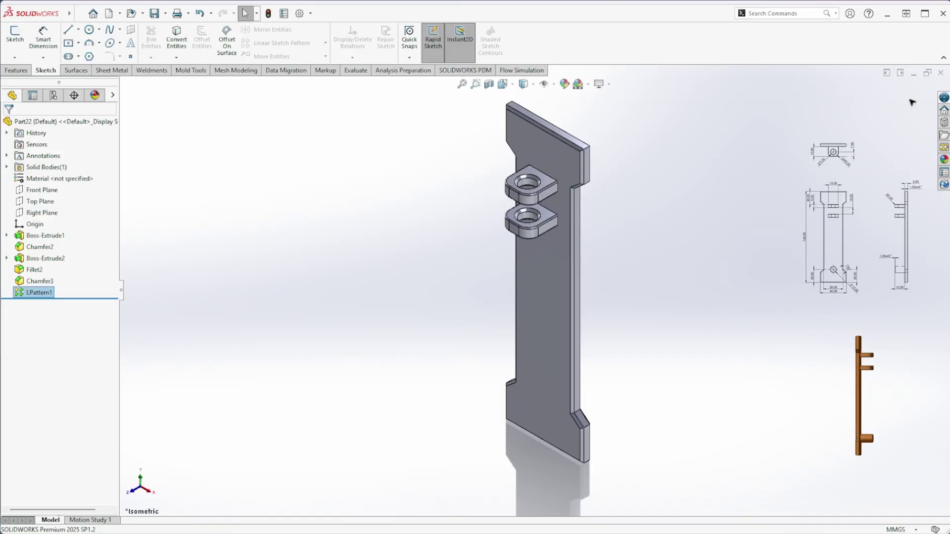
# - Sketch on the plate face a centerline running 20 mm up from the bottom-edge midpoint
pyautogui.rightClick(554, 266)
pyautogui.click(579, 248)
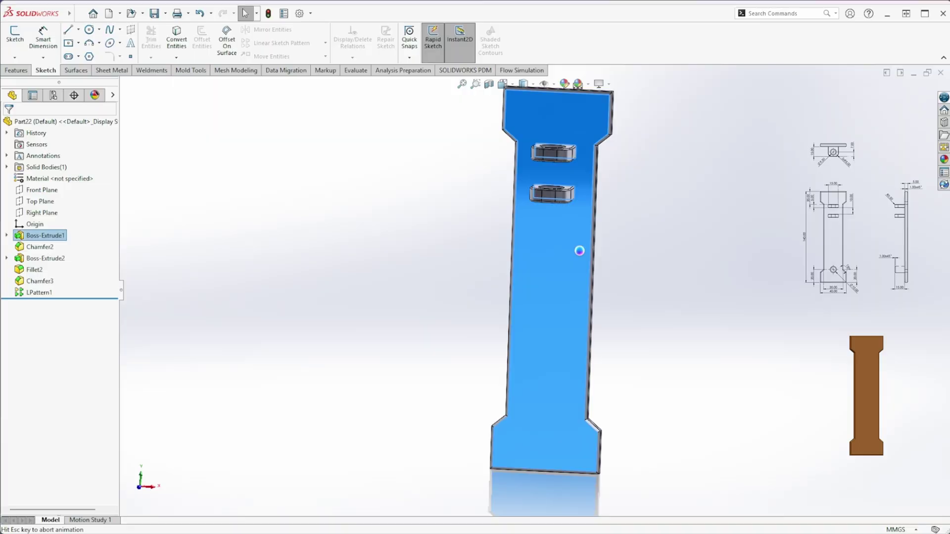
pyautogui.press('s')
pyautogui.click(505, 308)
pyautogui.click(517, 336)
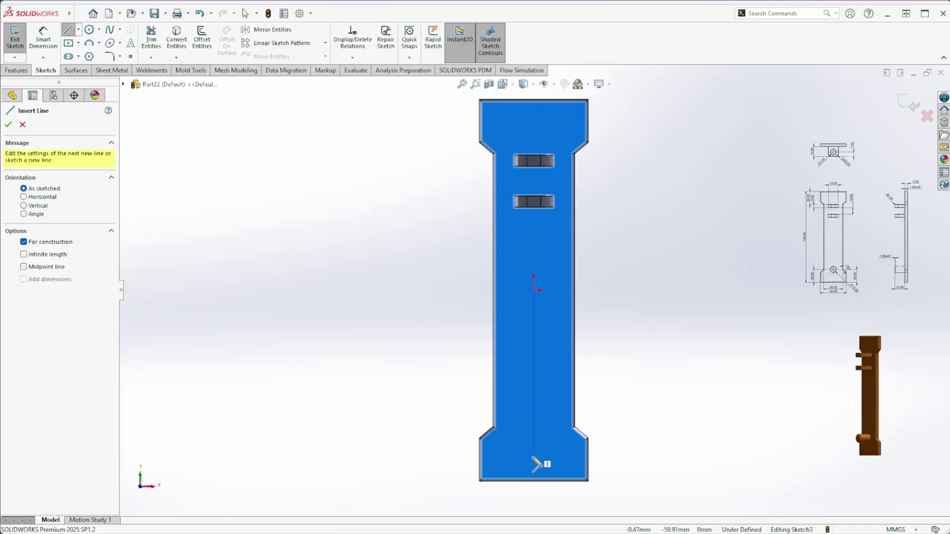
pyautogui.click(533, 480)
pyautogui.click(534, 428)
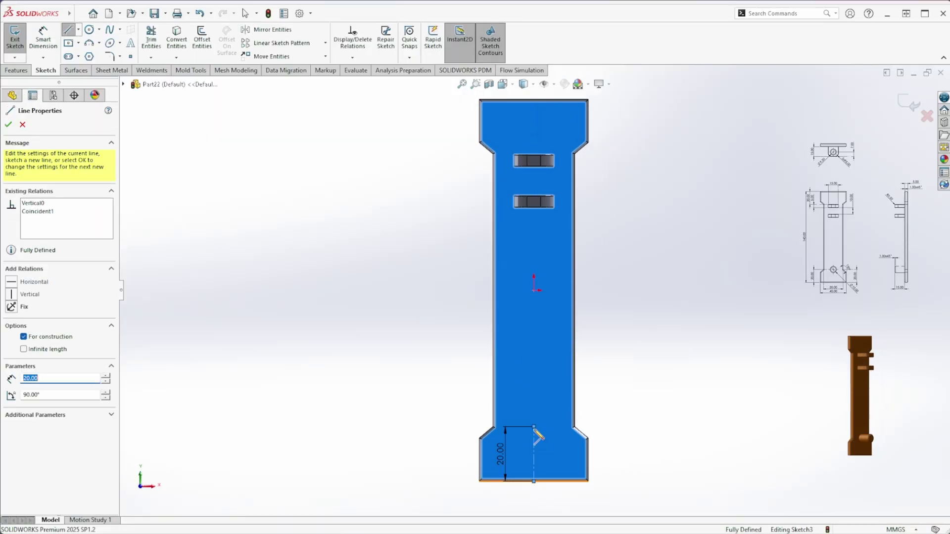
pyautogui.press('Escape')
# - Draw a Ø10 circle centred on the centerline's top end and exit the sketch
pyautogui.press('s')
pyautogui.click(618, 389)
pyautogui.click(534, 427)
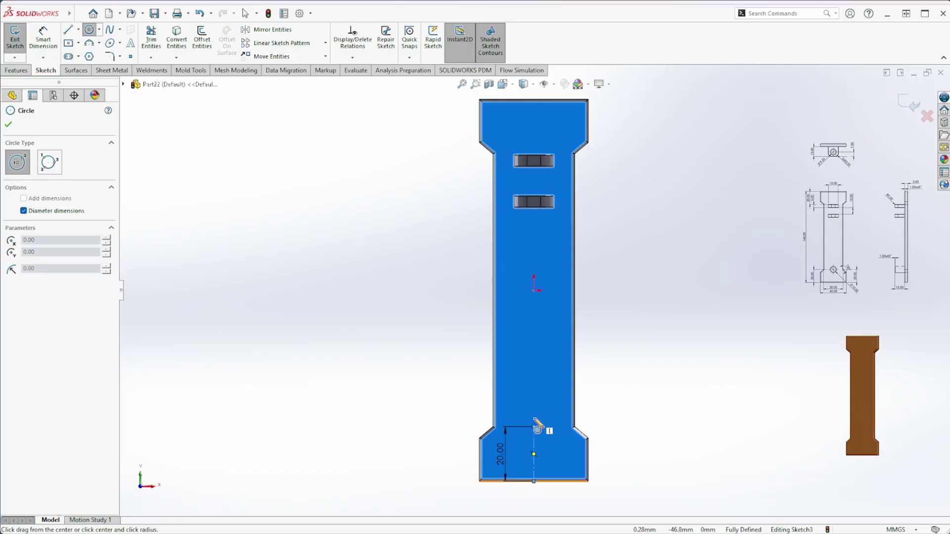
pyautogui.write('10')
pyautogui.press('Return')
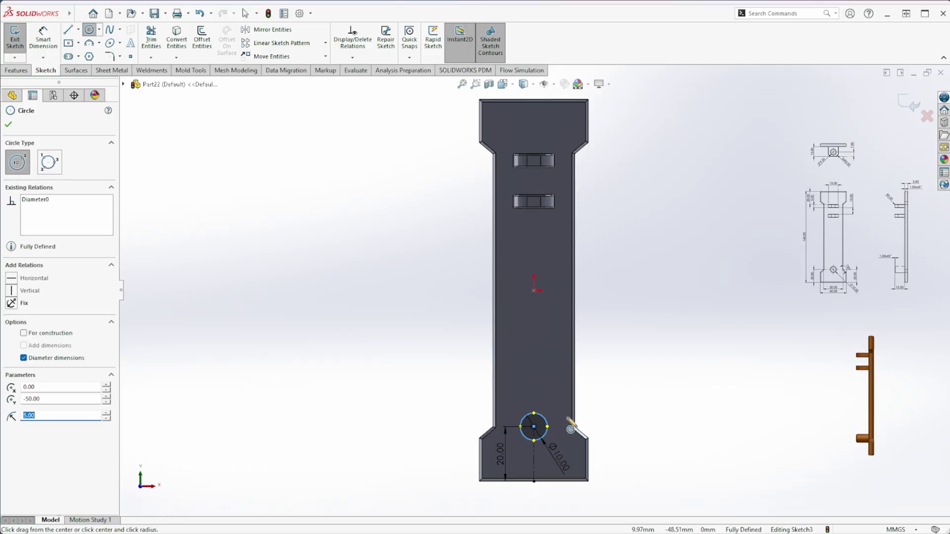
pyautogui.click(909, 103)
# - Extrude the Ø10 circle 15 mm as a boss to form the pin
pyautogui.hotkey('ctrl', '7')
pyautogui.press('s')
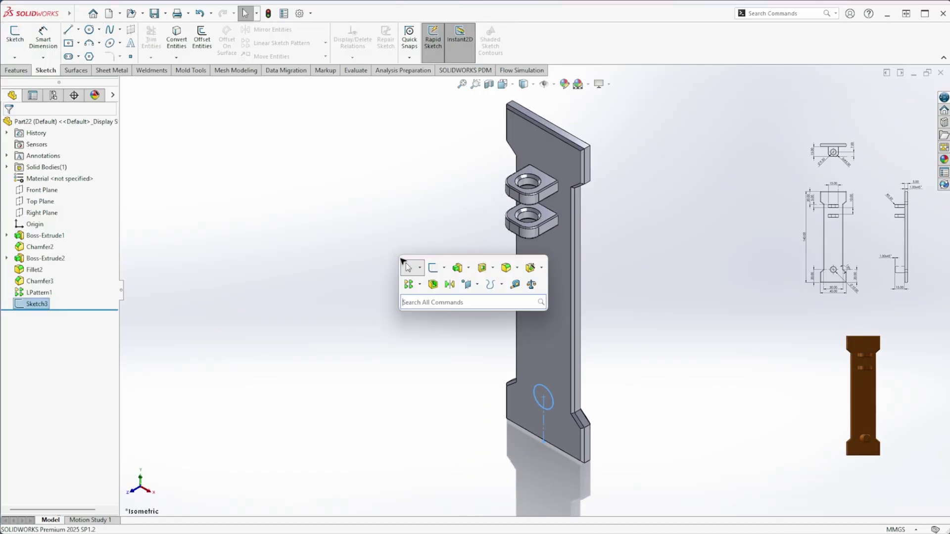
pyautogui.click(455, 267)
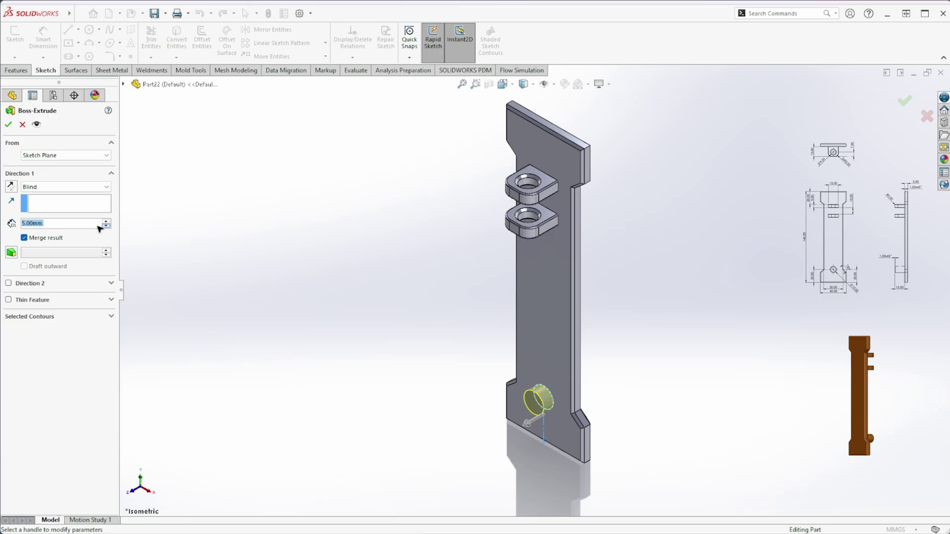
pyautogui.write('15')
pyautogui.press('Return')
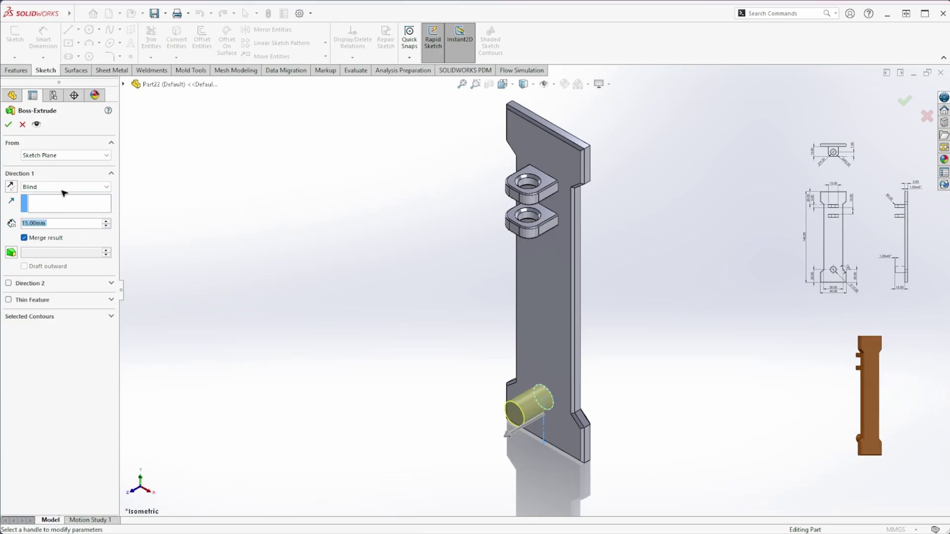
pyautogui.click(9, 123)
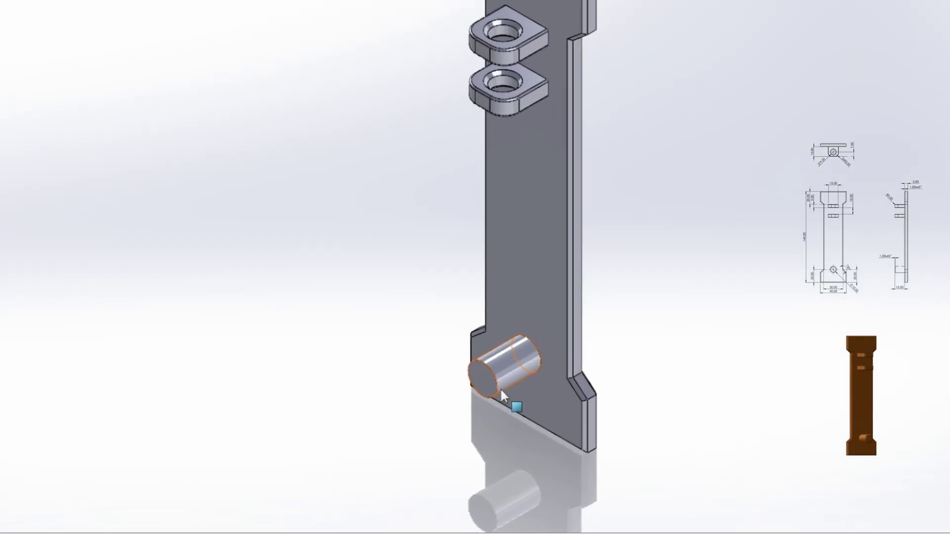
# - Chamfer the pin's outer end edge and recolour the plate part brown-orange
pyautogui.click(520, 409)
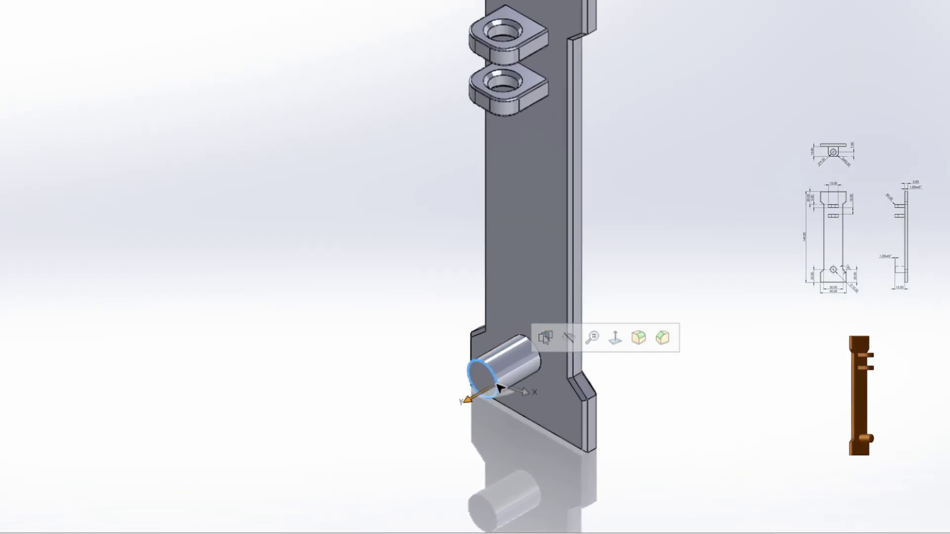
pyautogui.click(672, 346)
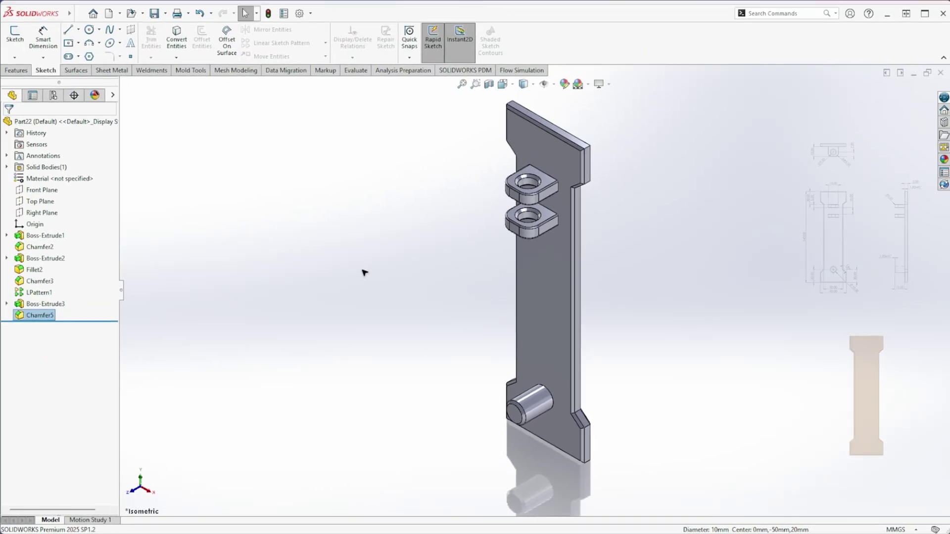
pyautogui.click(94, 95)
pyautogui.rightClick(35, 251)
pyautogui.click(43, 258)
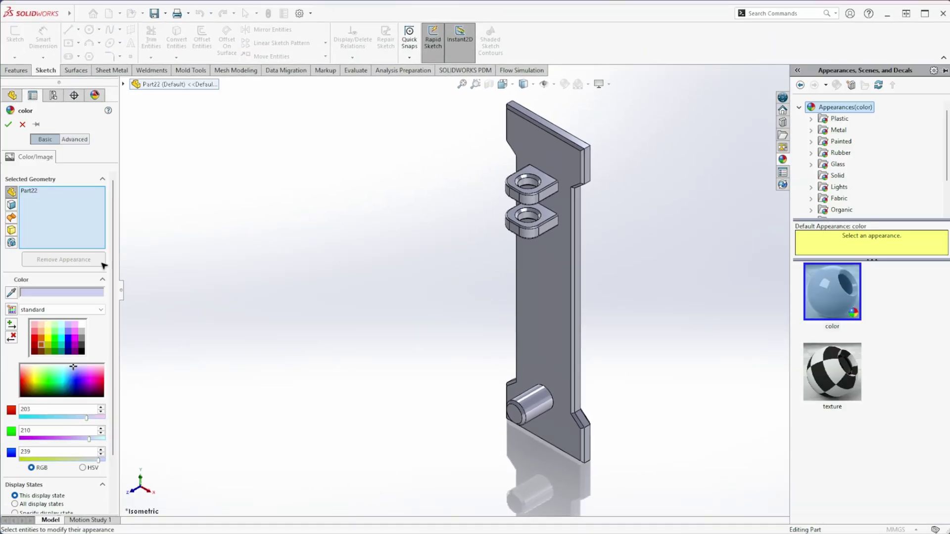
pyautogui.click(843, 165)
pyautogui.click(847, 374)
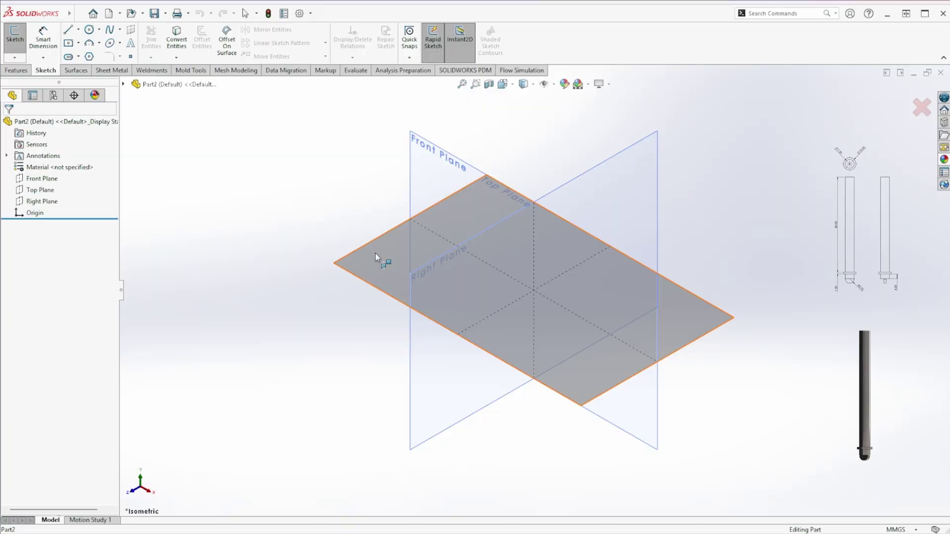
# - Sketch a Ø7.5 circle centred on the origin on the Top Plane
pyautogui.click(379, 258)
pyautogui.press('s')
pyautogui.click(513, 267)
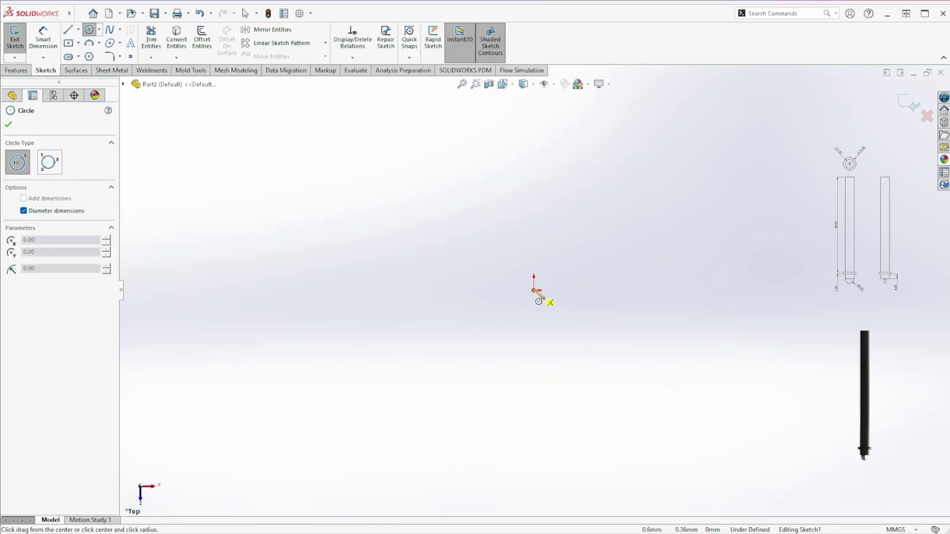
pyautogui.click(533, 291)
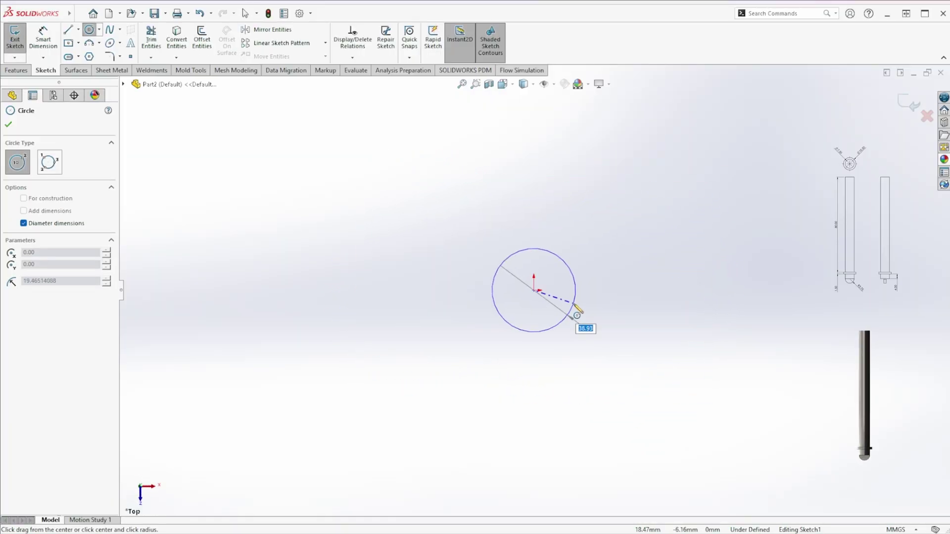
pyautogui.press('Return')
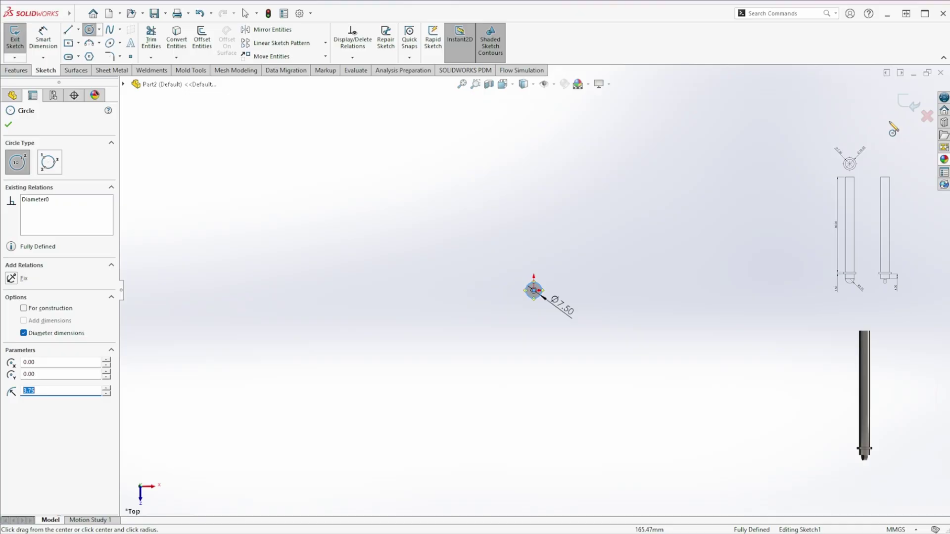
pyautogui.click(898, 103)
# - Extrude the circle 80 mm with Mid Plane end condition to form the rod
pyautogui.hotkey('ctrl', '7')
pyautogui.press('s')
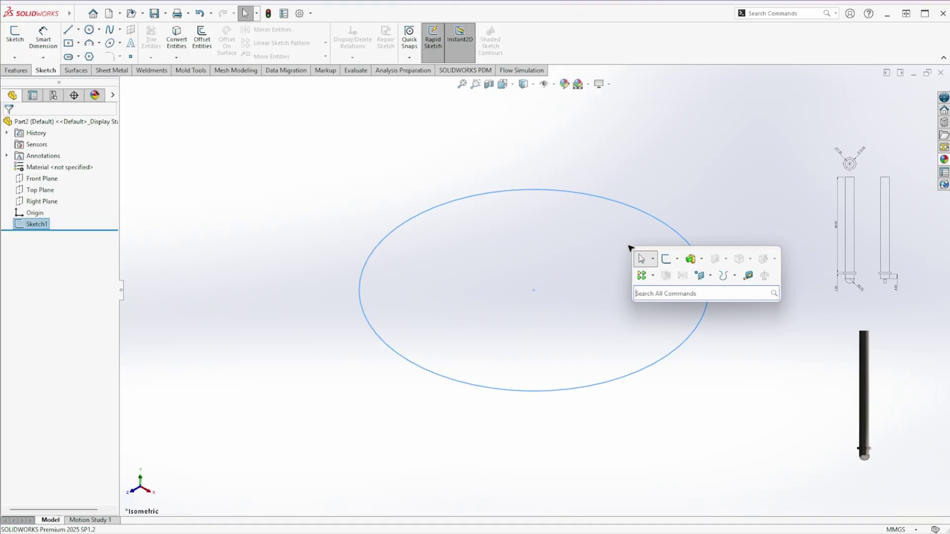
pyautogui.click(692, 261)
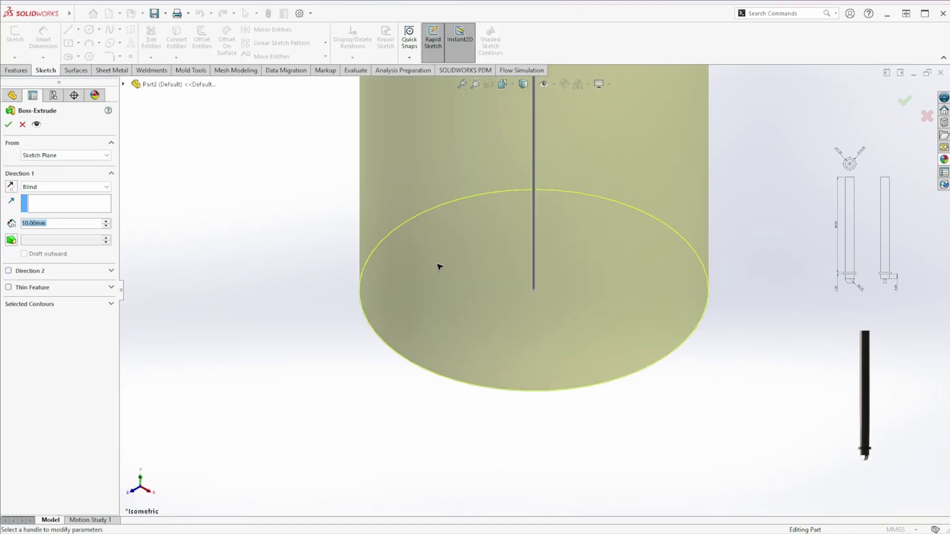
pyautogui.click(45, 187)
pyautogui.click(47, 230)
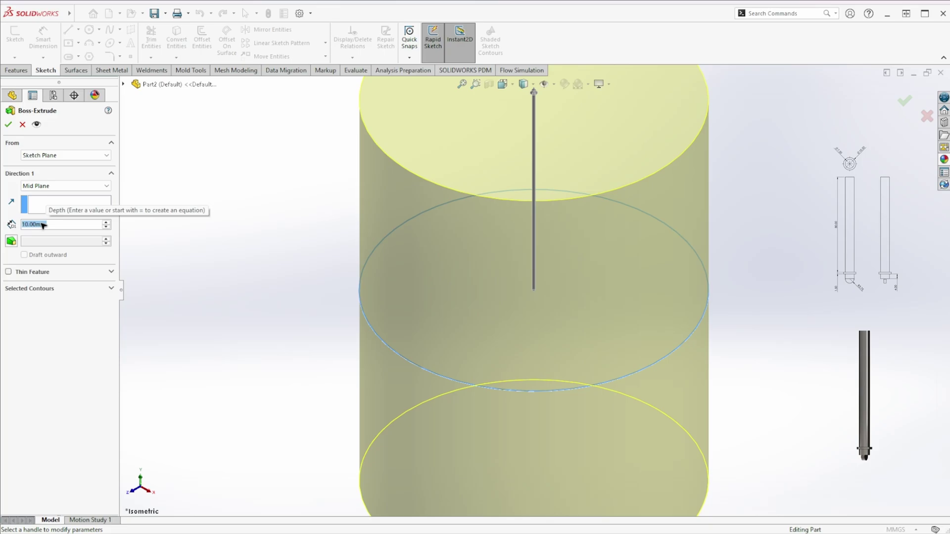
pyautogui.write('80')
pyautogui.press('Return')
pyautogui.click(8, 125)
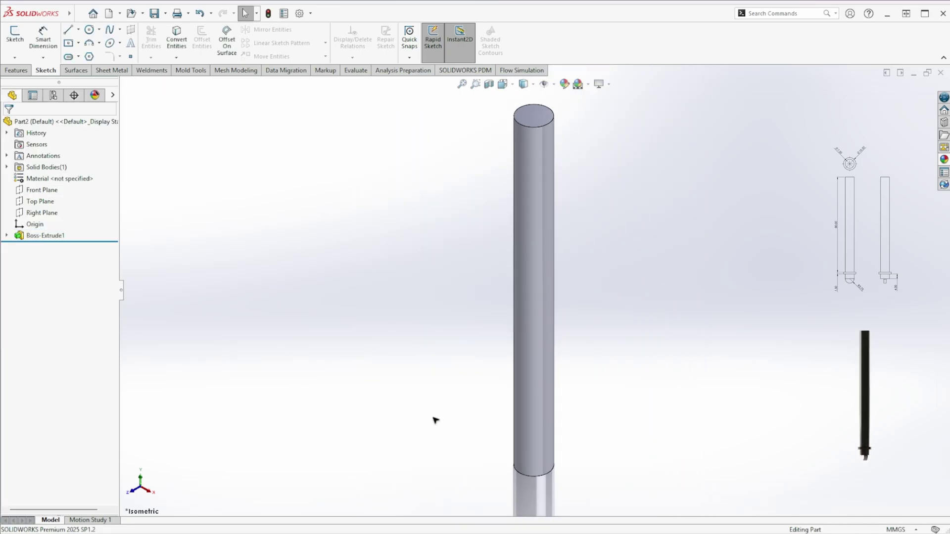
pyautogui.moveTo(457, 474); pyautogui.dragTo(527, 493, button='middle')
# - Sketch a Ø10.5 circle at the origin on the rod's end face
pyautogui.rightClick(545, 516)
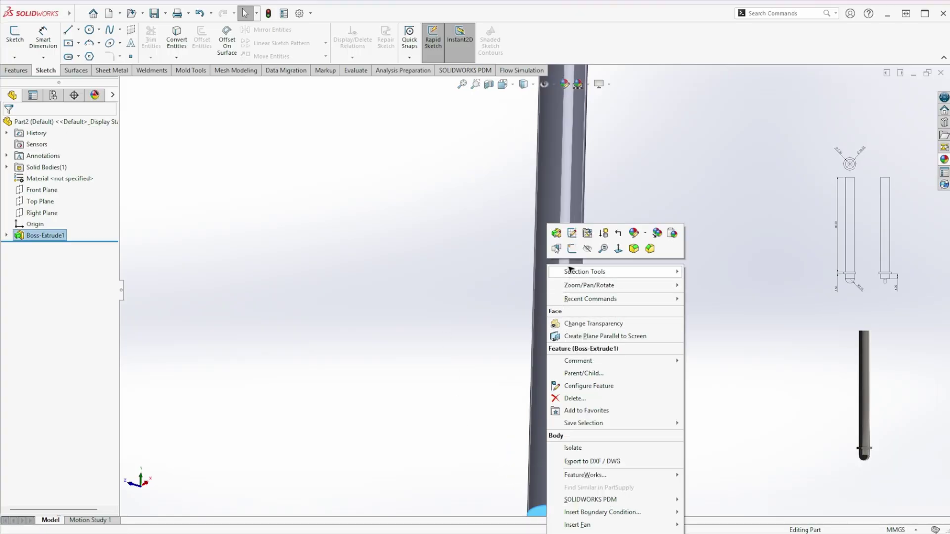
pyautogui.click(572, 248)
pyautogui.click(89, 30)
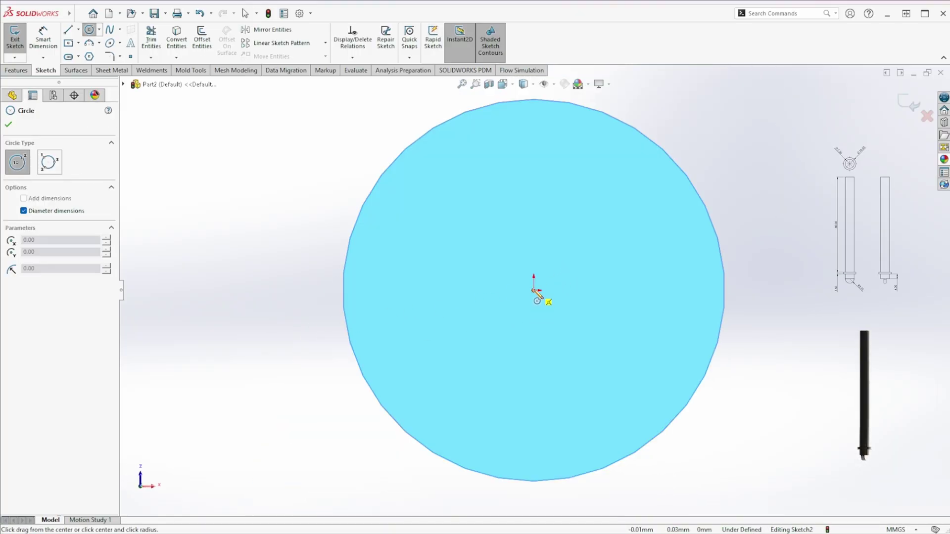
pyautogui.click(534, 290)
pyautogui.write('10.5')
pyautogui.press('Return')
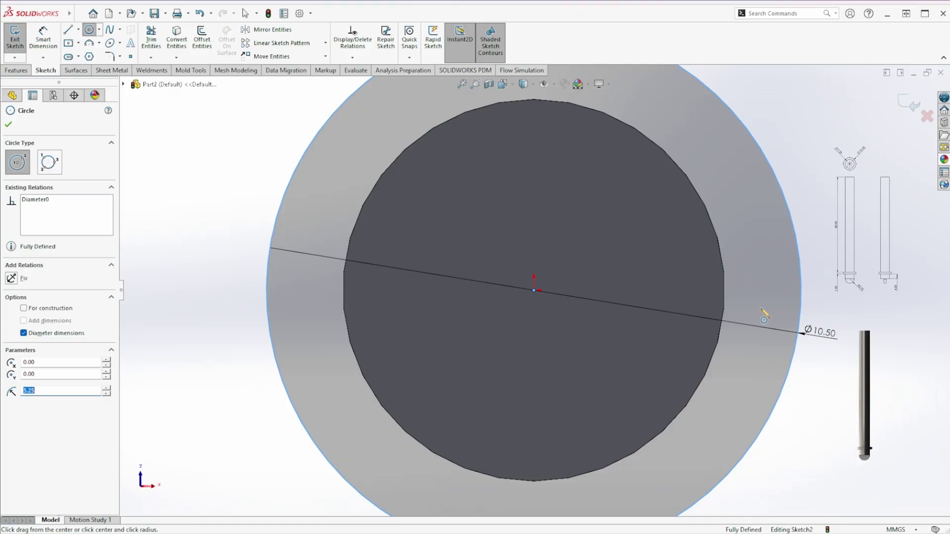
pyautogui.click(909, 111)
# - Extrude the Ø10.5 circle Blind 1.5 mm to form the flange
pyautogui.hotkey('ctrl', '7')
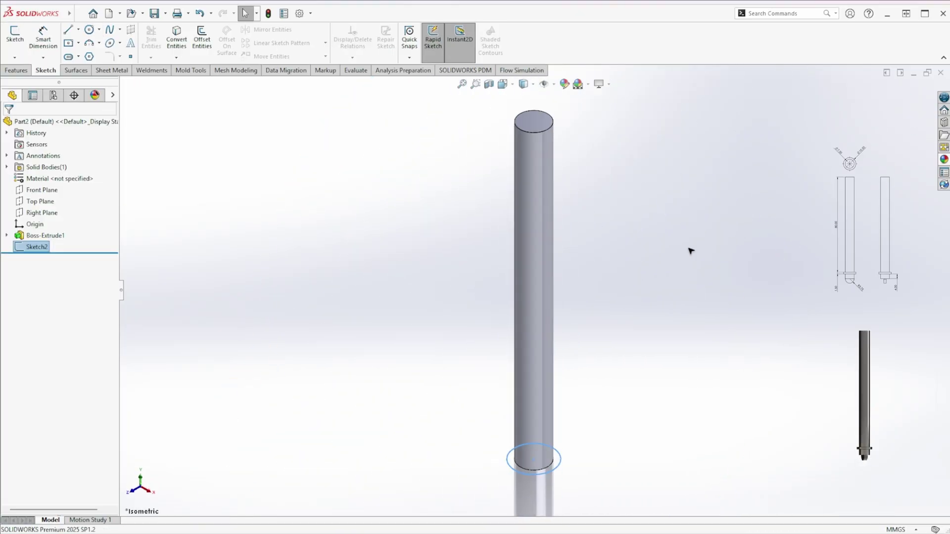
pyautogui.press('s')
pyautogui.click(750, 262)
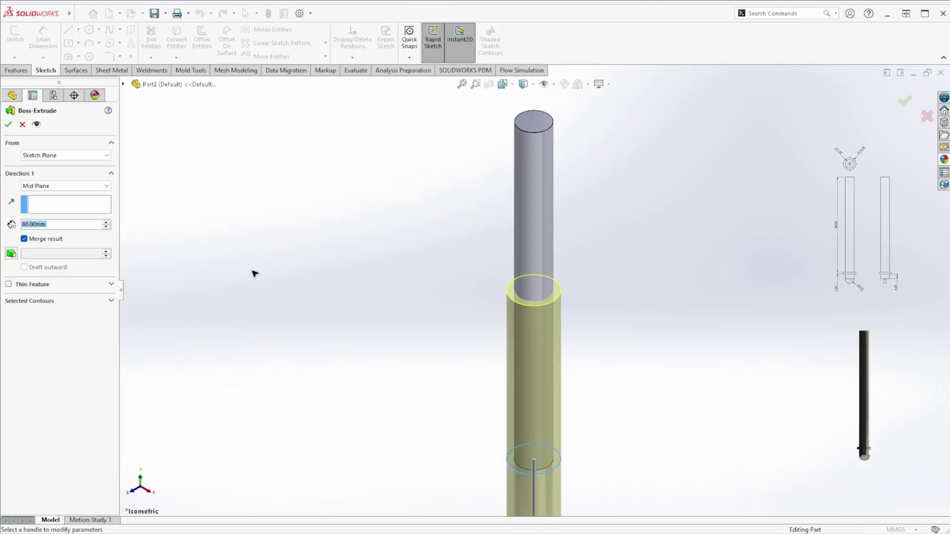
pyautogui.click(30, 186)
pyautogui.click(33, 197)
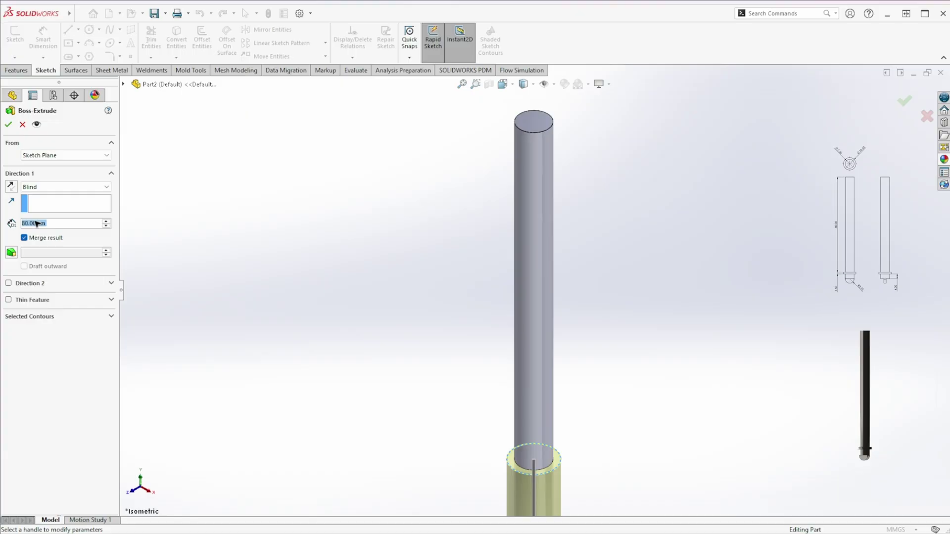
pyautogui.write('1.5')
pyautogui.press('Return')
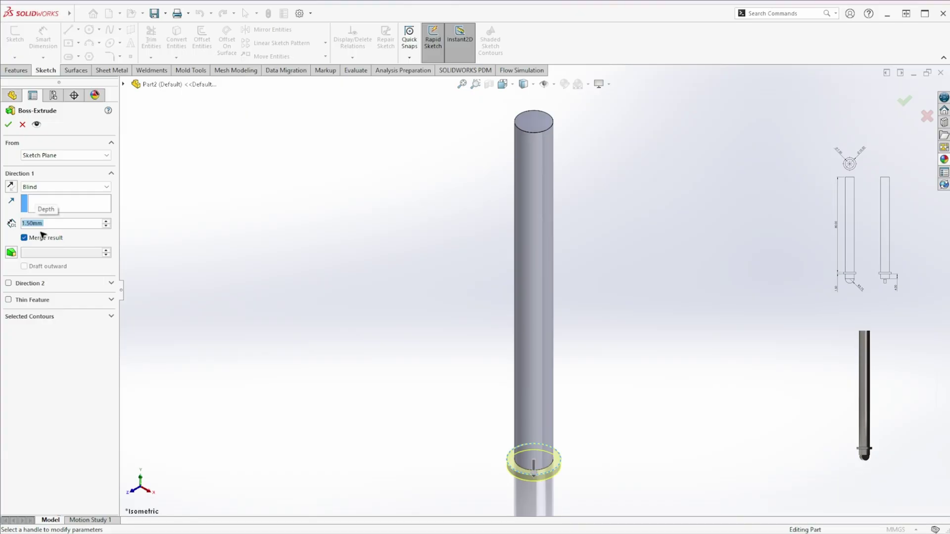
pyautogui.click(8, 124)
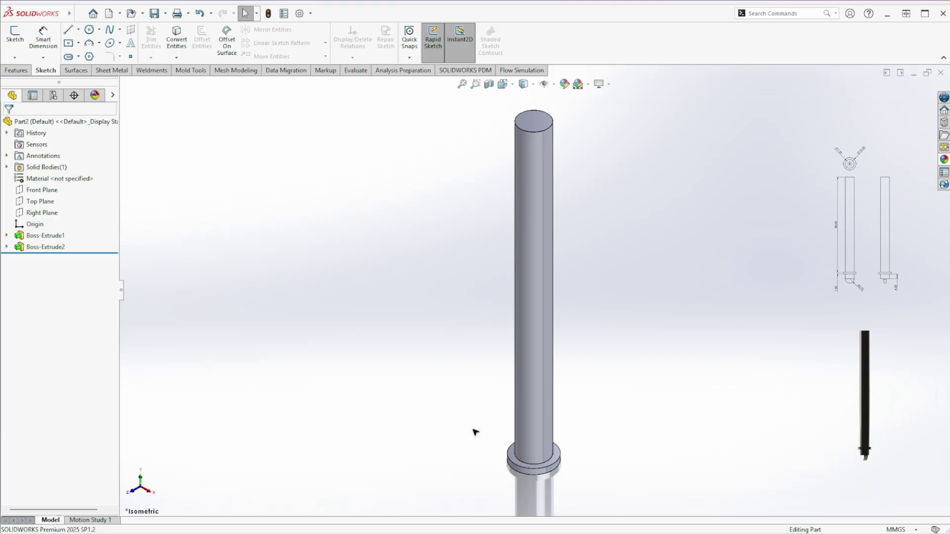
# - Create a sketch on the rod's bottom face containing the 7.5 mm circle
pyautogui.moveTo(475, 432); pyautogui.dragTo(471, 258, button='middle')
pyautogui.rightClick(539, 462)
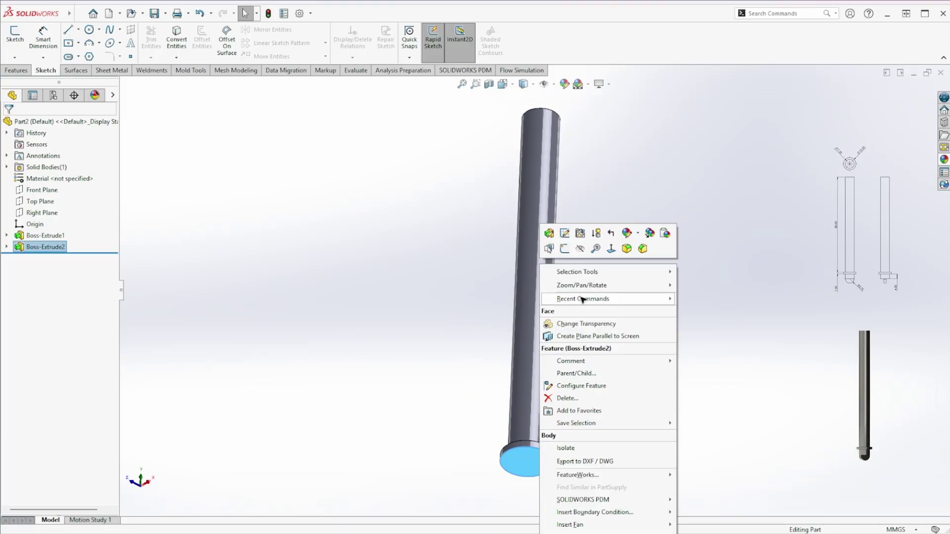
pyautogui.click(563, 249)
pyautogui.hotkey('ctrl', '7')
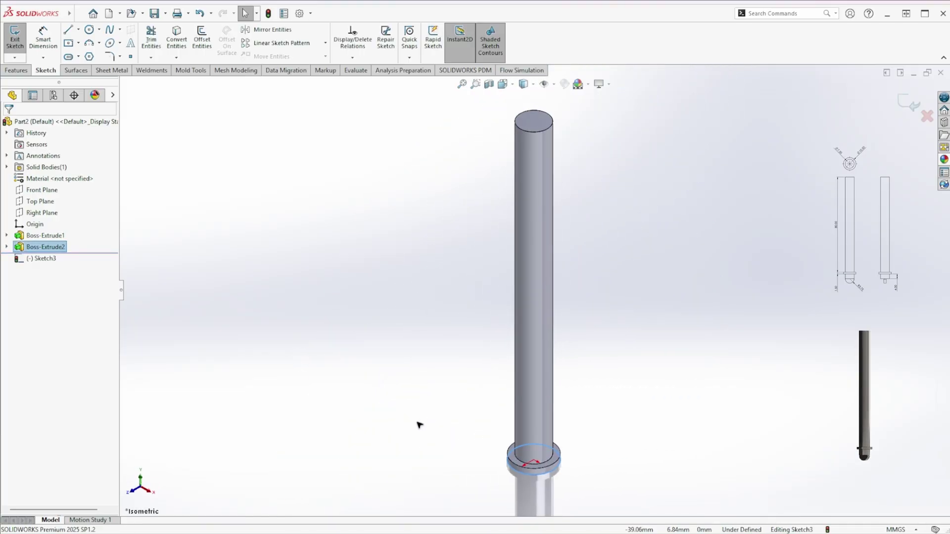
pyautogui.click(515, 461)
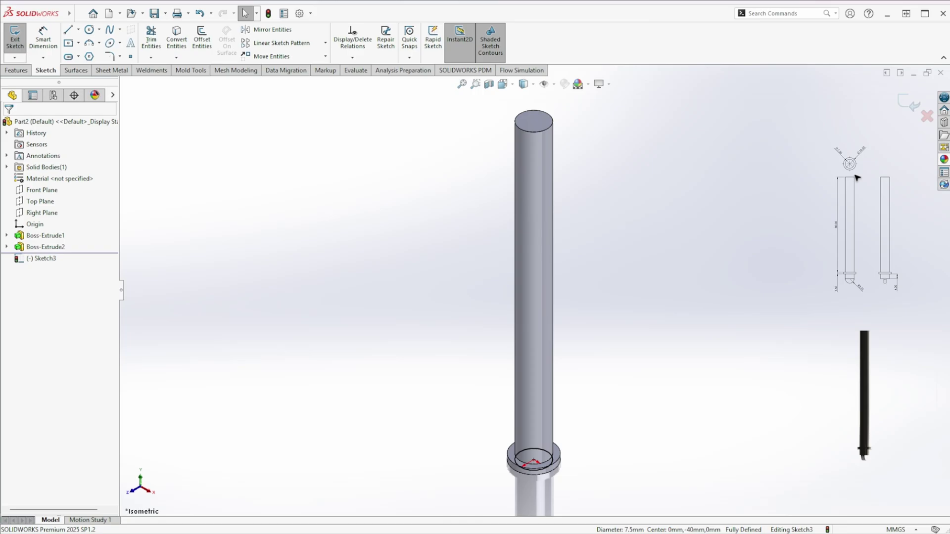
pyautogui.click(908, 103)
# - Extrude the 7.5 mm circle Blind 4 mm as a boss
pyautogui.press('s')
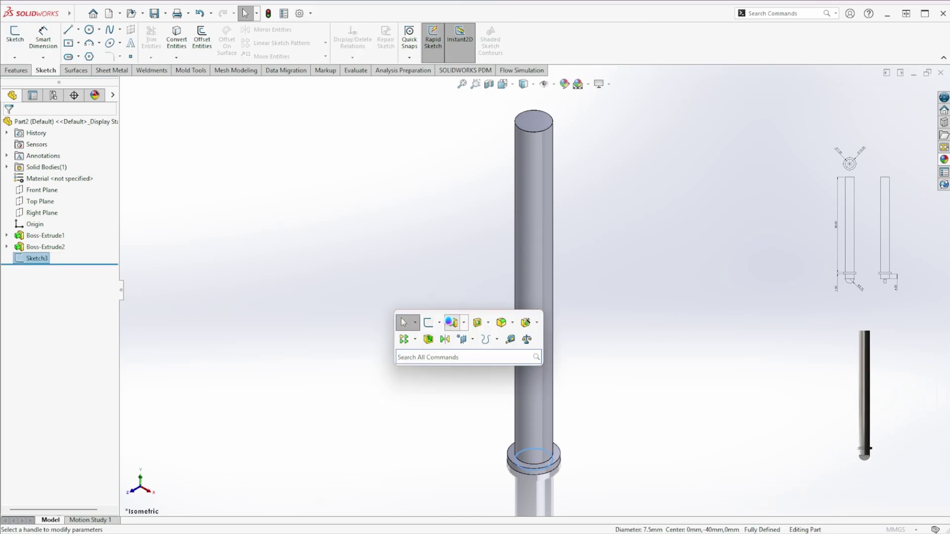
pyautogui.click(452, 322)
pyautogui.write('4')
pyautogui.press('Return')
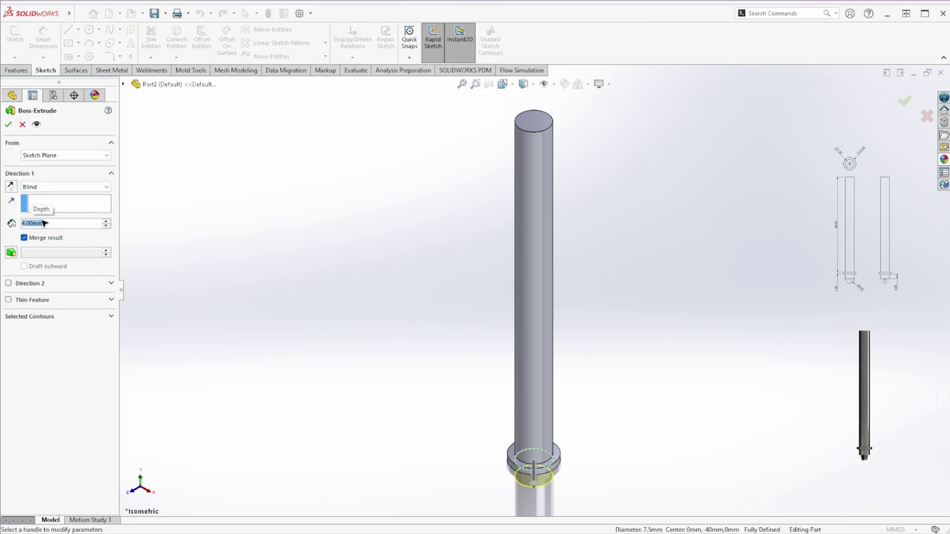
pyautogui.click(8, 124)
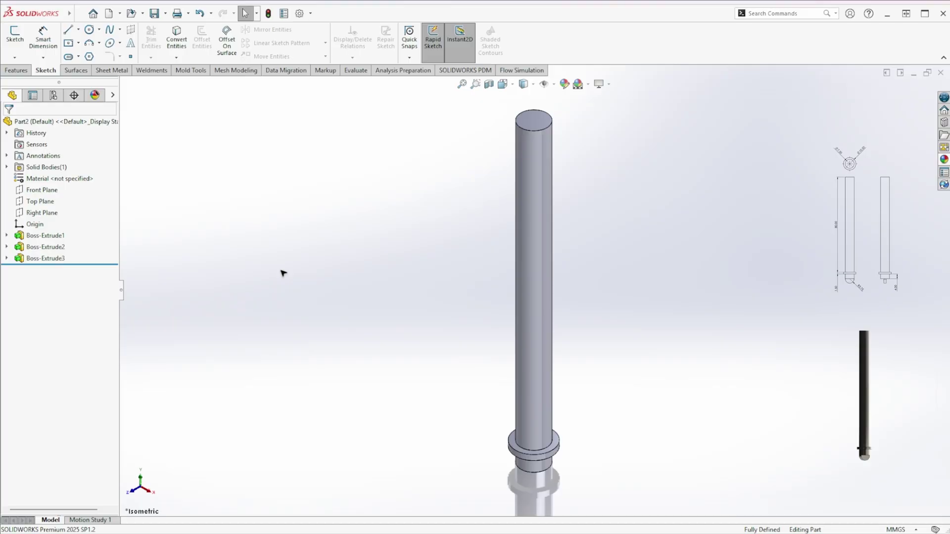
pyautogui.click(45, 213)
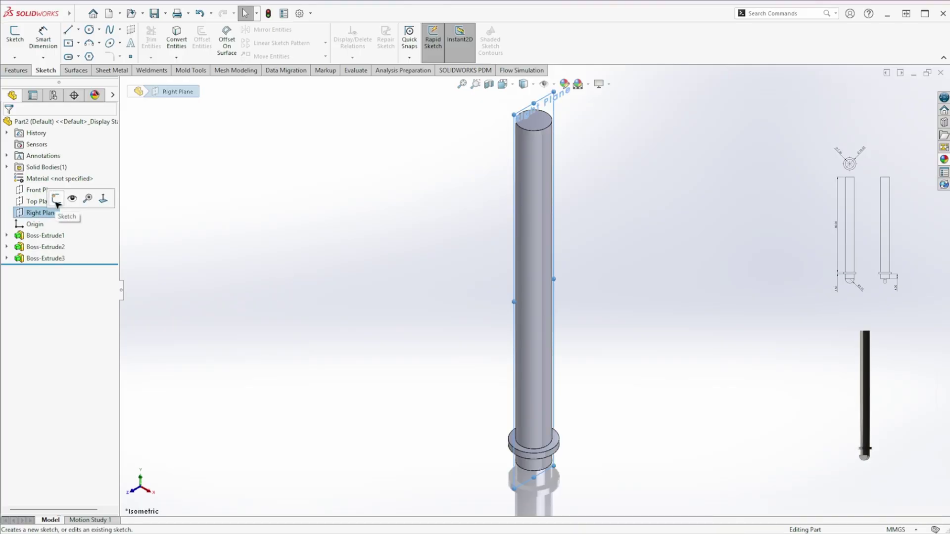
# - On the Right Plane, draw an R3.75 three-point arc under the boss and close it with a line
pyautogui.click(56, 199)
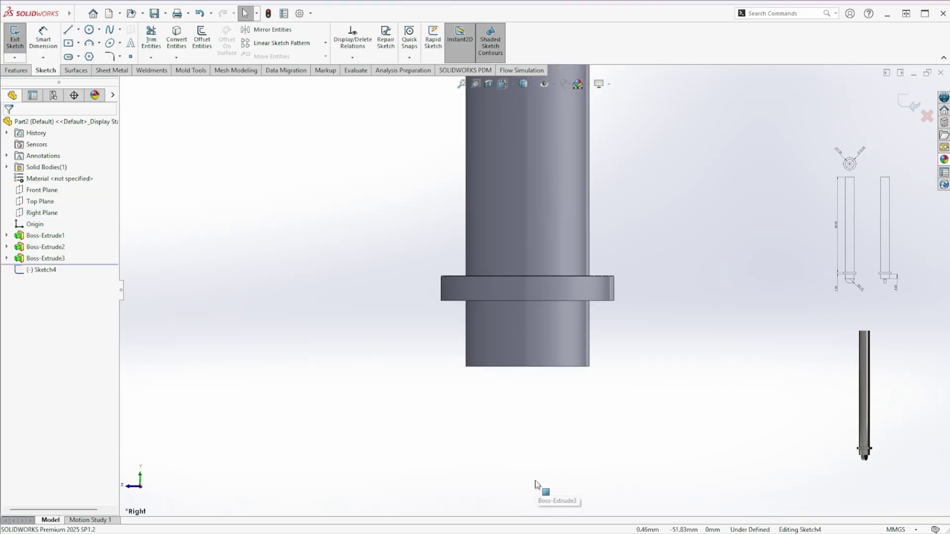
pyautogui.press('s')
pyautogui.click(597, 426)
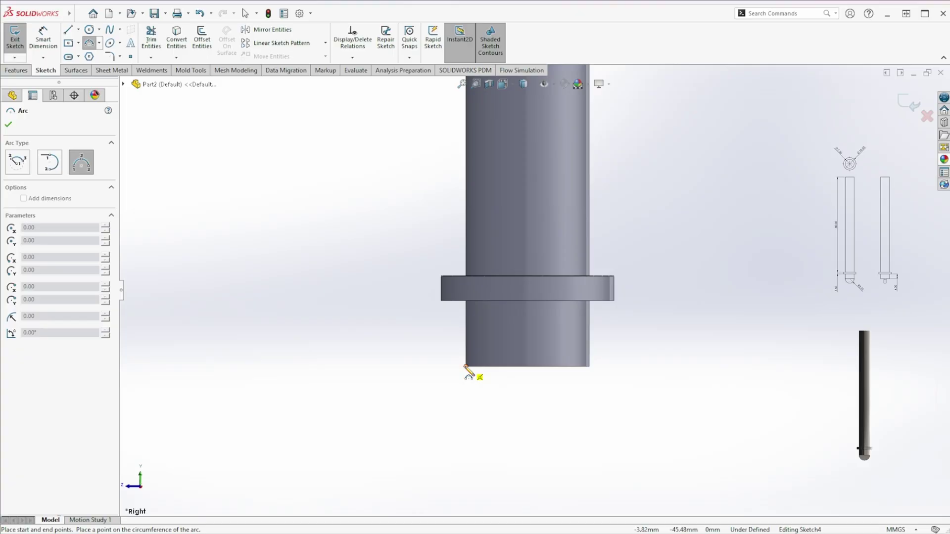
pyautogui.click(589, 366)
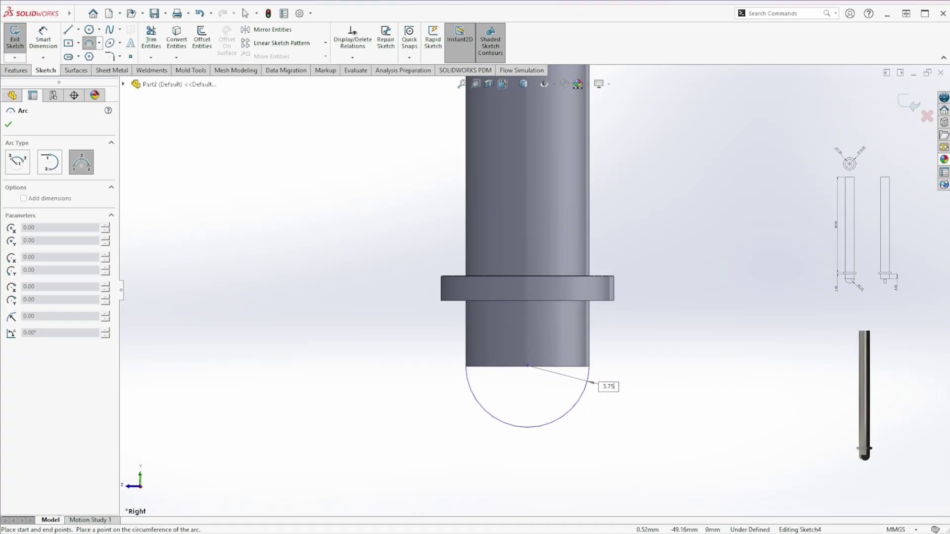
pyautogui.click(527, 427)
pyautogui.press('s')
pyautogui.click(396, 406)
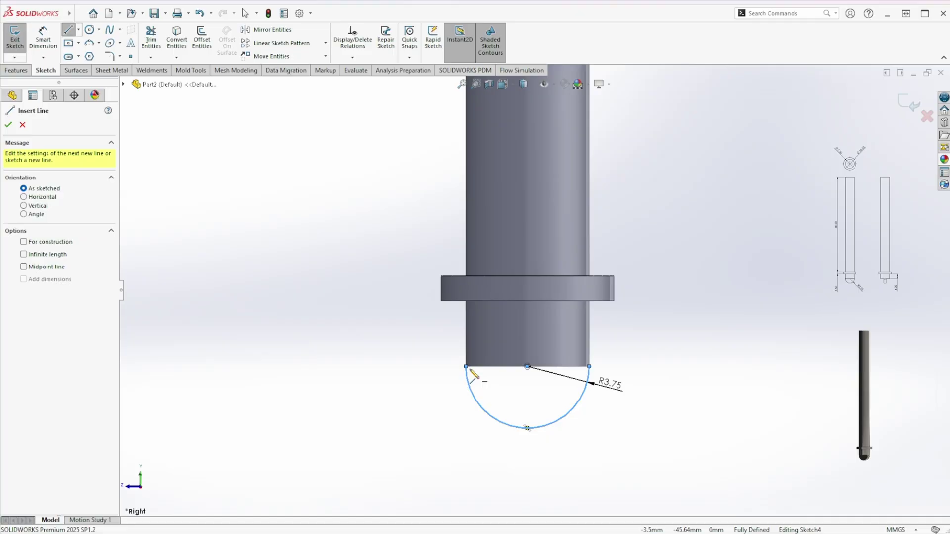
pyautogui.click(465, 366)
pyautogui.click(588, 366)
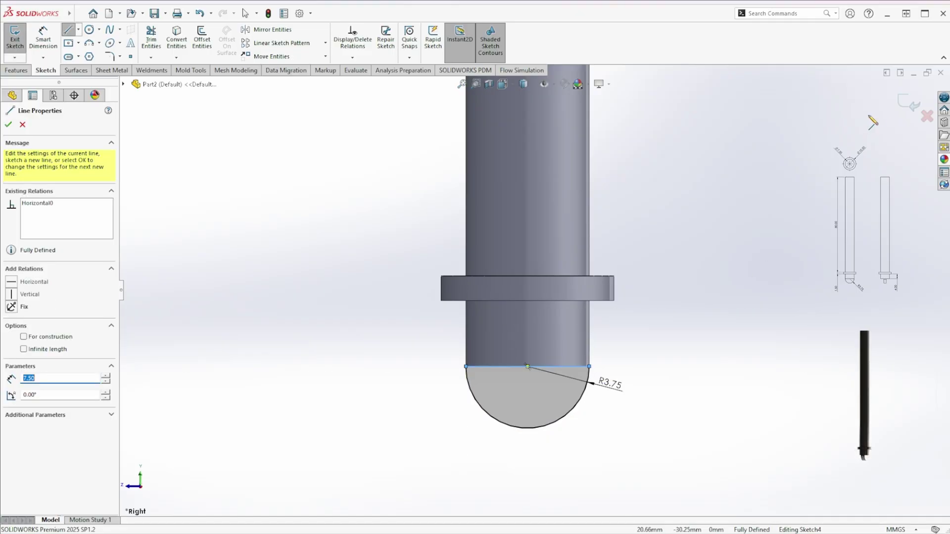
pyautogui.click(908, 103)
pyautogui.hotkey('ctrl', '7')
pyautogui.hotkey('ctrl', '7')
# - Extrude the R3.75 half-circle sketch 2.5 mm with Mid Plane end condition
pyautogui.press('s')
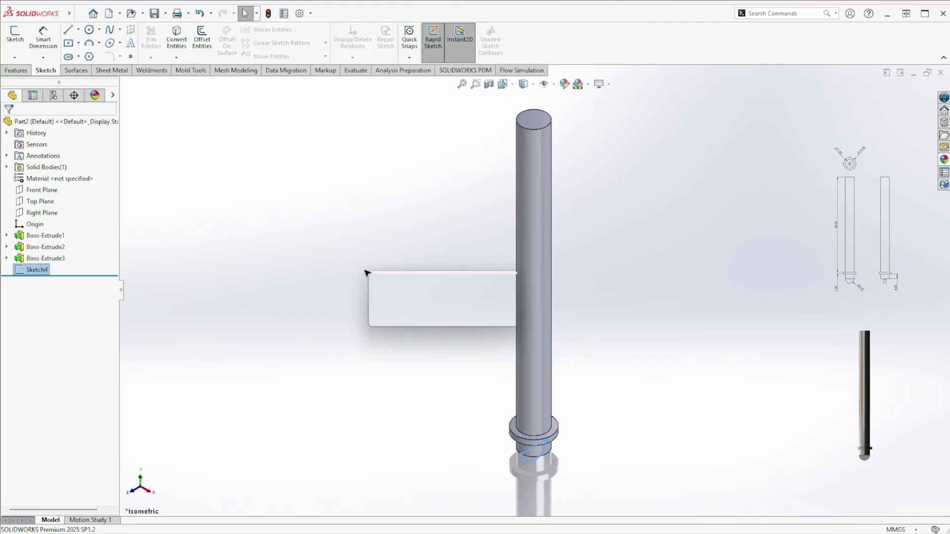
pyautogui.click(451, 283)
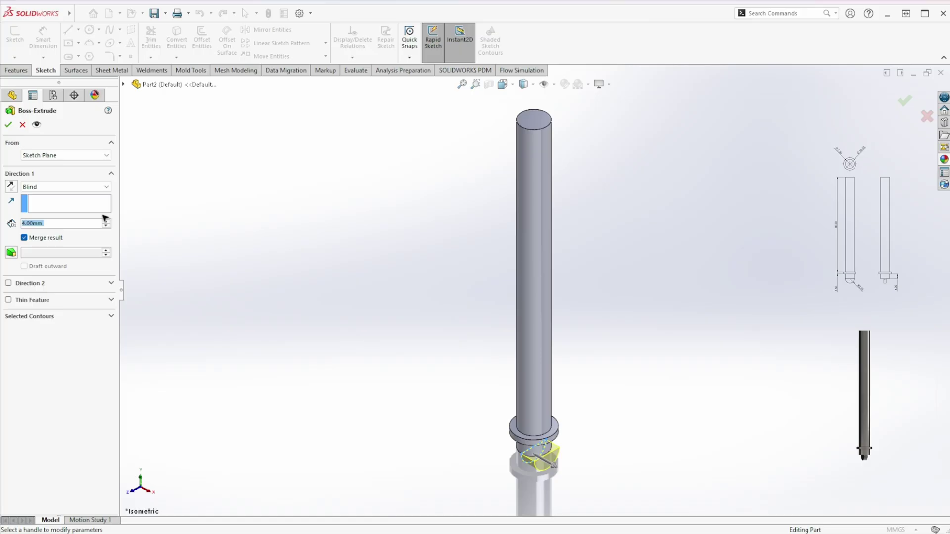
pyautogui.click(74, 187)
pyautogui.click(59, 238)
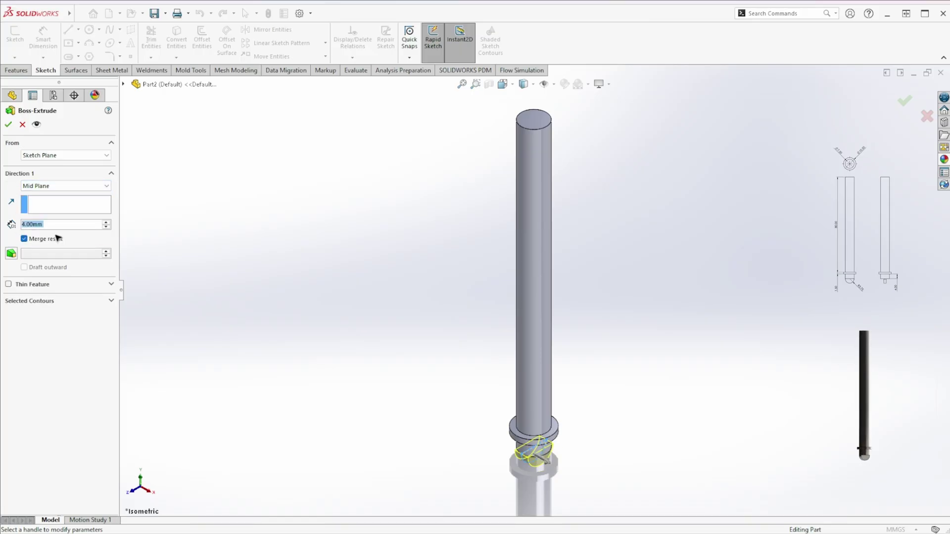
pyautogui.write('2.5')
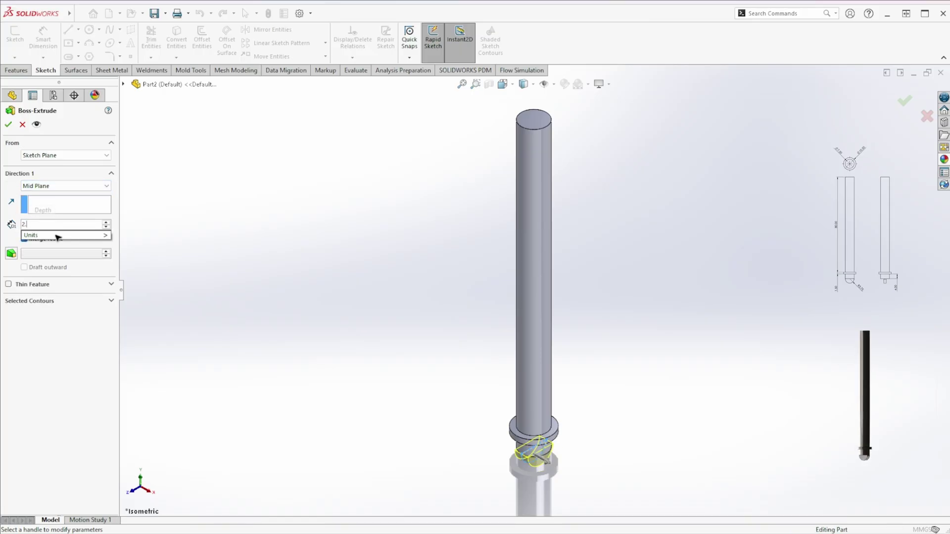
pyautogui.press('Return')
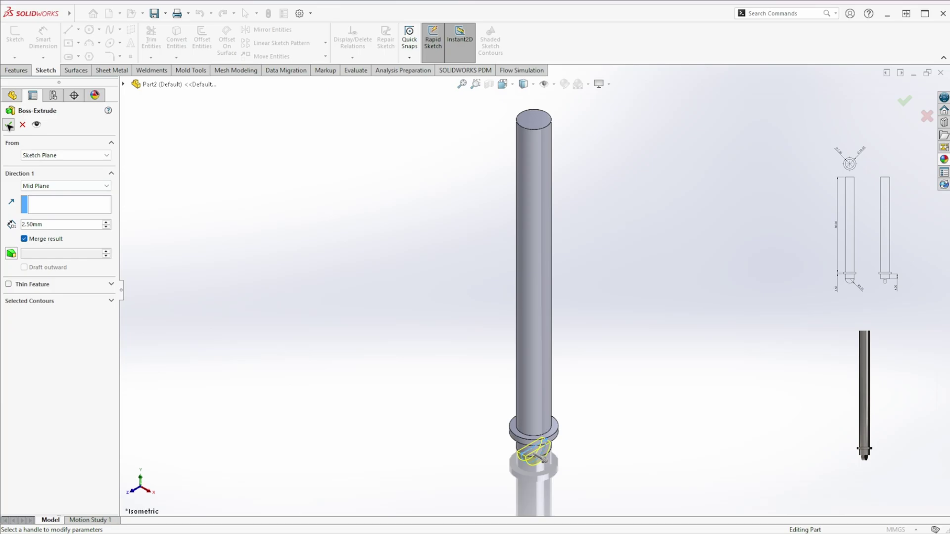
pyautogui.click(9, 125)
pyautogui.scroll(-10, 497, 466)
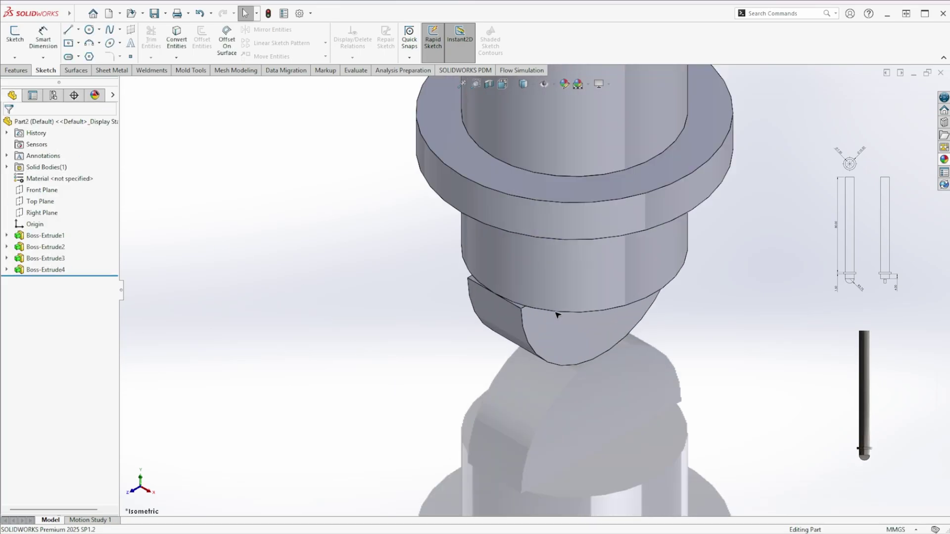
# - Sketch on the tip face, converting the boss and flange circular edges into two circles
pyautogui.click(490, 303)
pyautogui.click(534, 262)
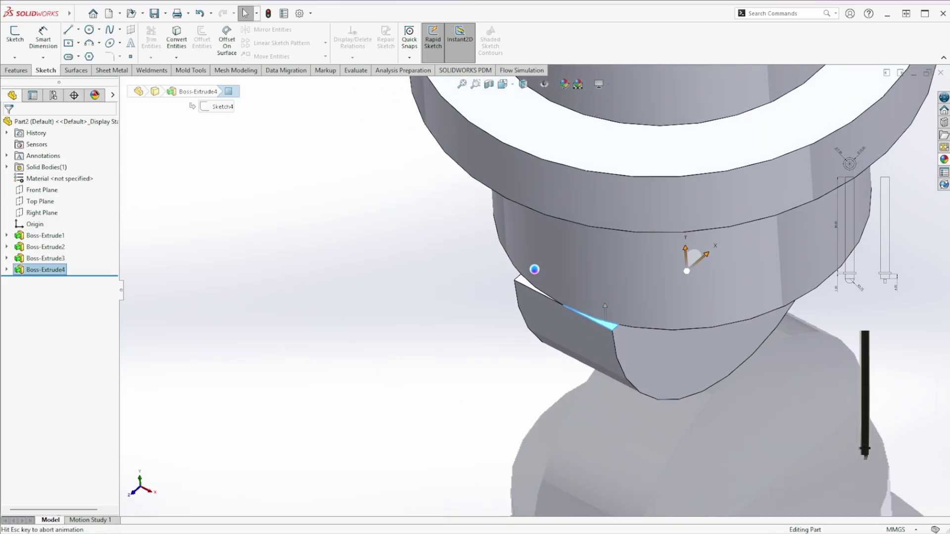
pyautogui.hotkey('ctrl', '7')
pyautogui.scroll(-4, 540, 452)
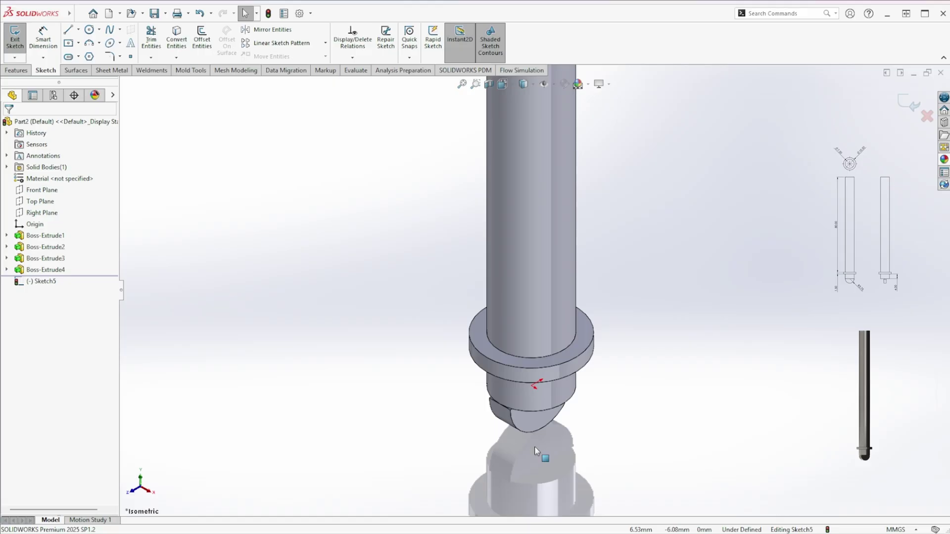
pyautogui.click(500, 351)
pyautogui.press('s')
pyautogui.click(461, 378)
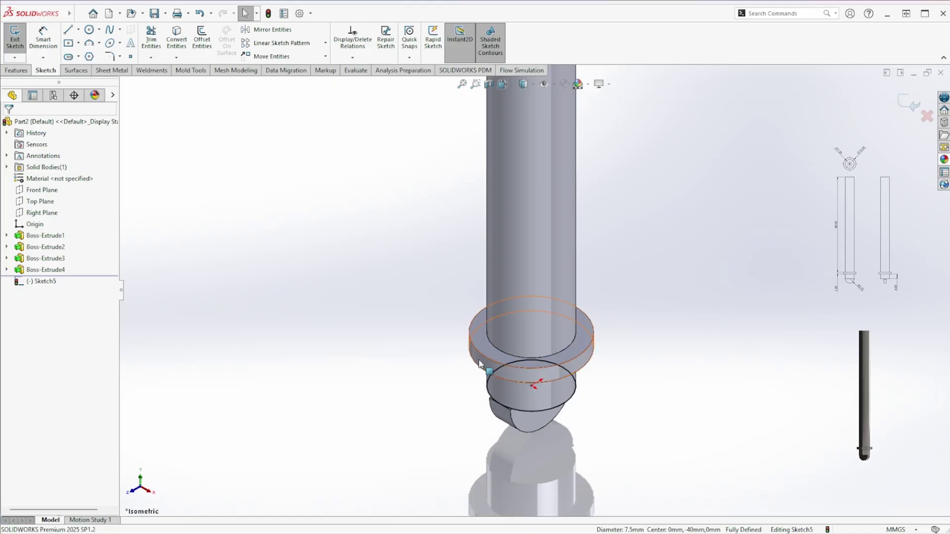
pyautogui.press('s')
pyautogui.click(473, 377)
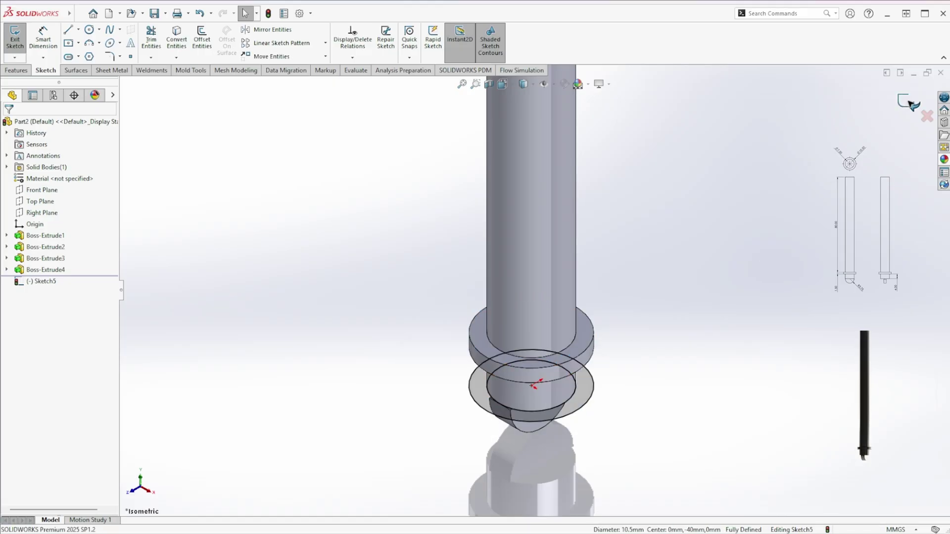
pyautogui.hotkey('ctrl', 'b')
# - Cut-extrude the two-circle ring sketch Through All
pyautogui.press('s')
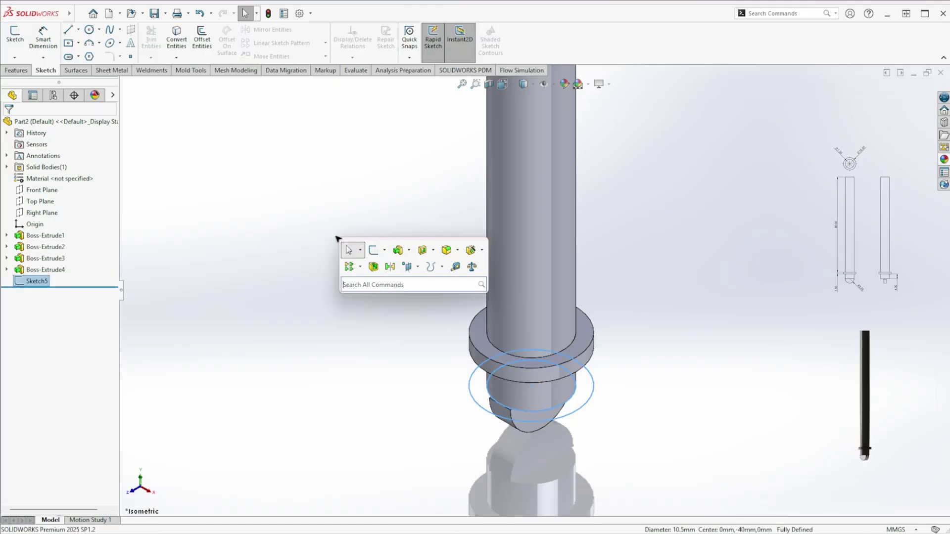
pyautogui.click(423, 254)
pyautogui.click(40, 191)
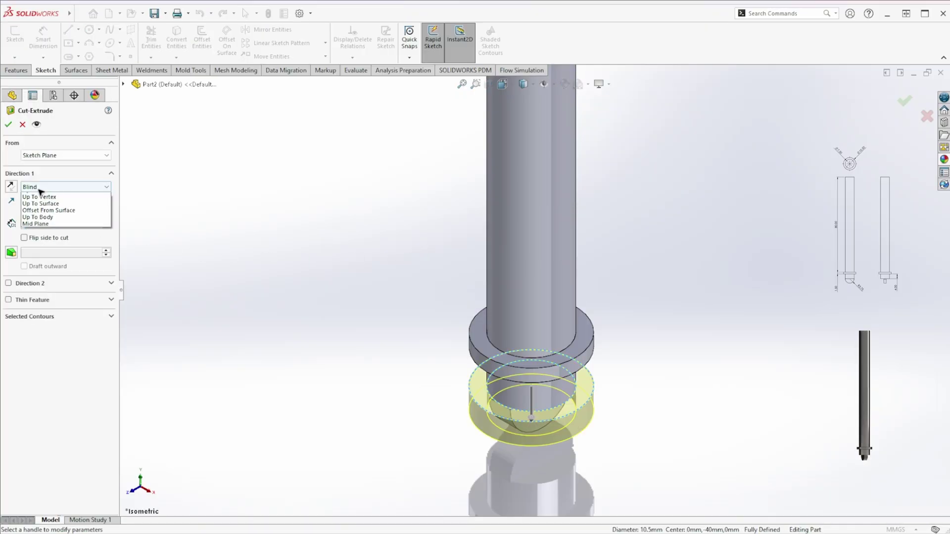
pyautogui.click(41, 207)
pyautogui.click(7, 125)
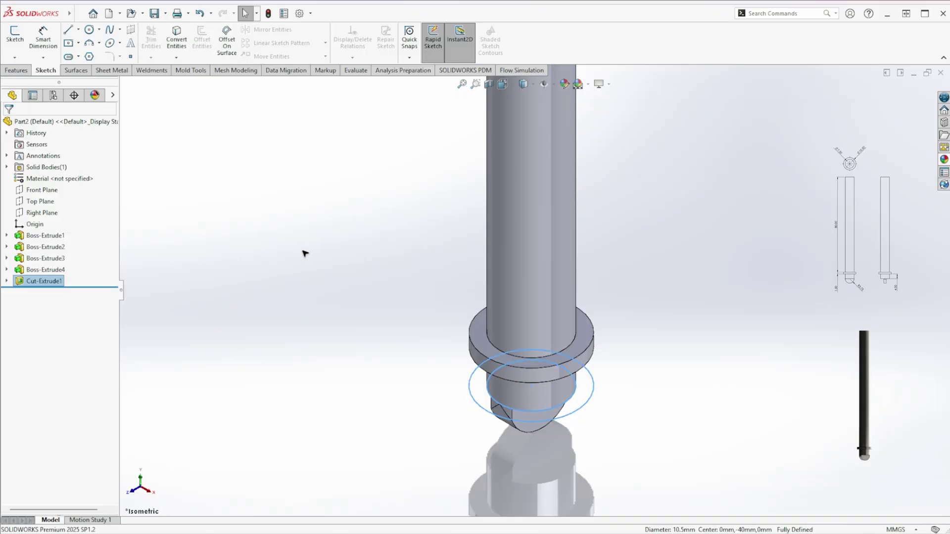
pyautogui.press('f')
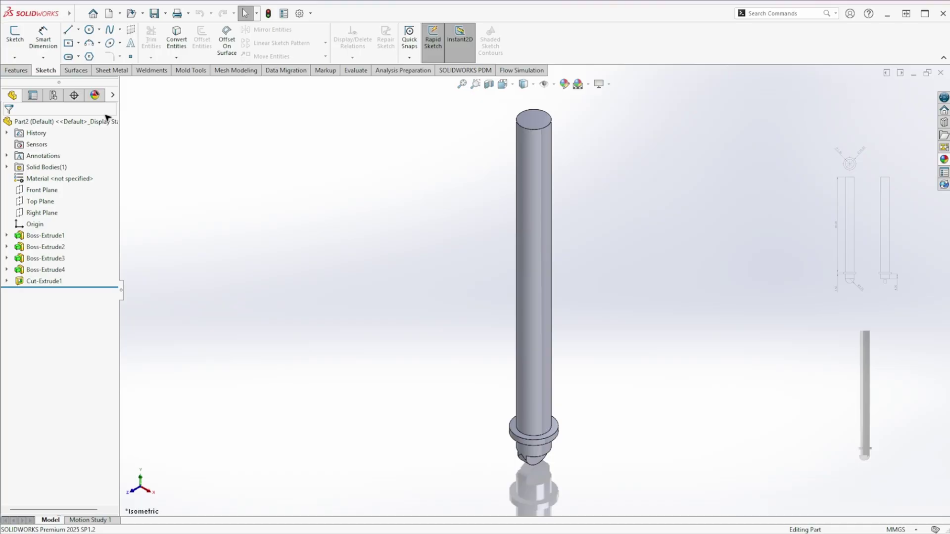
# - Add a new appearance to the part and browse the Metal > Steel finishes
pyautogui.click(95, 95)
pyautogui.rightClick(29, 251)
pyautogui.click(70, 256)
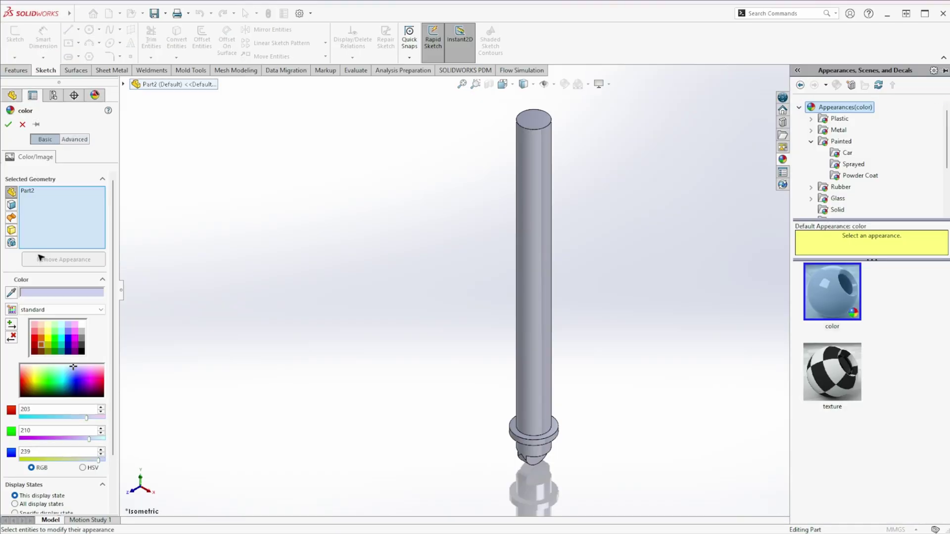
pyautogui.click(810, 141)
pyautogui.click(811, 130)
pyautogui.click(848, 119)
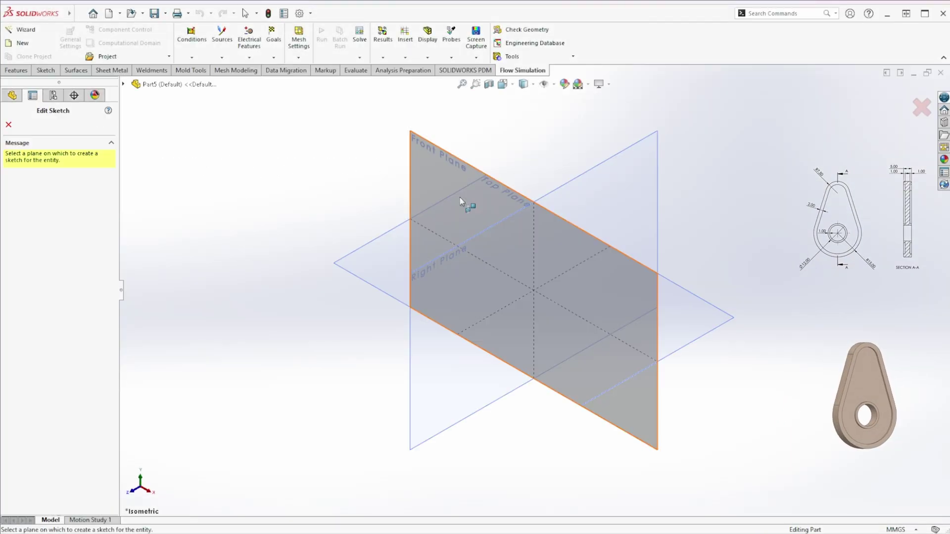
# - On the Front Plane, draw Ø30 and Ø10 circles at the origin and a Ø15 circle above
pyautogui.click(462, 200)
pyautogui.press('s')
pyautogui.click(596, 211)
pyautogui.click(534, 290)
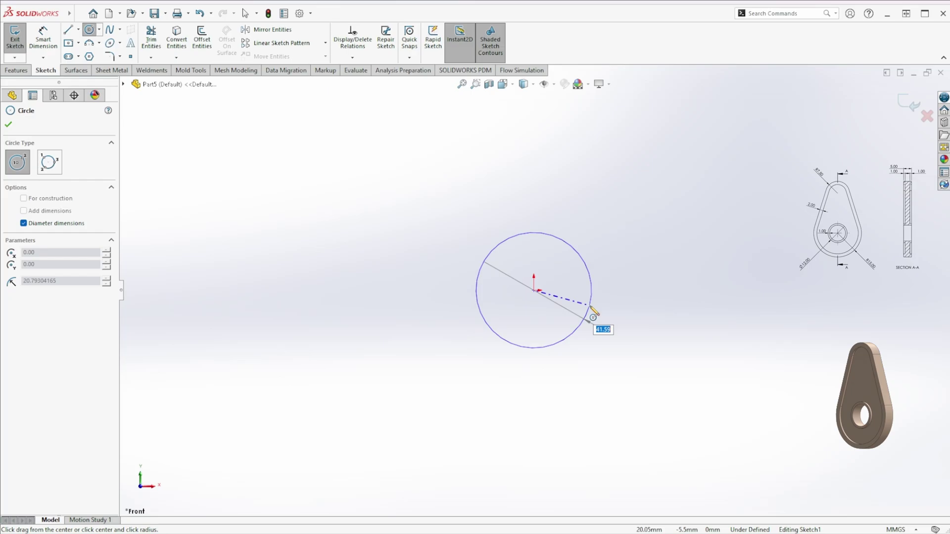
pyautogui.write('30')
pyautogui.press('Return')
pyautogui.click(534, 291)
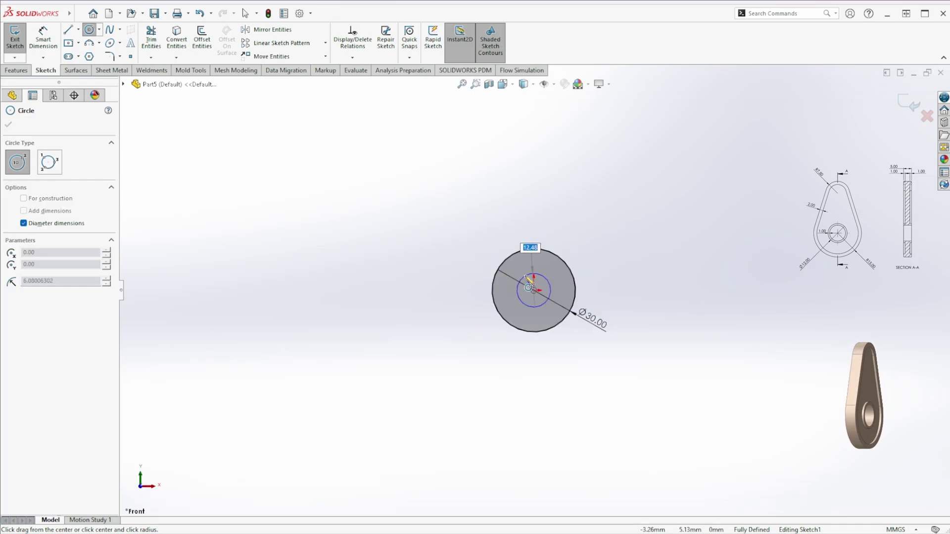
pyautogui.write('10')
pyautogui.press('Return')
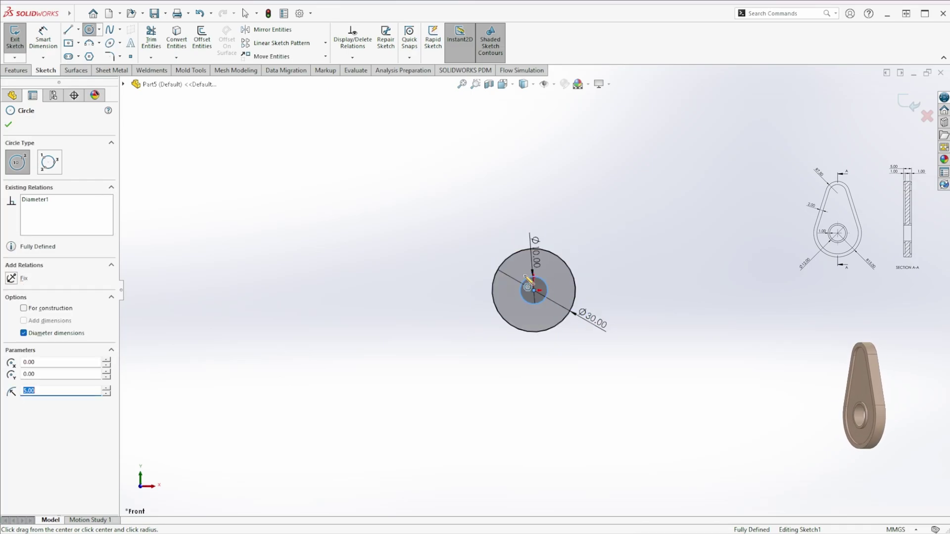
pyautogui.click(534, 178)
pyautogui.write('15')
pyautogui.press('Return')
# - Add a construction centerline between the circle centres and dimension it 25
pyautogui.press('s')
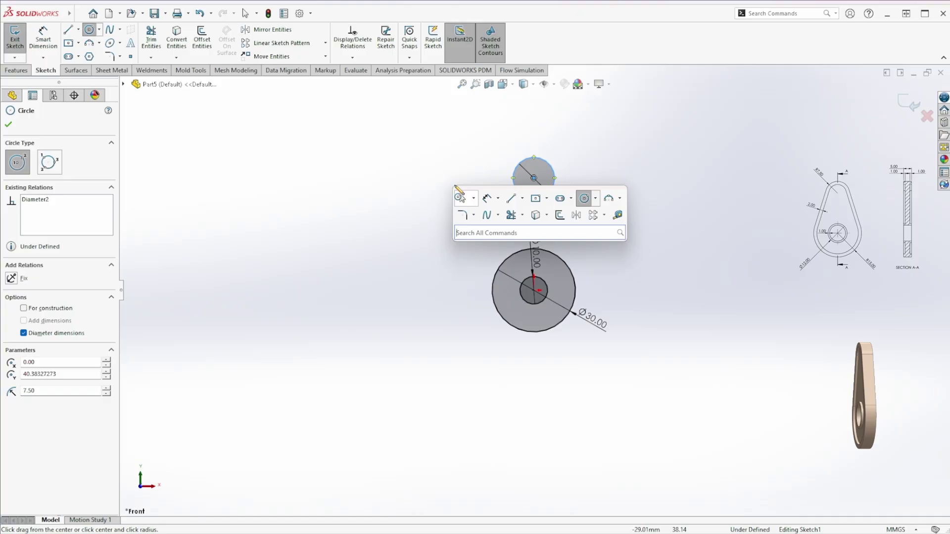
pyautogui.click(521, 197)
pyautogui.click(526, 224)
pyautogui.click(533, 178)
pyautogui.click(533, 290)
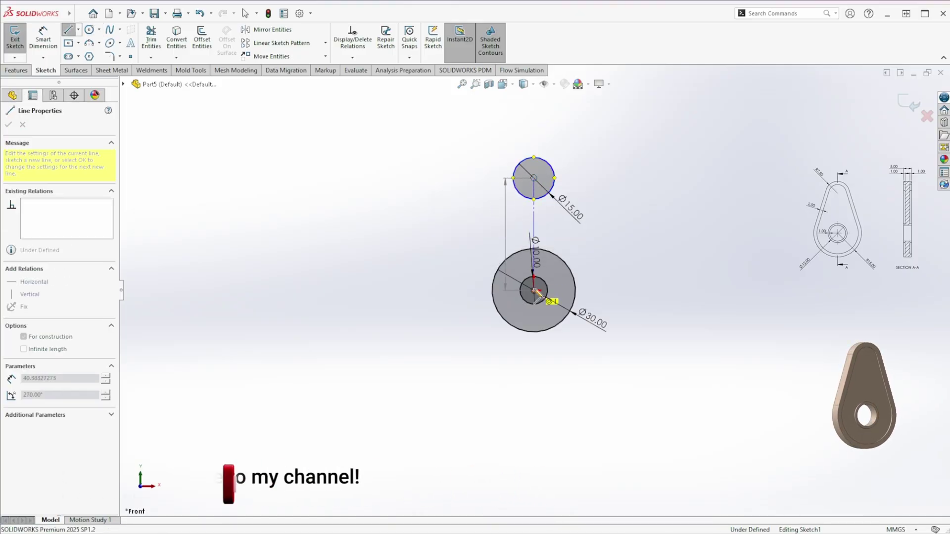
pyautogui.press('Escape')
pyautogui.click(533, 218)
pyautogui.click(568, 168)
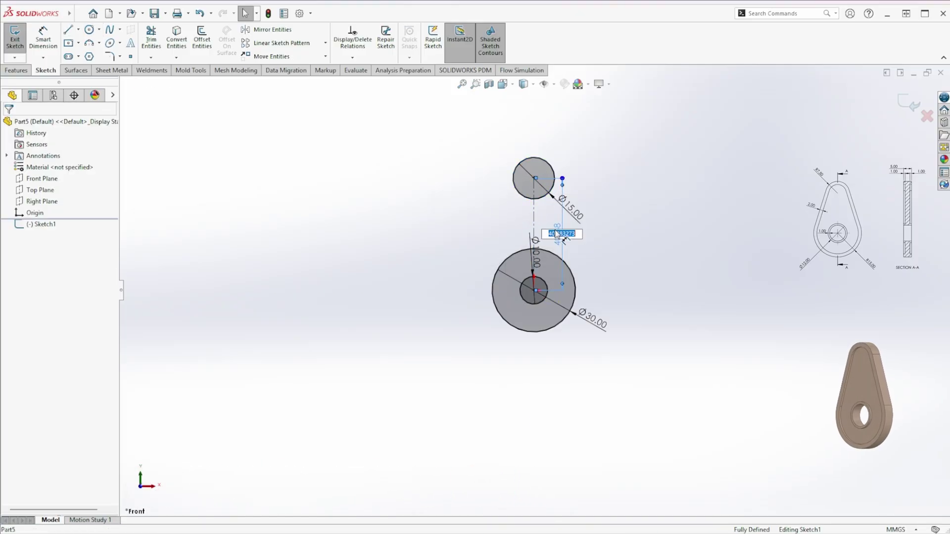
pyautogui.write('25')
pyautogui.press('Return')
pyautogui.click(474, 216)
# - Draw left and right lines joining the Ø15 circle to the Ø30 circle
pyautogui.press('s')
pyautogui.click(536, 230)
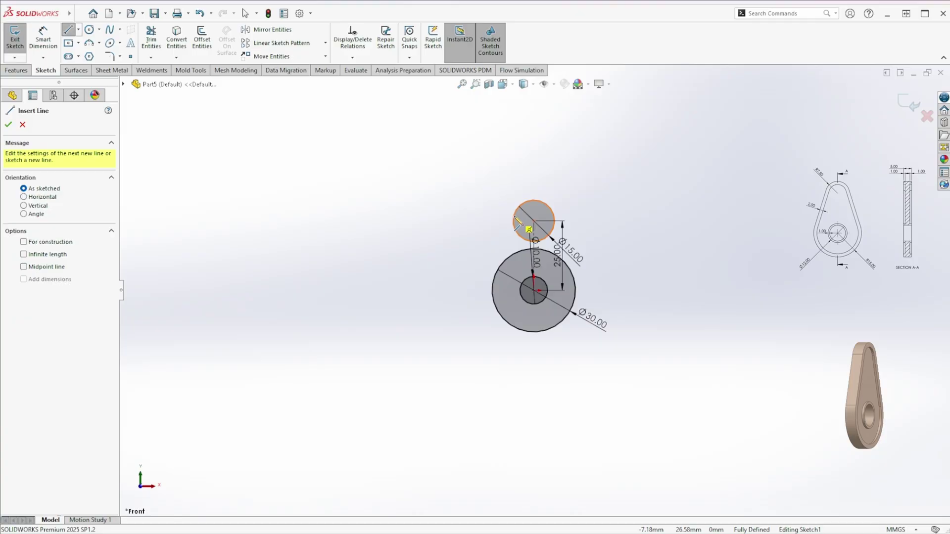
pyautogui.click(514, 212)
pyautogui.doubleClick(494, 277)
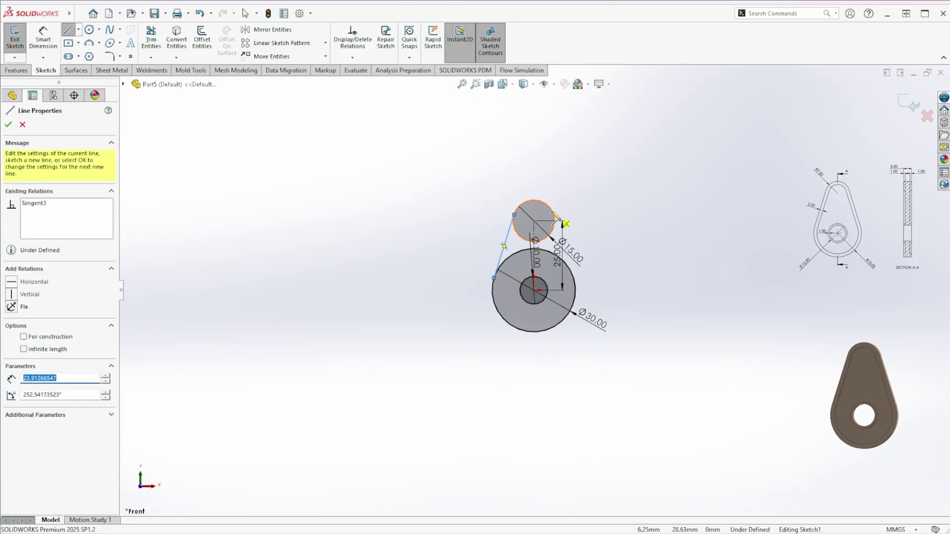
pyautogui.click(553, 215)
pyautogui.doubleClick(573, 278)
pyautogui.press('Escape')
# - Trim the inner arcs, make the left line tangent to the top arc, and exit the sketch
pyautogui.press('s')
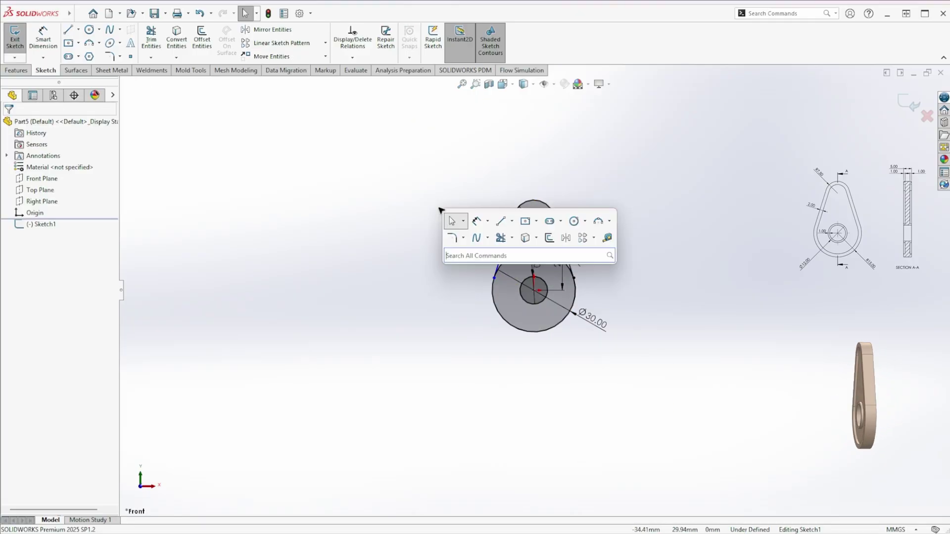
pyautogui.click(500, 238)
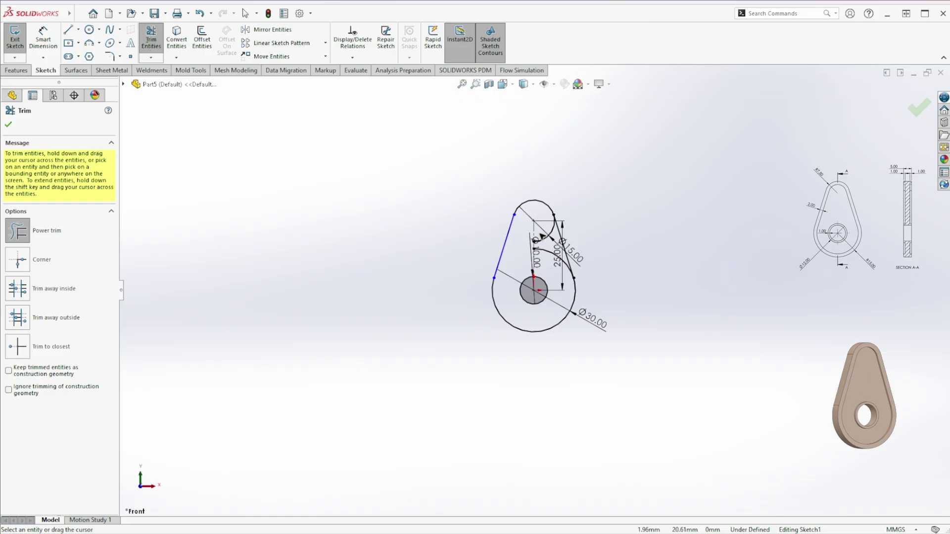
pyautogui.press('Escape')
pyautogui.click(509, 232)
pyautogui.keyDown('ctrl'); pyautogui.click(526, 202); pyautogui.keyUp('ctrl')
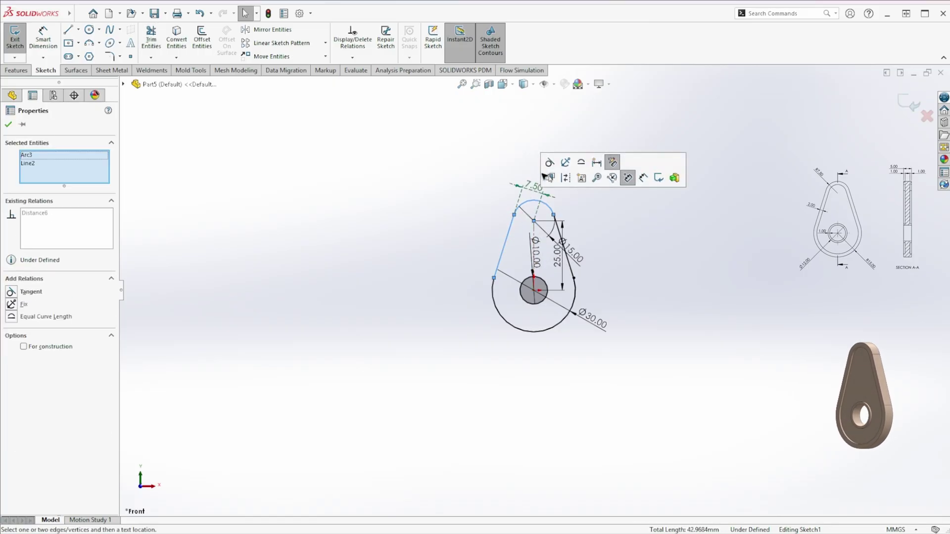
pyautogui.click(549, 162)
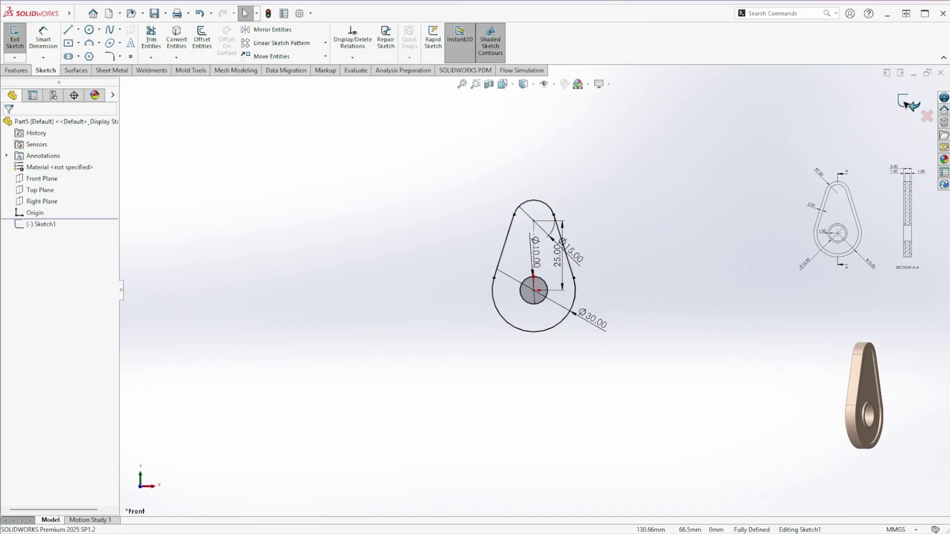
pyautogui.hotkey('ctrl', 'b')
pyautogui.hotkey('ctrl', '7')
# - Extrude the teardrop sketch Mid Plane to a 5 mm thickness as Boss-Extrude1
pyautogui.press('s')
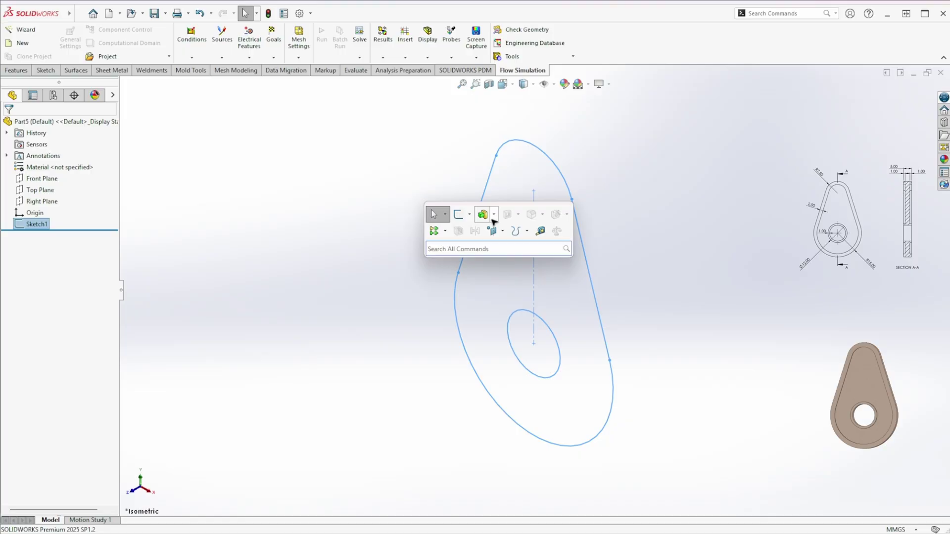
pyautogui.click(79, 186)
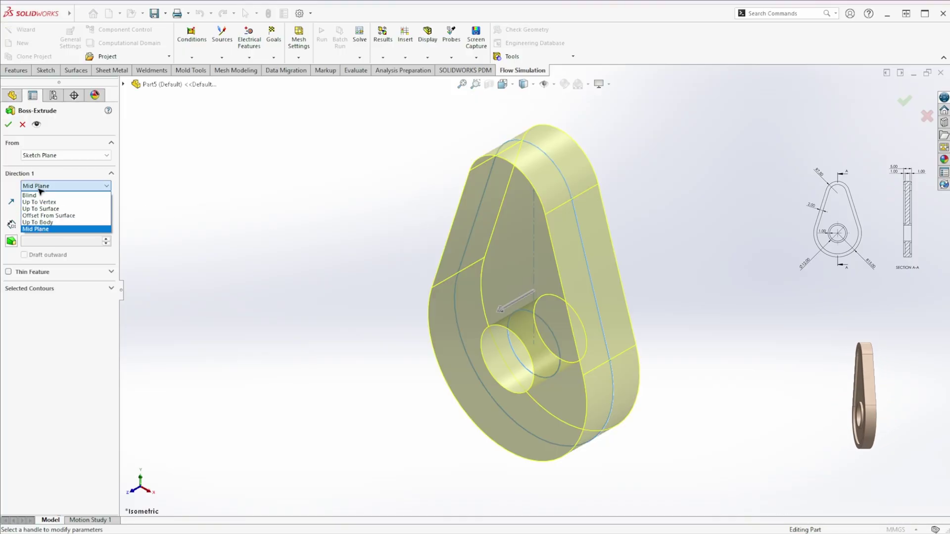
pyautogui.click(43, 227)
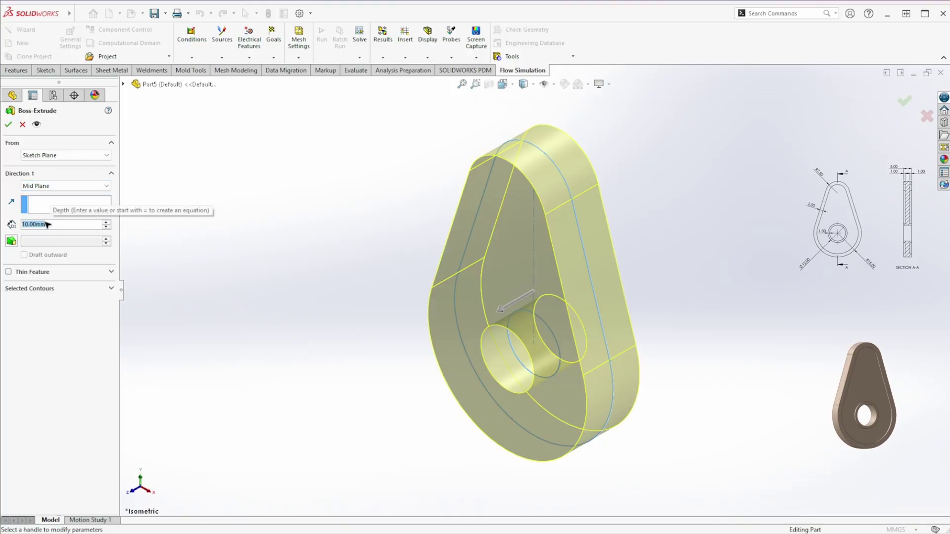
pyautogui.write('5')
pyautogui.press('Return')
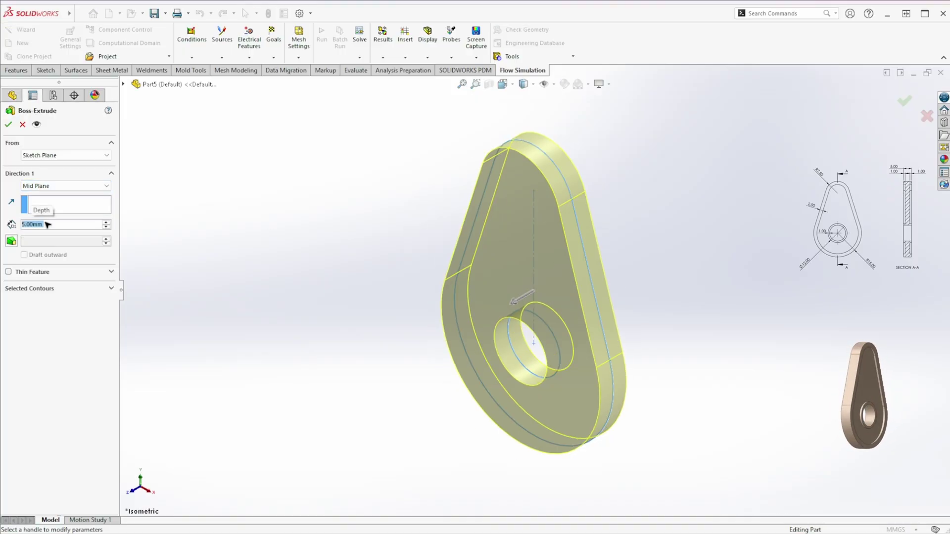
pyautogui.click(8, 124)
# - Start a sketch on the front face and offset its outline 2 mm inward
pyautogui.moveTo(475, 228); pyautogui.dragTo(528, 224, button='middle')
pyautogui.rightClick(528, 225)
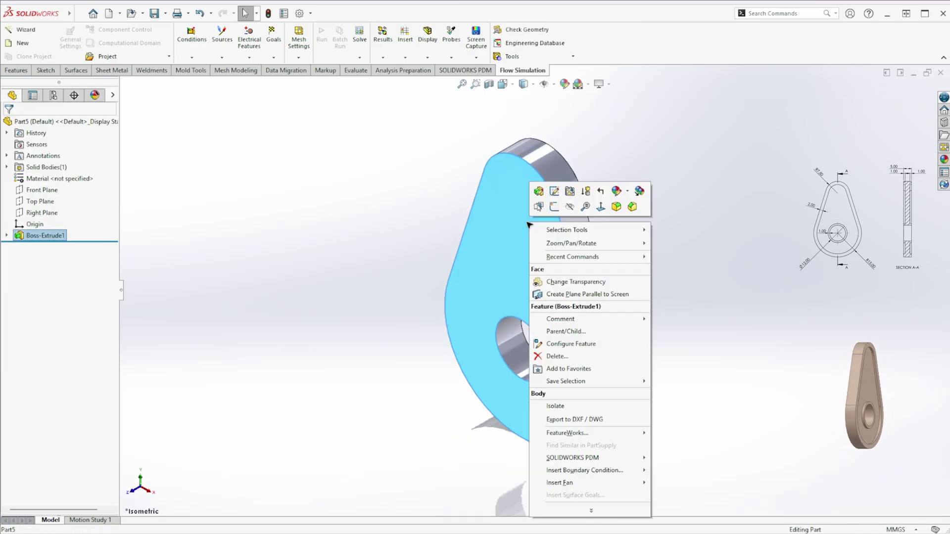
pyautogui.click(553, 207)
pyautogui.press('s')
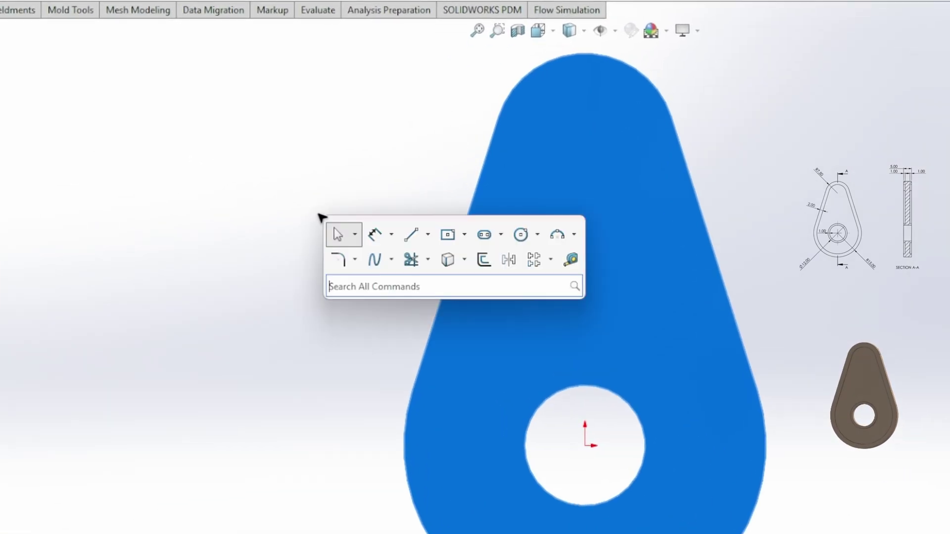
pyautogui.click(483, 260)
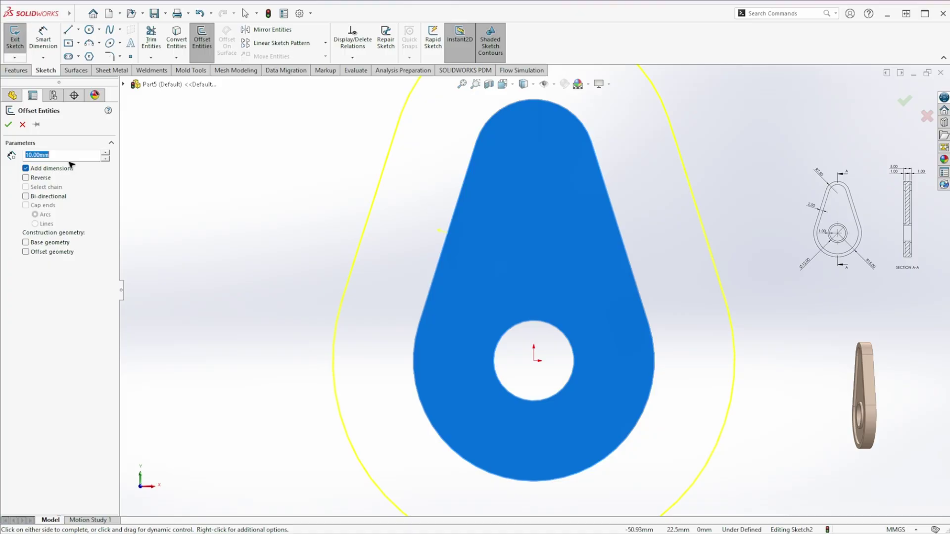
pyautogui.write('2')
pyautogui.press('Return')
pyautogui.click(547, 271)
# - Offset the bore circle 1 mm to form a ring, then exit the sketch
pyautogui.press('s')
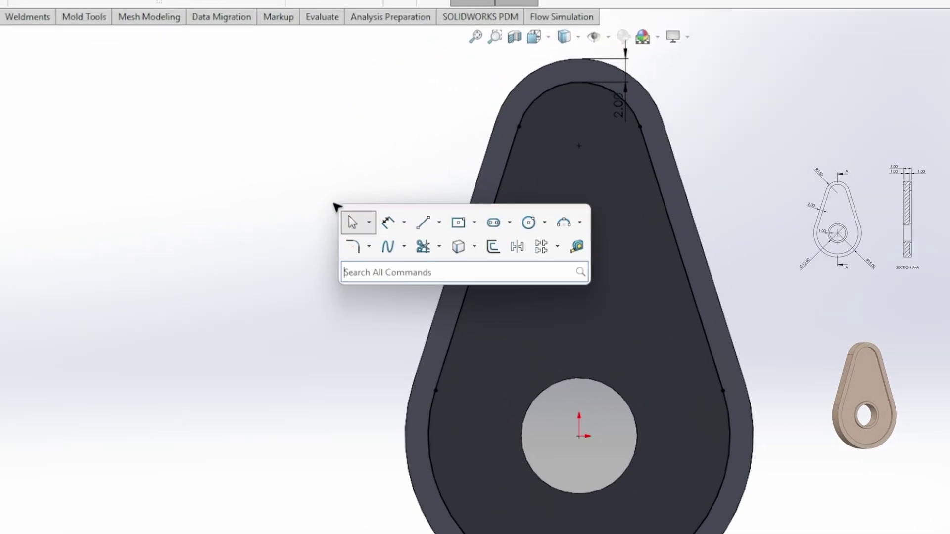
pyautogui.click(471, 233)
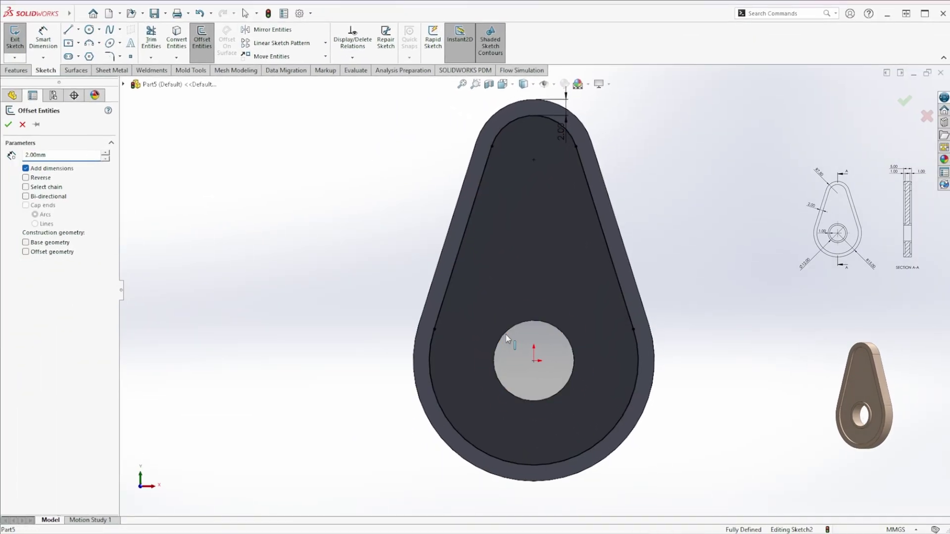
pyautogui.click(526, 439)
pyautogui.click(247, 254)
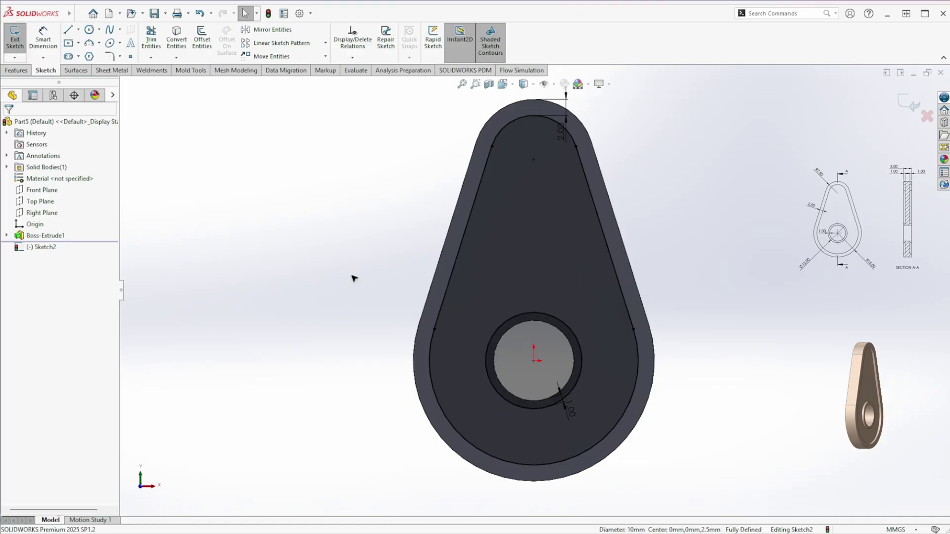
pyautogui.click(903, 107)
pyautogui.hotkey('ctrl', '7')
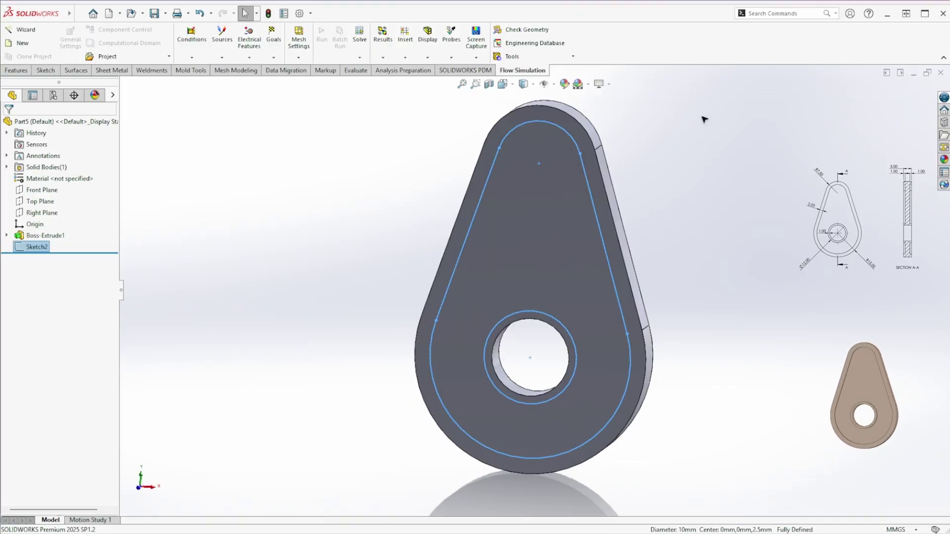
# - Extruded Cut the recess sketch to a 1 mm blind depth
pyautogui.press('s')
pyautogui.click(758, 135)
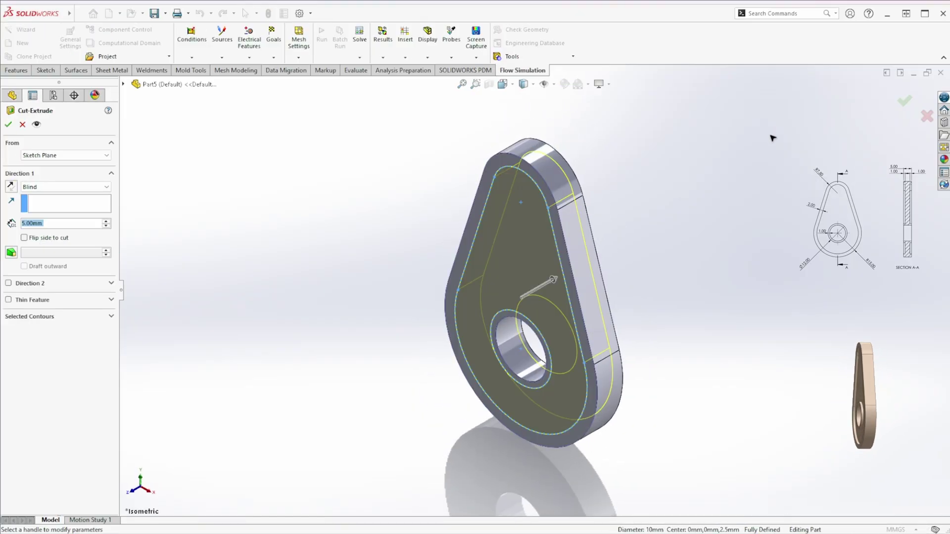
pyautogui.write('1')
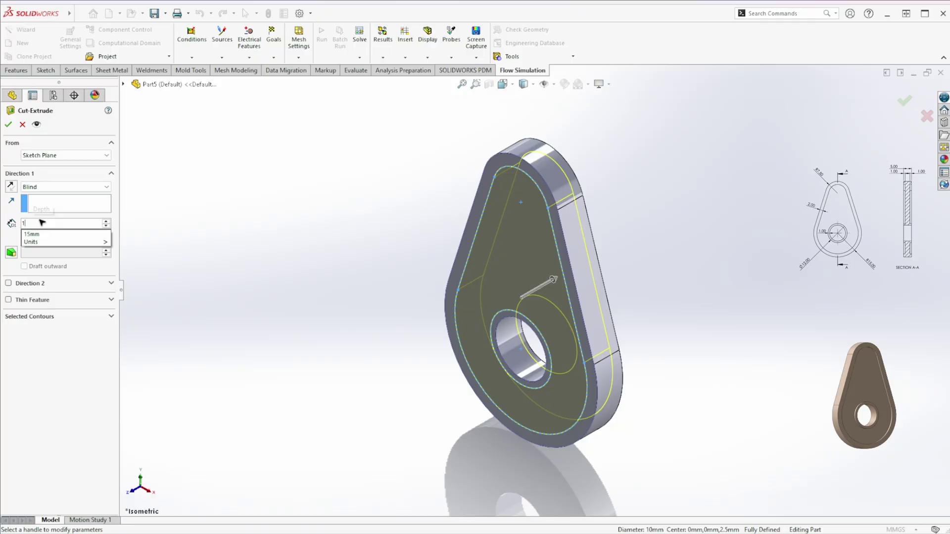
pyautogui.press('Return')
# - Confirm the 1 mm recess cut and mirror Cut-Extrude1 across the Front Plane
pyautogui.click(8, 124)
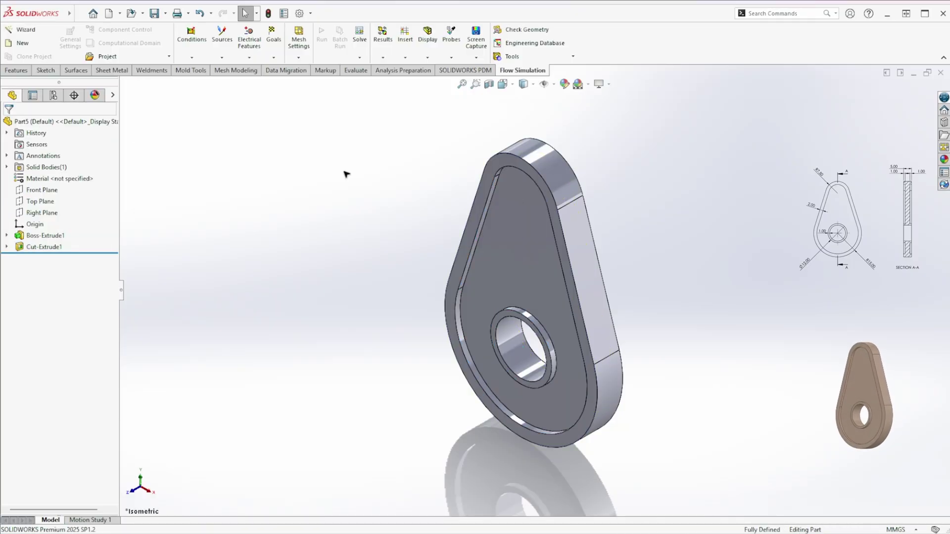
pyautogui.press('s')
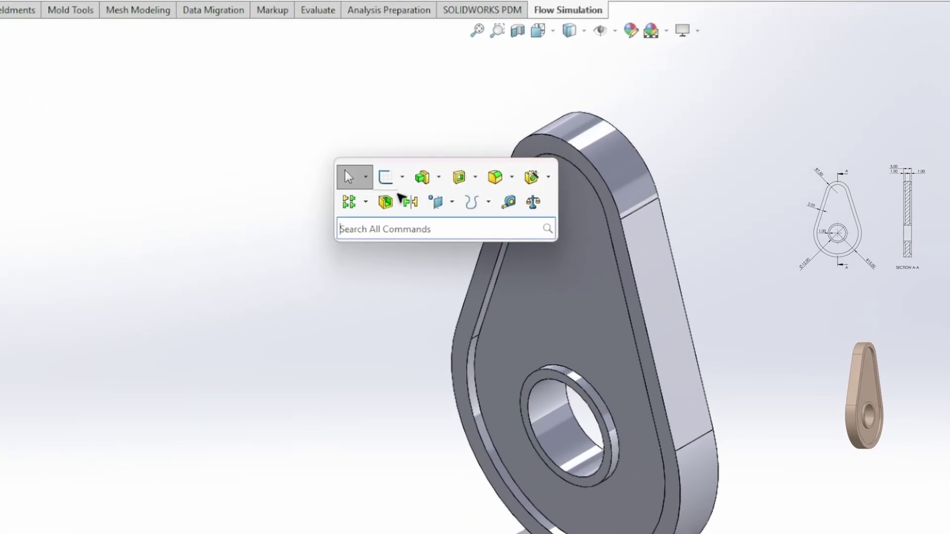
pyautogui.click(423, 201)
pyautogui.click(184, 30)
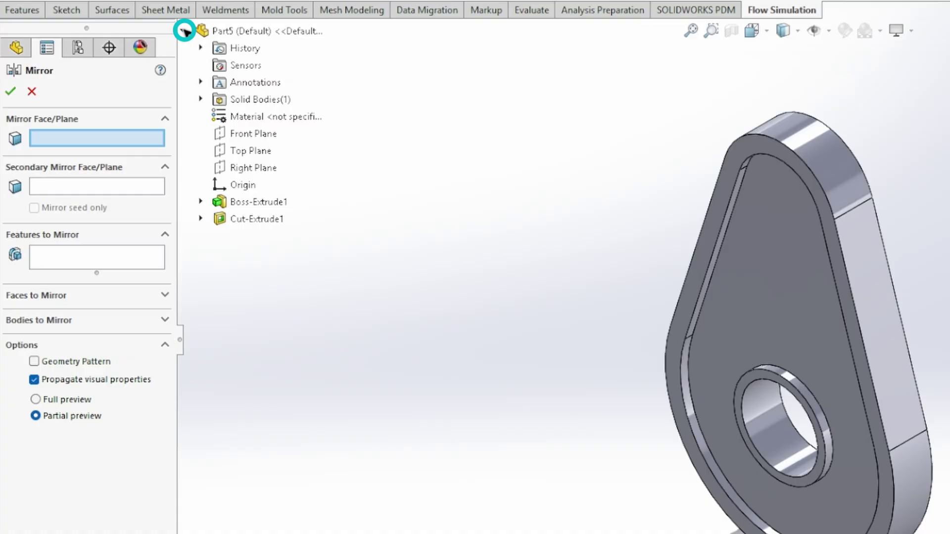
pyautogui.click(237, 134)
pyautogui.click(82, 255)
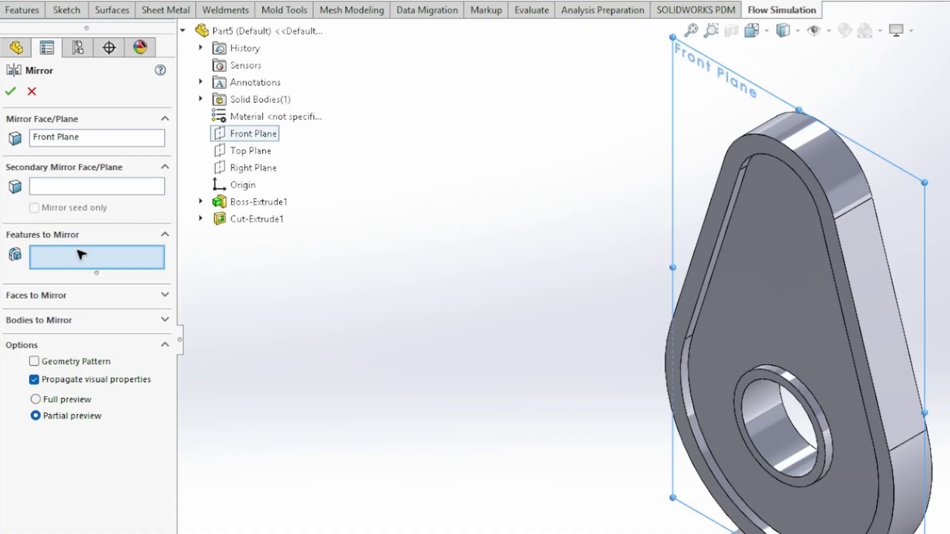
pyautogui.click(254, 221)
pyautogui.click(10, 92)
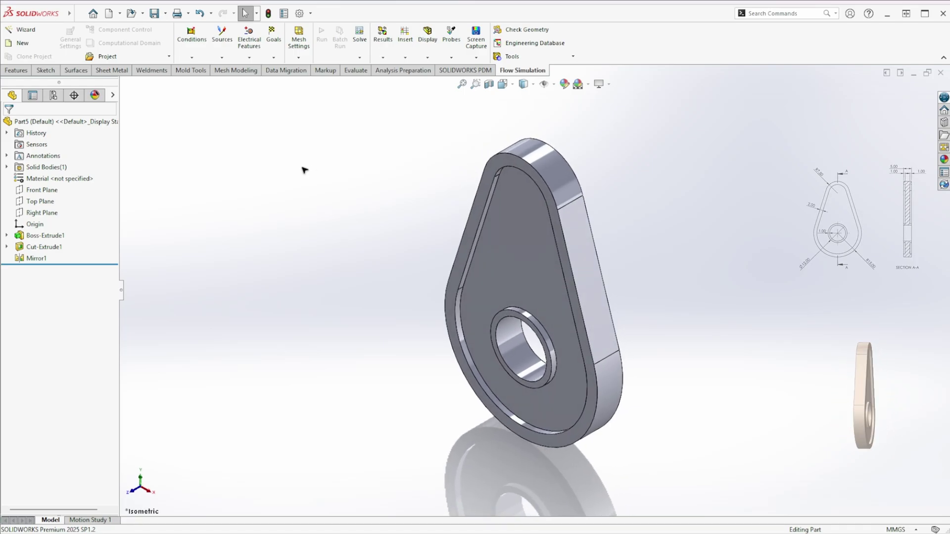
# - Apply the Painted > Sprayed black spray paint appearance to the whole cam
pyautogui.click(94, 95)
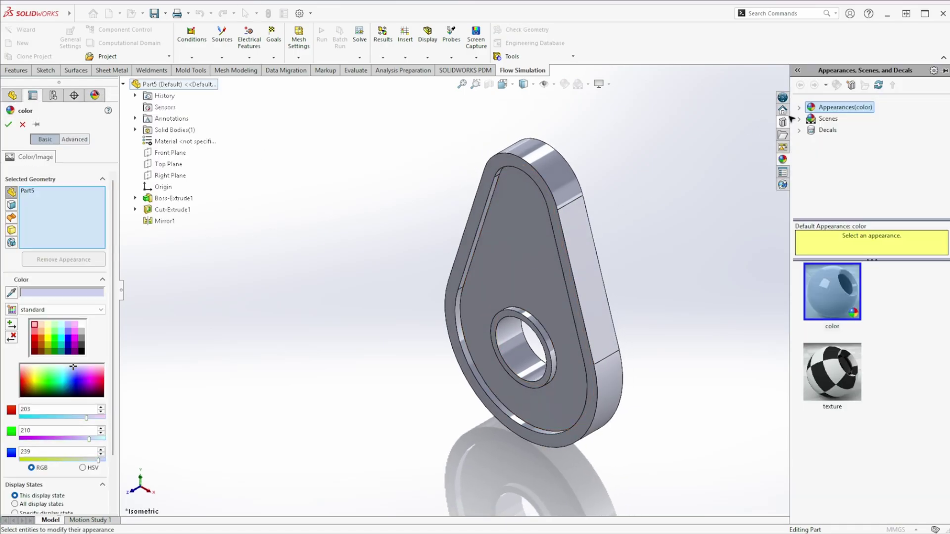
pyautogui.click(799, 107)
pyautogui.click(811, 142)
pyautogui.click(835, 167)
pyautogui.click(848, 361)
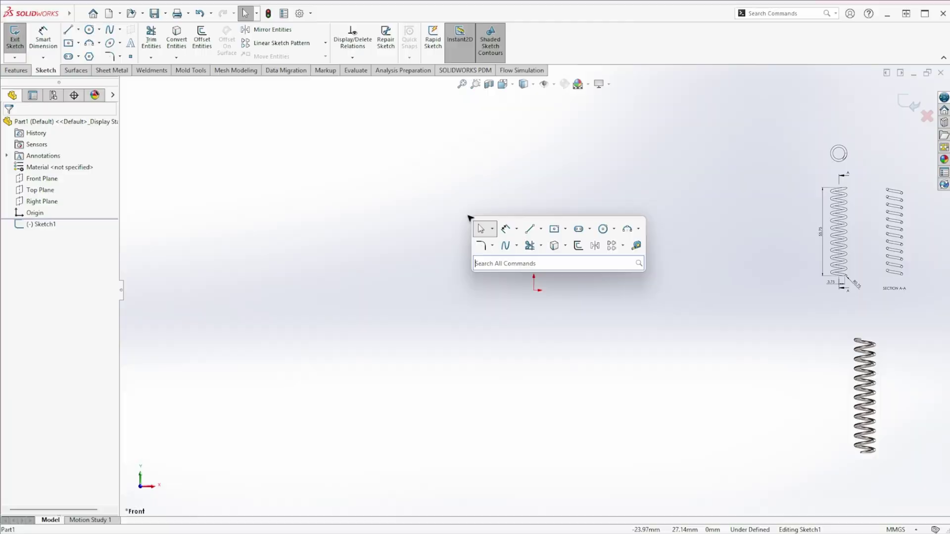
# - Start a Front Plane sketch with a 4.5 construction centerline from the origin
pyautogui.click(544, 228)
pyautogui.click(552, 257)
pyautogui.click(534, 291)
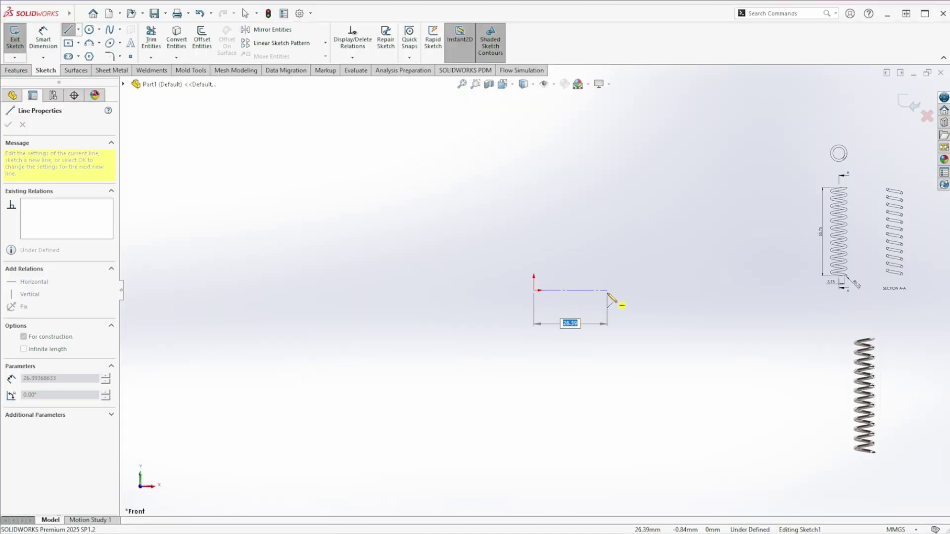
pyautogui.write('4.5')
pyautogui.press('Return')
pyautogui.press('Escape')
pyautogui.keyDown('shift'); pyautogui.moveTo(485, 271); pyautogui.dragTo(489, 215, button='middle'); pyautogui.keyUp('shift')
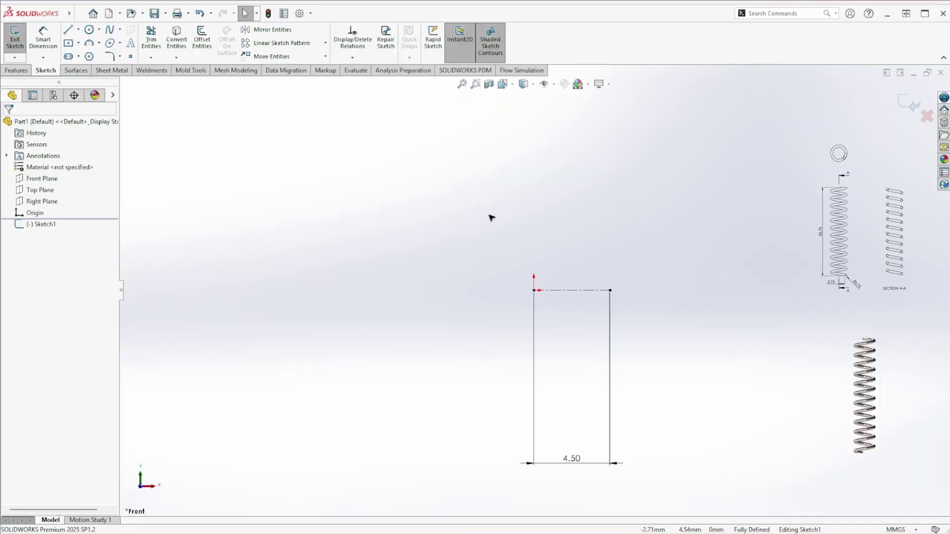
# - Draw a Ø1.5 circle at the centerline's end and close the sketch
pyautogui.press('s')
pyautogui.click(625, 227)
pyautogui.click(609, 290)
pyautogui.write('1.5')
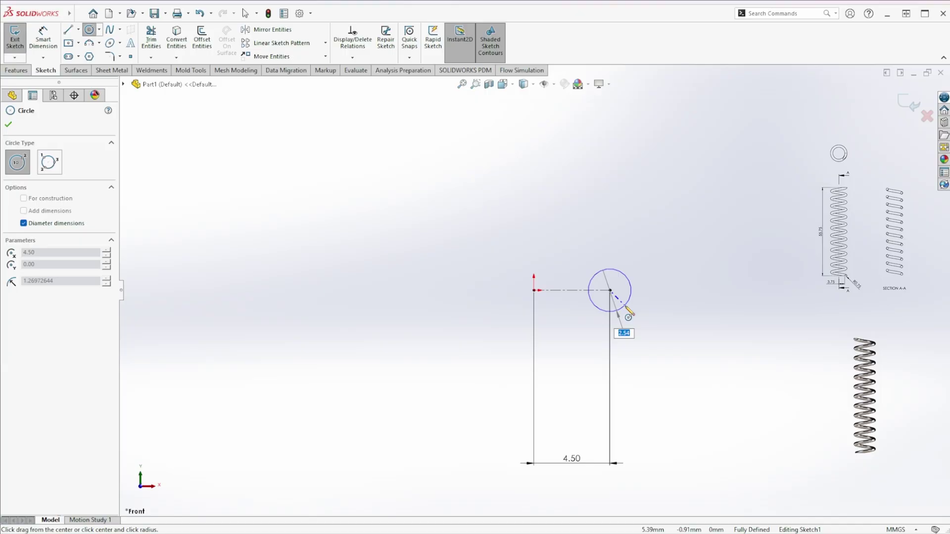
pyautogui.press('Return')
pyautogui.click(909, 102)
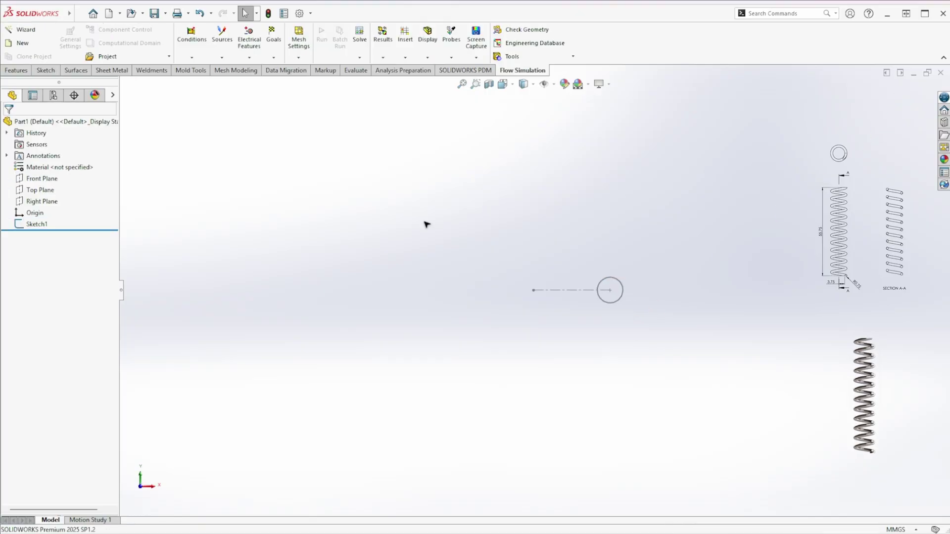
pyautogui.hotkey('ctrl', '7')
# - Sketch a 55.75 vertical line up from the origin on the Front Plane as Sketch2
pyautogui.rightClick(35, 180)
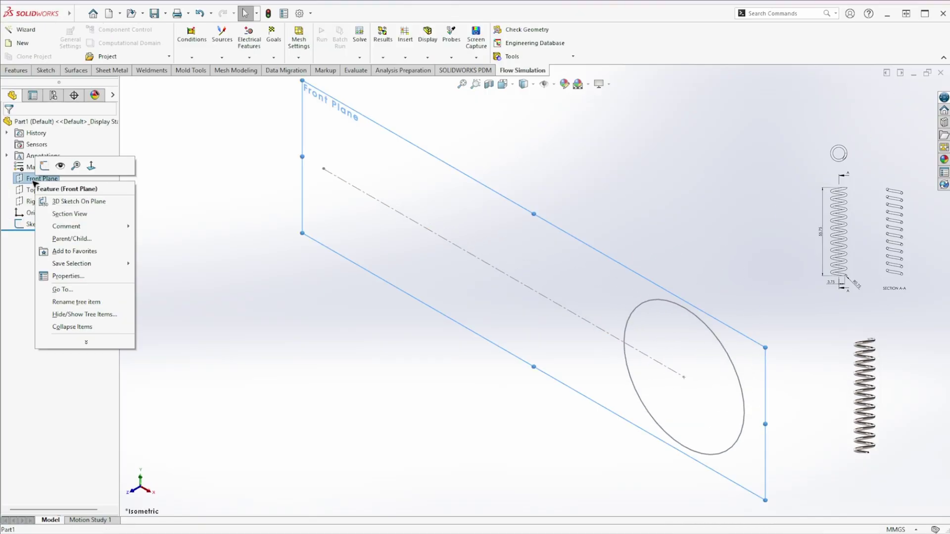
pyautogui.click(44, 167)
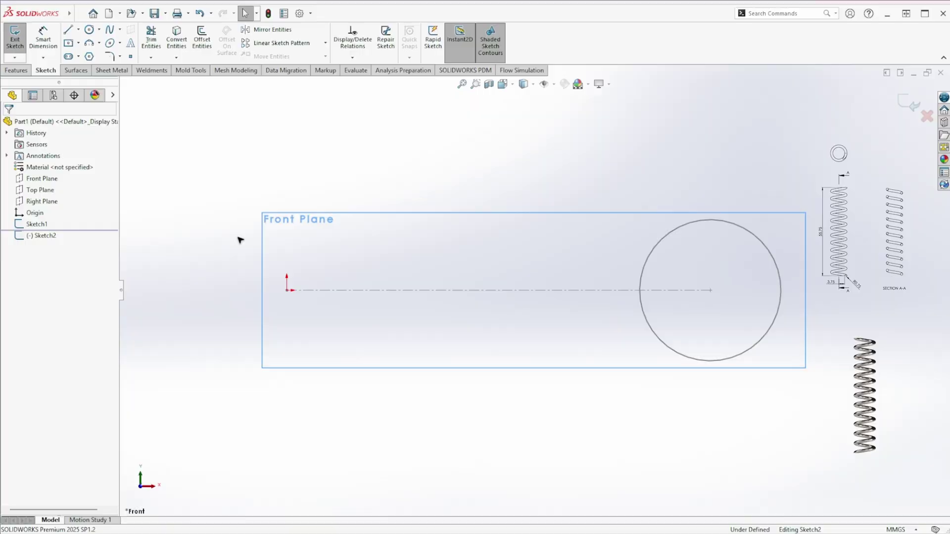
pyautogui.scroll(2, 236, 279)
pyautogui.press('s')
pyautogui.click(252, 321)
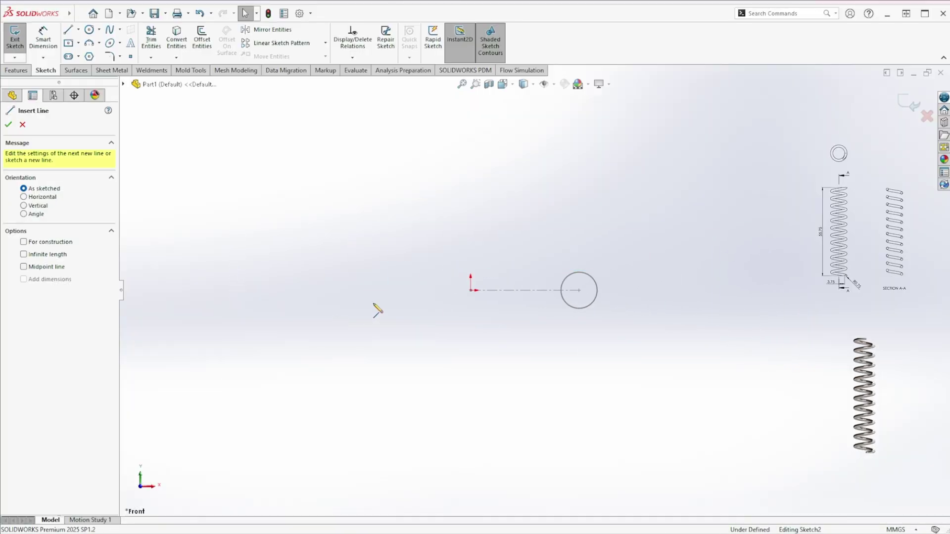
pyautogui.moveTo(471, 291); pyautogui.dragTo(471, 227)
pyautogui.write('55.75')
pyautogui.press('Return')
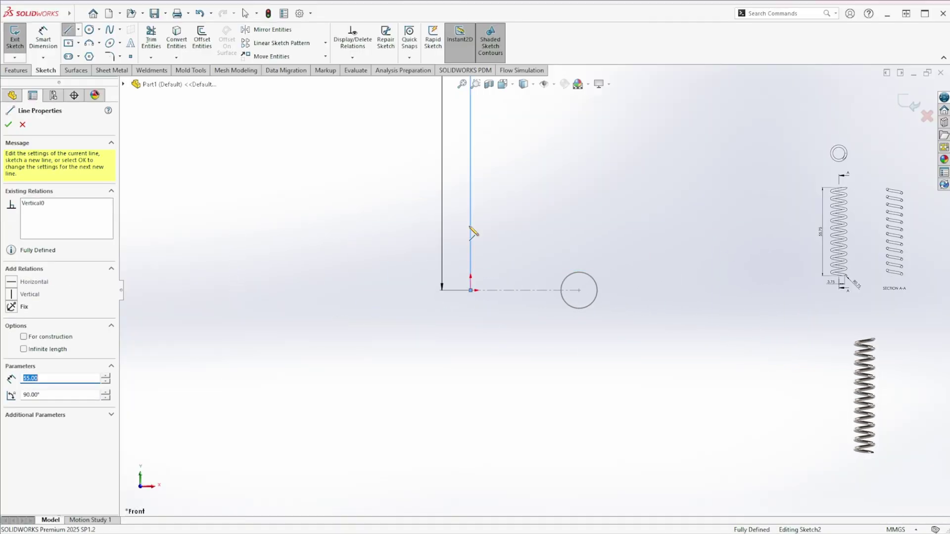
pyautogui.press('Escape')
pyautogui.click(908, 103)
# - Start a Swept Boss with the small circle as profile and the vertical line as path
pyautogui.press('f')
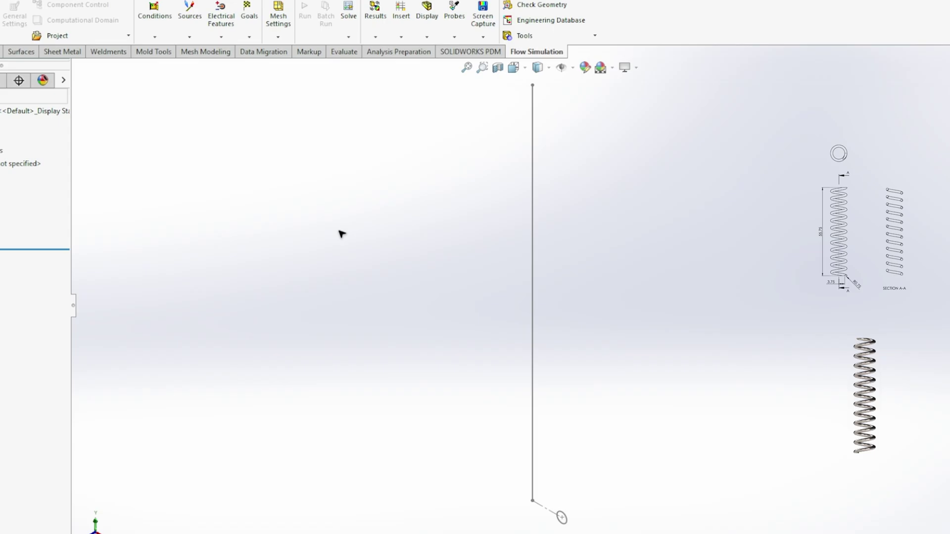
pyautogui.press('s')
pyautogui.click(425, 239)
pyautogui.click(419, 321)
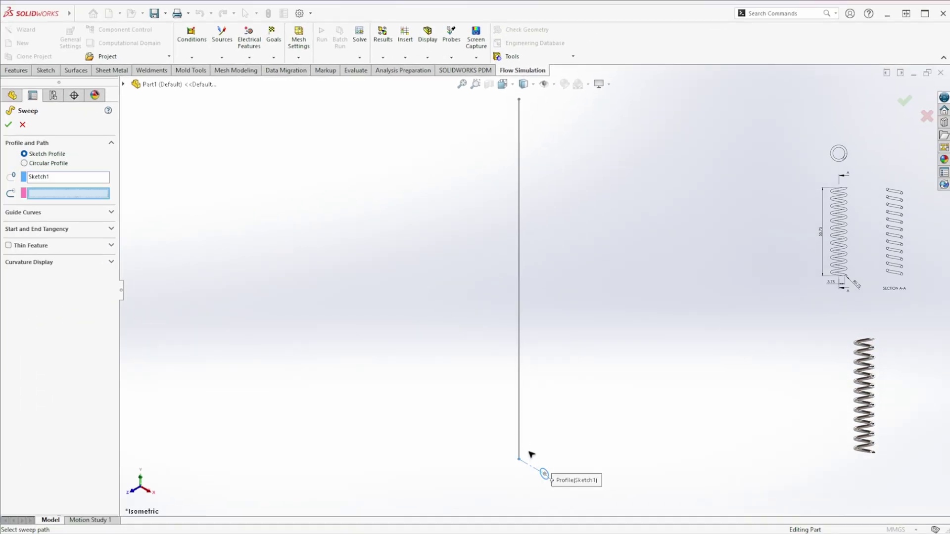
pyautogui.click(519, 366)
# - Set the profile twist to 12 revolutions and accept the sweep as the coil spring
pyautogui.click(27, 228)
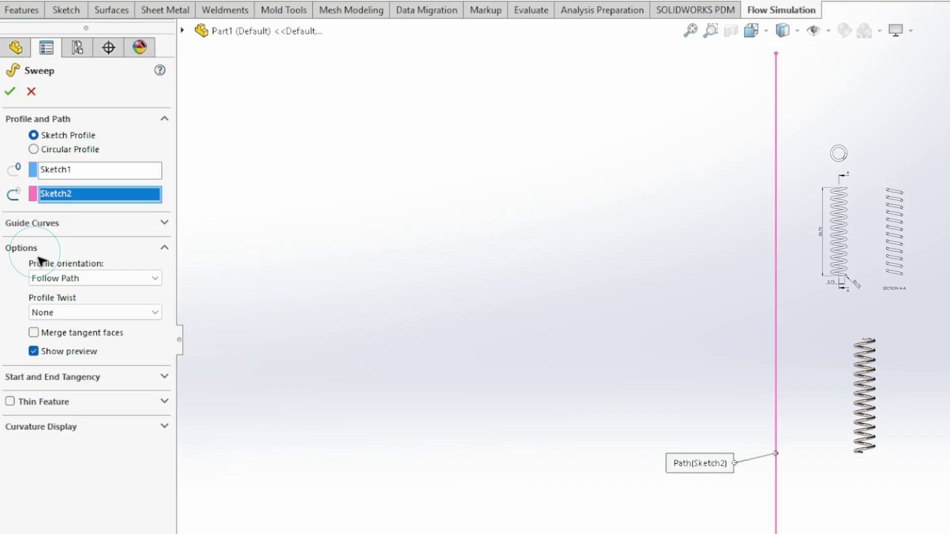
pyautogui.click(44, 273)
pyautogui.click(67, 332)
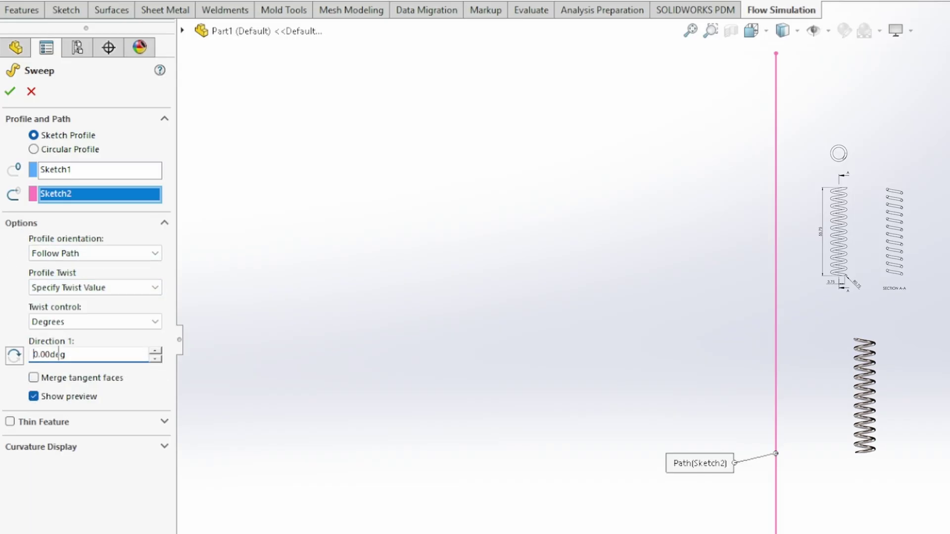
pyautogui.click(58, 323)
pyautogui.click(58, 354)
pyautogui.doubleClick(58, 354)
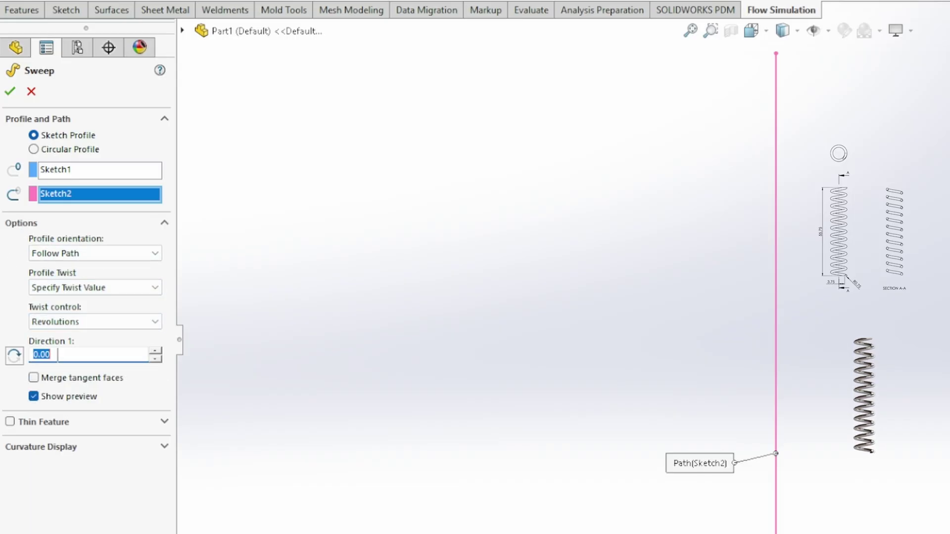
pyautogui.write('12')
pyautogui.press('Return')
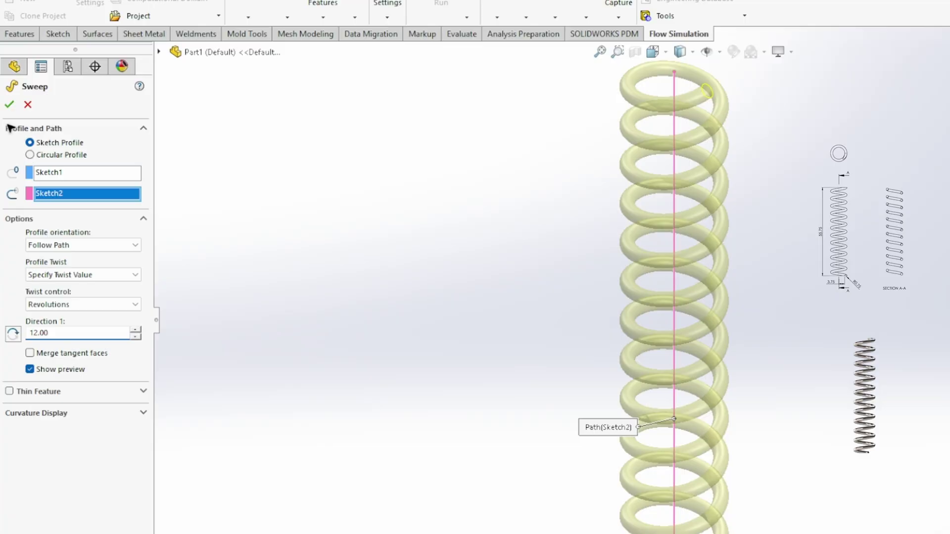
pyautogui.click(10, 91)
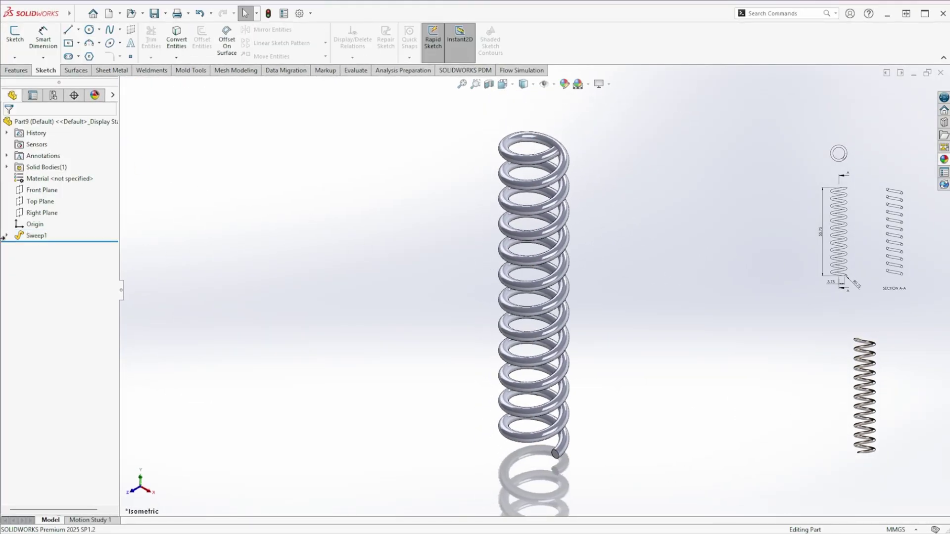
# - Create Plane1 parallel to the Top Plane through Sketch2's top point
pyautogui.click(6, 236)
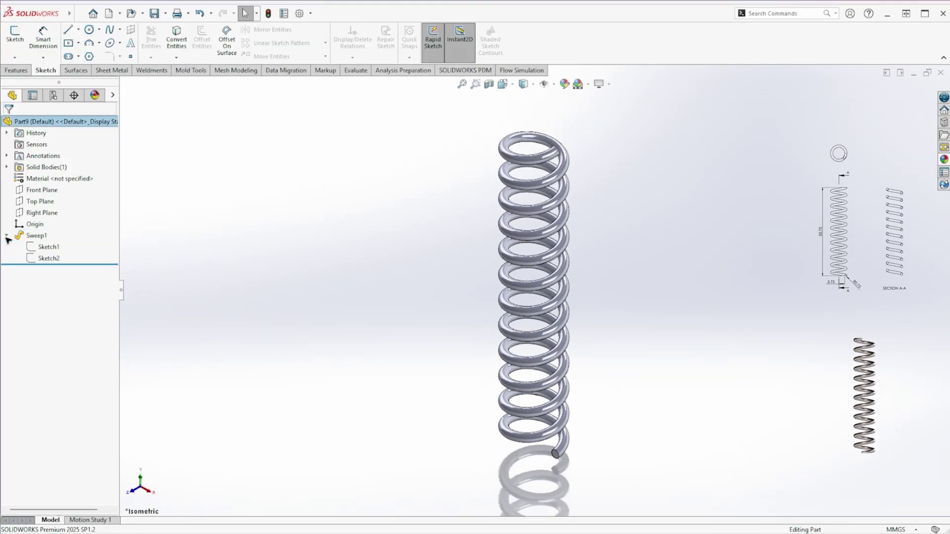
pyautogui.click(36, 258)
pyautogui.press('s')
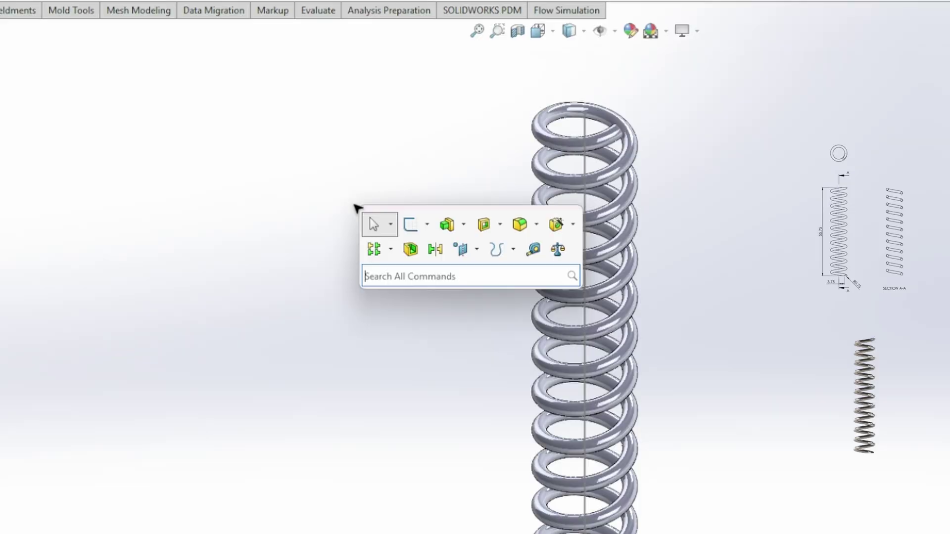
pyautogui.click(476, 249)
pyautogui.click(475, 272)
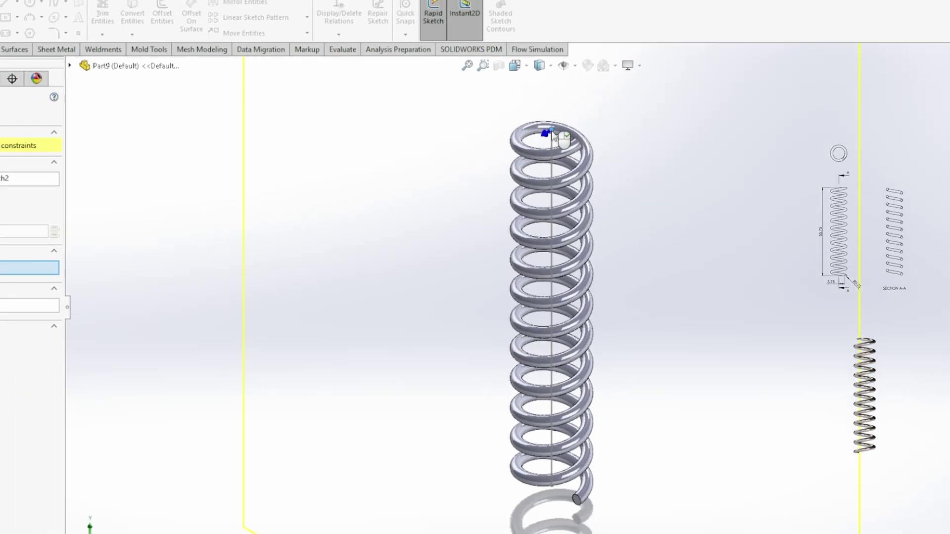
pyautogui.click(70, 66)
pyautogui.click(167, 164)
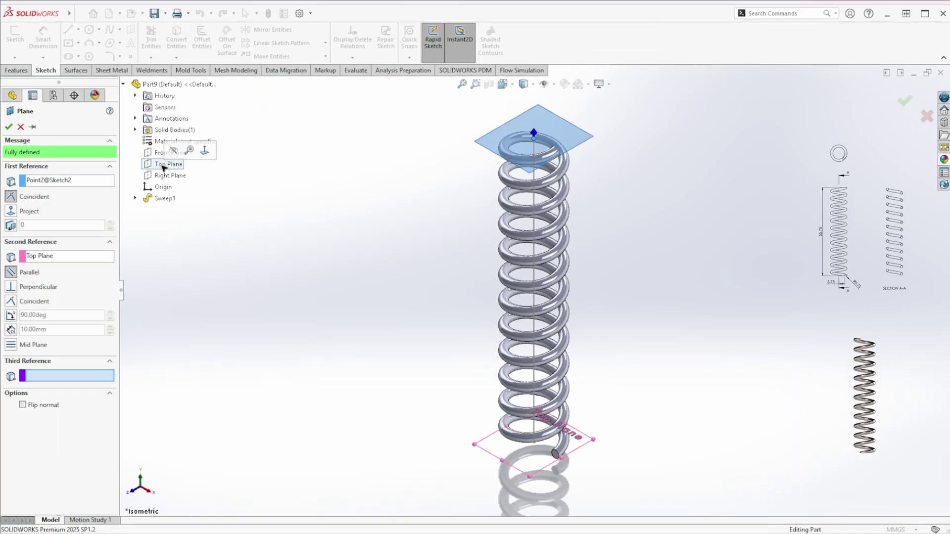
pyautogui.click(12, 127)
# - Create Plane2 parallel to Plane1 at the spring's bottom point
pyautogui.press('s')
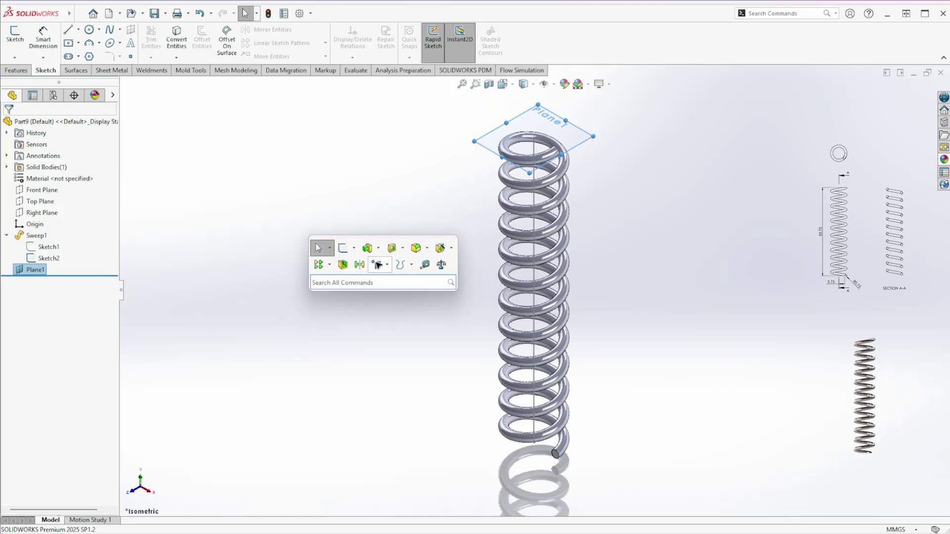
pyautogui.click(377, 265)
pyautogui.click(390, 278)
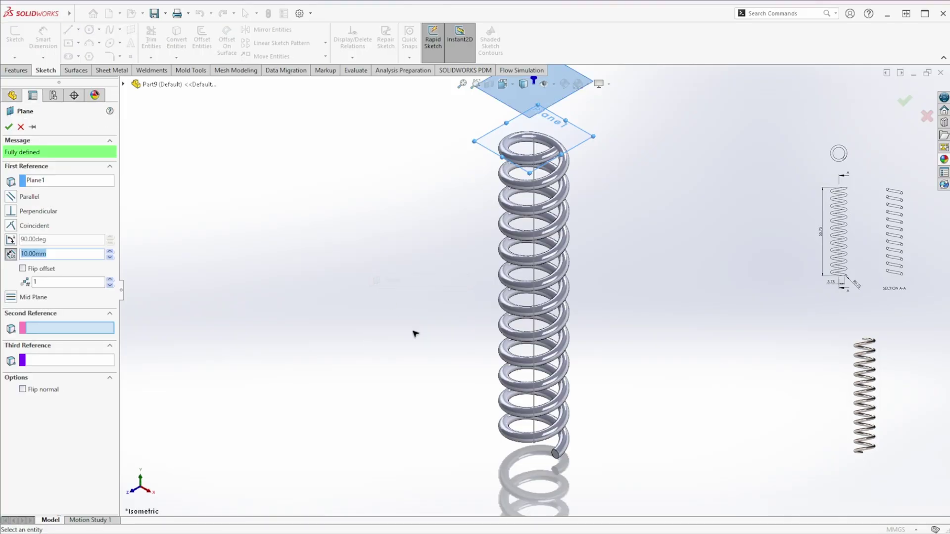
pyautogui.click(533, 443)
pyautogui.click(9, 126)
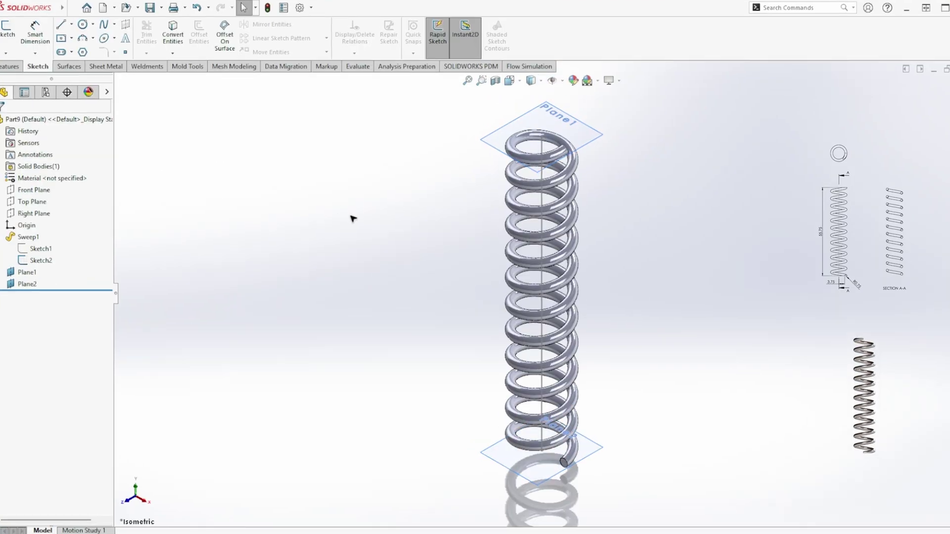
pyautogui.write('scut')
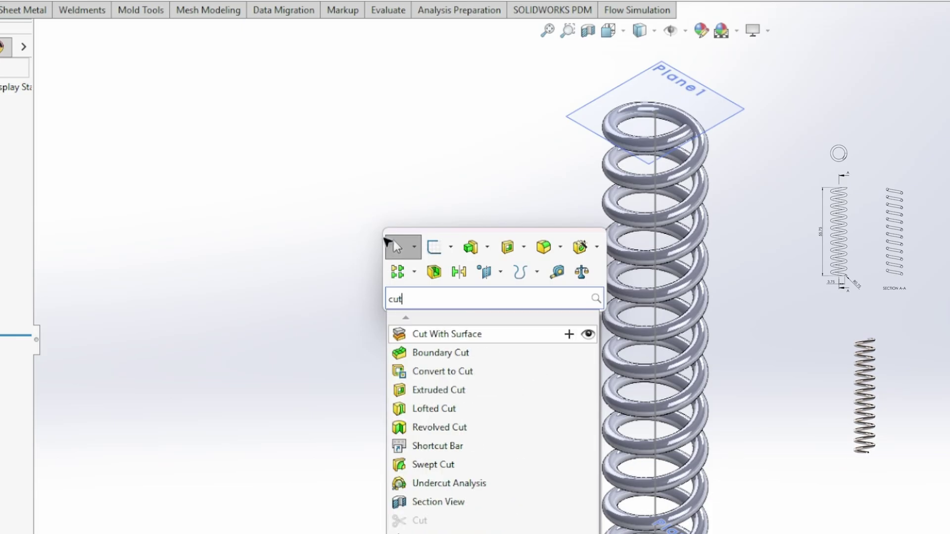
# - Trim both spring ends flat with Cut With Surface using Plane1 and Plane2
pyautogui.click(455, 334)
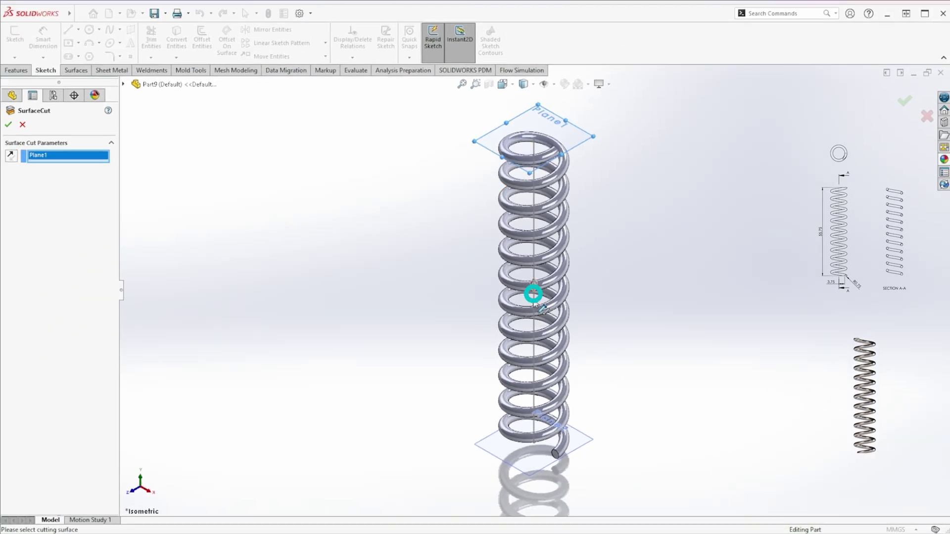
pyautogui.click(11, 124)
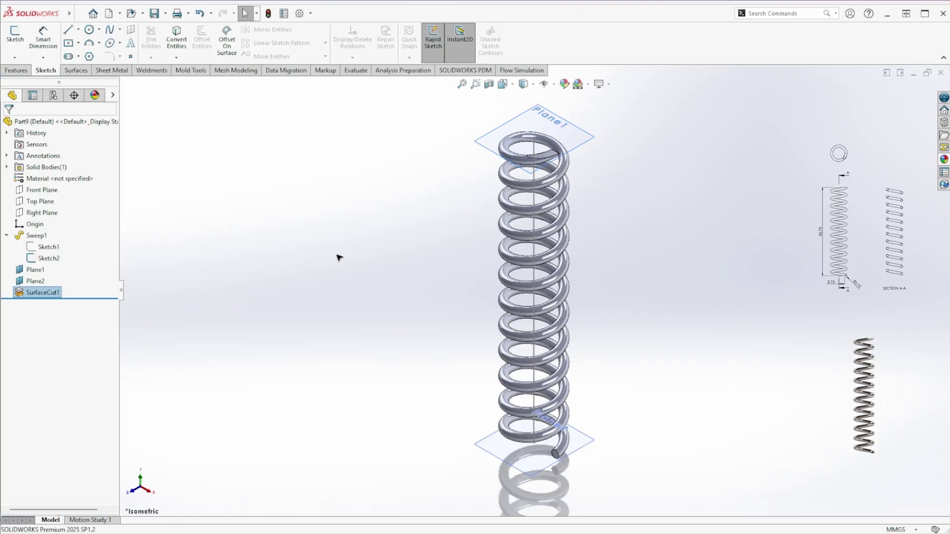
pyautogui.write('scut')
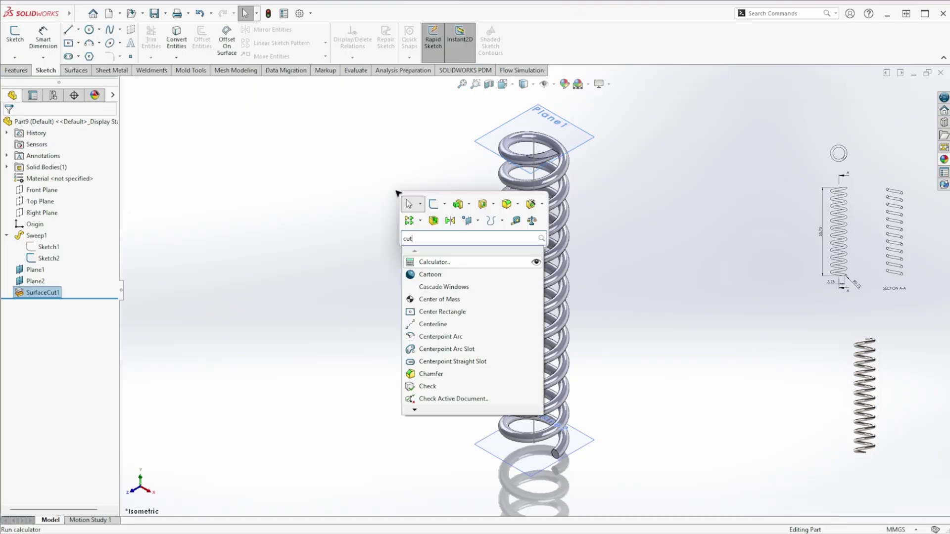
pyautogui.click(450, 266)
pyautogui.click(494, 449)
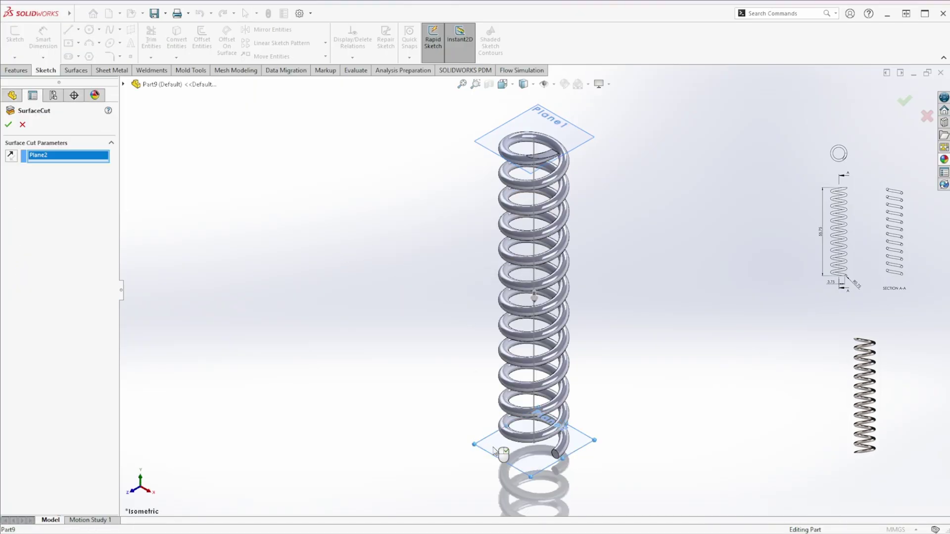
pyautogui.click(8, 125)
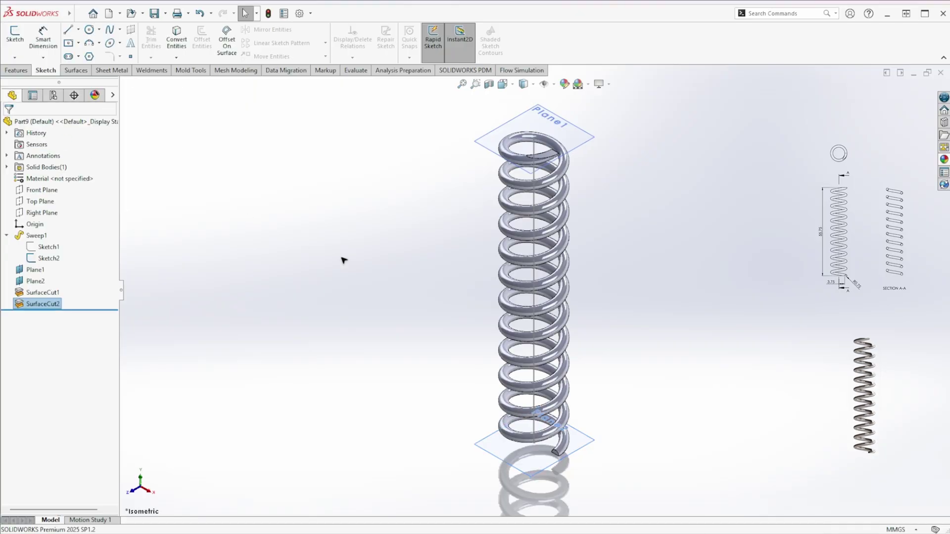
# - Hide Sketch2, Plane1 and Plane2
pyautogui.moveTo(31, 264); pyautogui.dragTo(31, 264)
pyautogui.rightClick(31, 265)
pyautogui.click(248, 239)
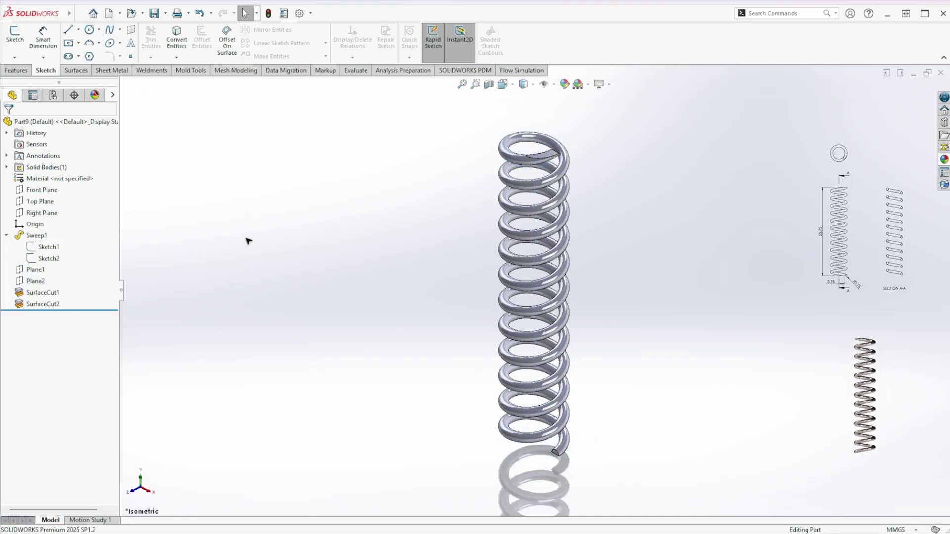
# - Add a new appearance to the spring and browse the Steel library
pyautogui.click(94, 95)
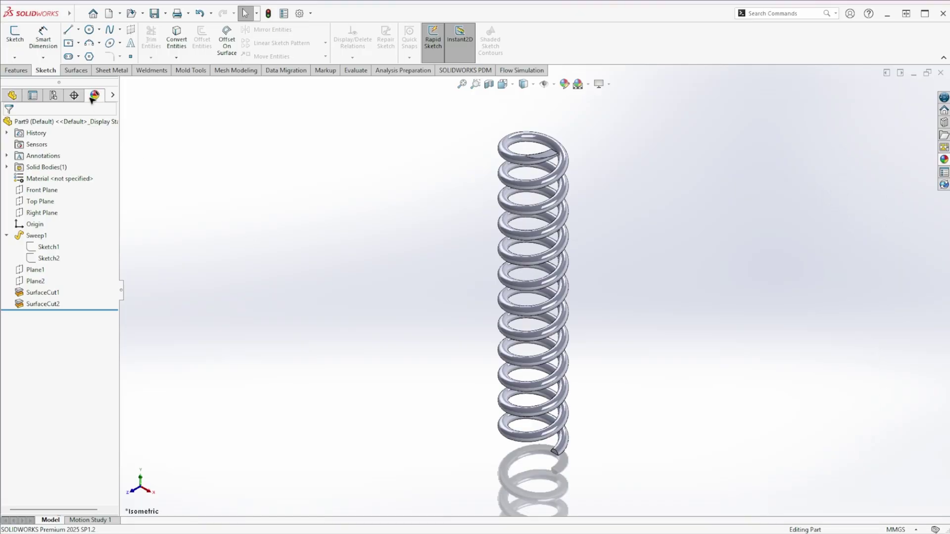
pyautogui.rightClick(42, 251)
pyautogui.click(52, 260)
pyautogui.click(848, 142)
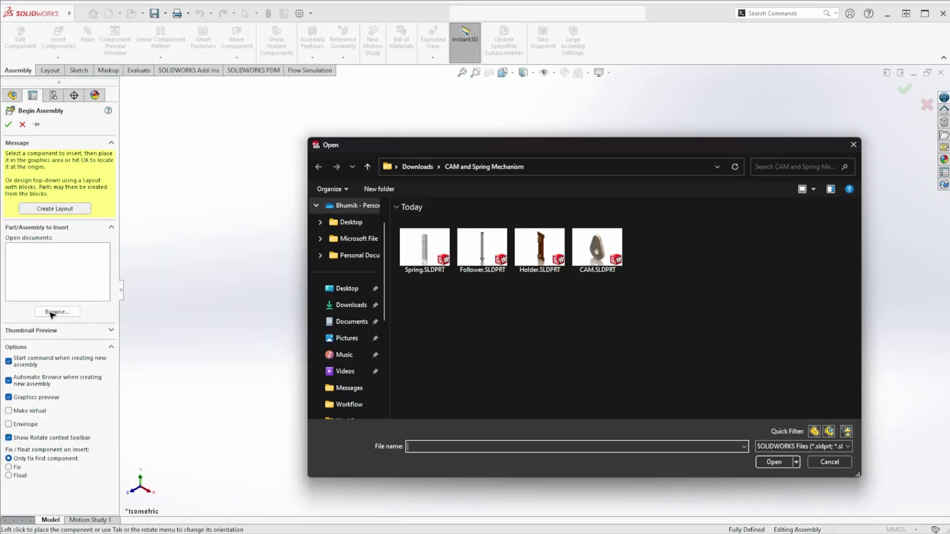
# - Place the Holder part fixed at the assembly origin
pyautogui.doubleClick(540, 244)
pyautogui.click(9, 124)
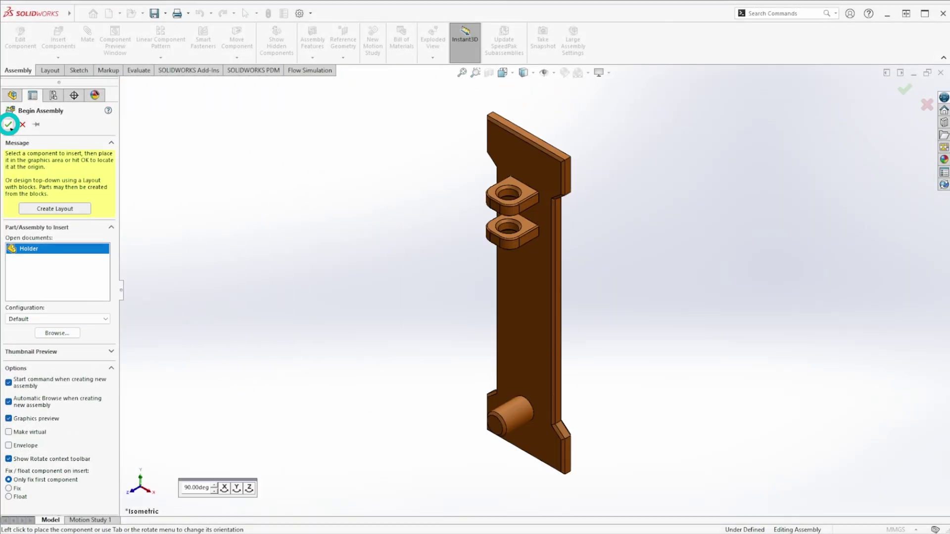
pyautogui.click(226, 190)
# - Insert the Spring, Follower and CAM parts, placing the CAM and Follower beside the Holder
pyautogui.click(58, 39)
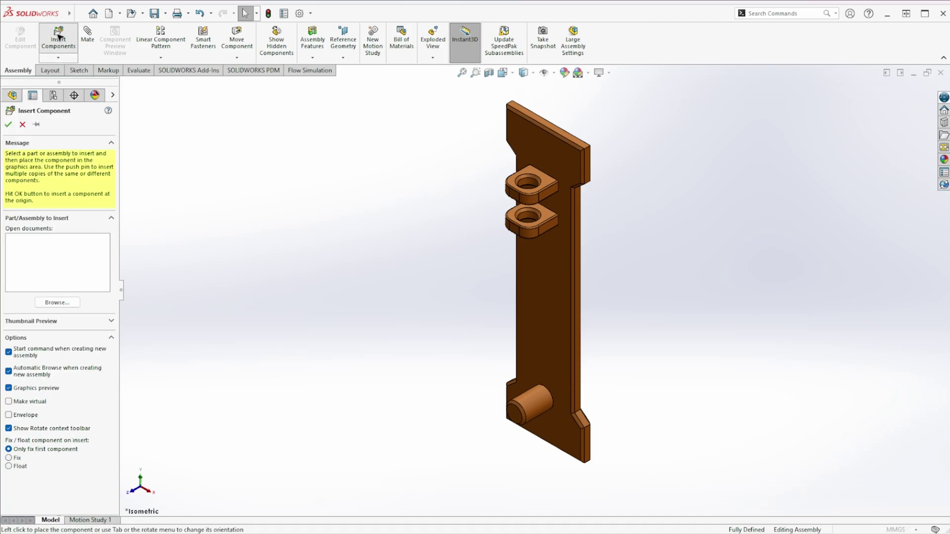
pyautogui.click(424, 247)
pyautogui.keyDown('ctrl'); pyautogui.click(471, 267); pyautogui.keyUp('ctrl')
pyautogui.keyDown('ctrl'); pyautogui.click(589, 264); pyautogui.keyUp('ctrl')
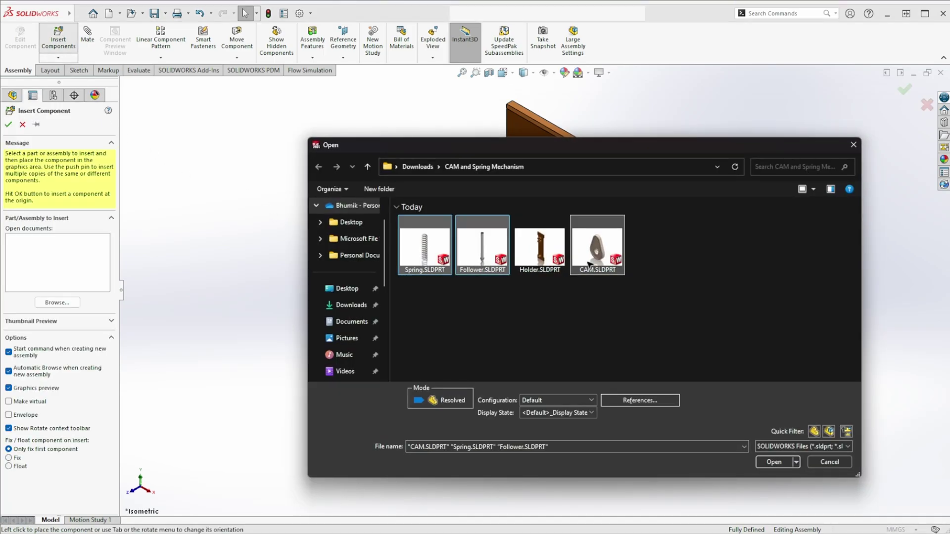
pyautogui.click(774, 462)
pyautogui.click(193, 186)
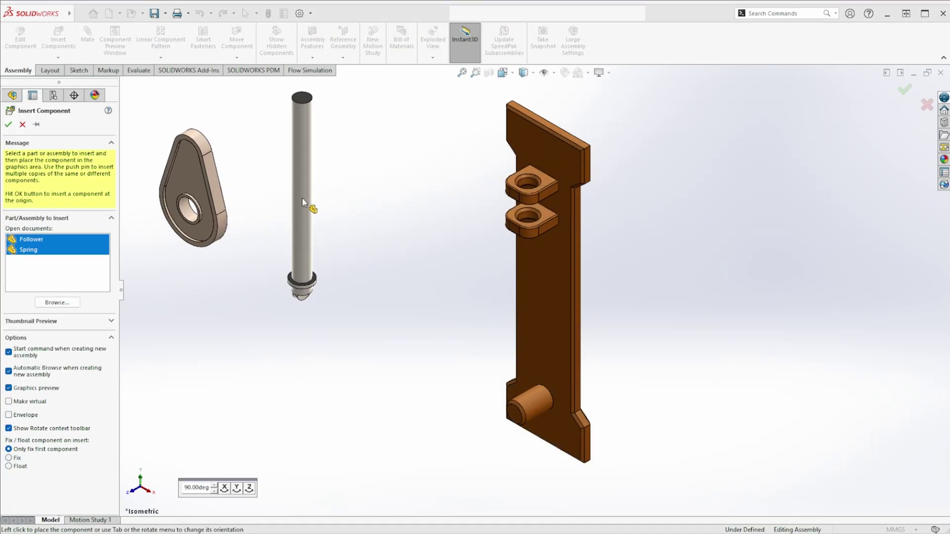
pyautogui.click(339, 199)
# - Place the Spring, then mate the Follower pin concentric with the Holder's guide hole
pyautogui.click(390, 205)
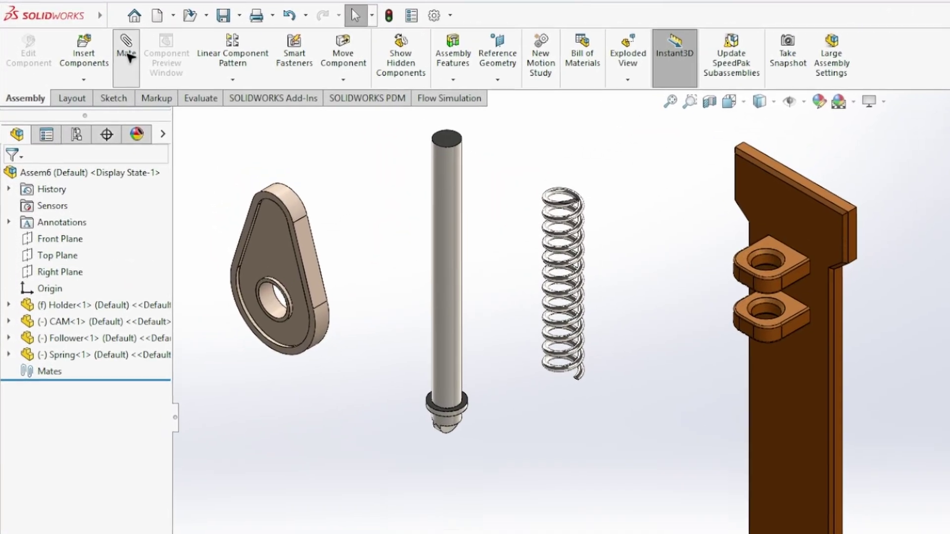
pyautogui.click(87, 34)
pyautogui.click(307, 136)
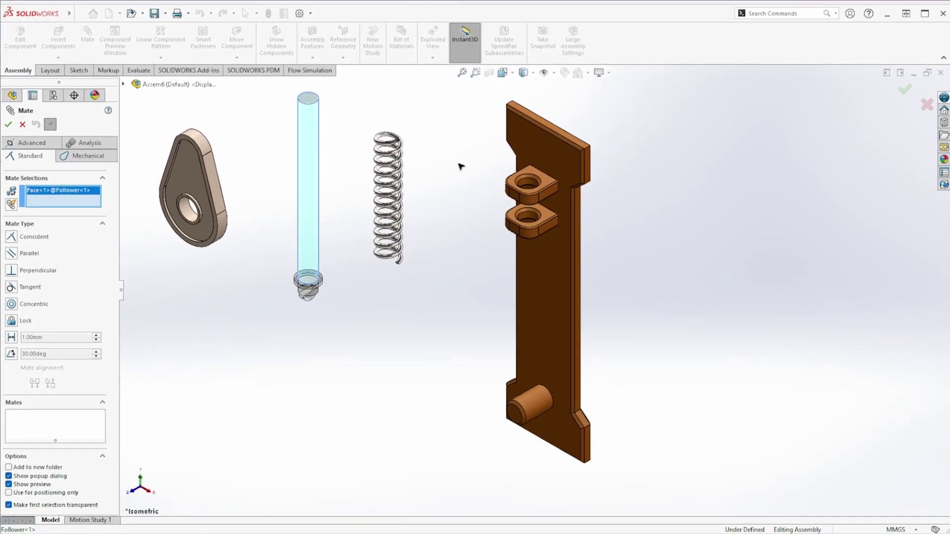
pyautogui.click(529, 189)
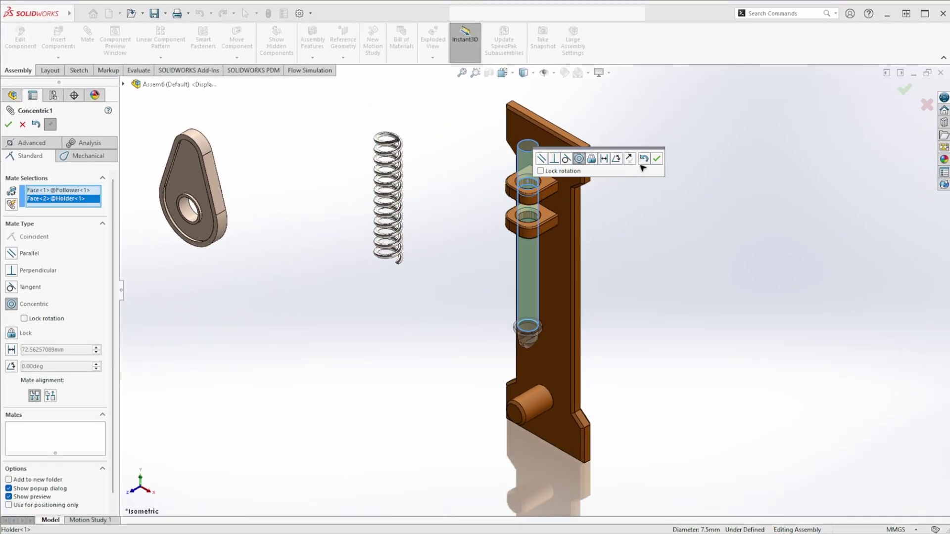
pyautogui.click(656, 158)
# - Mate the CAM's hole concentric with the Holder's boss
pyautogui.click(190, 215)
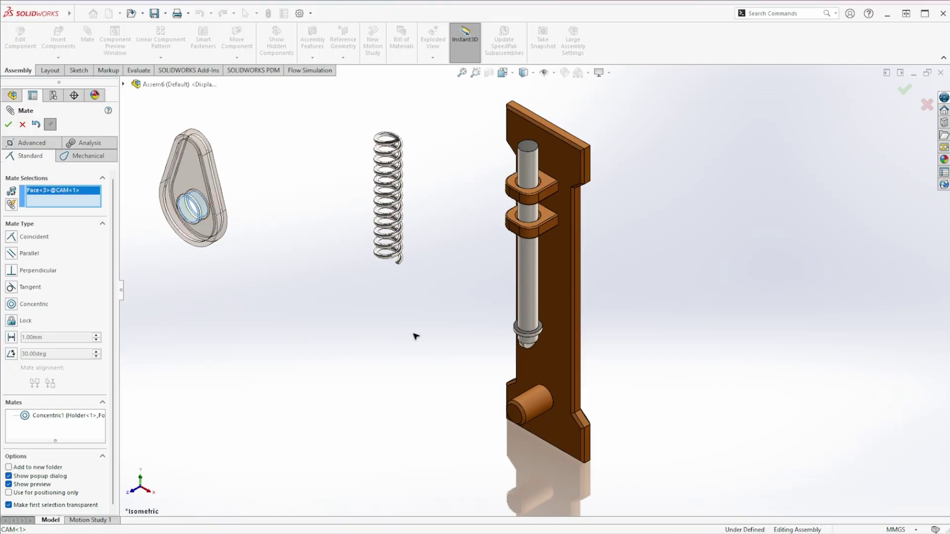
pyautogui.click(544, 406)
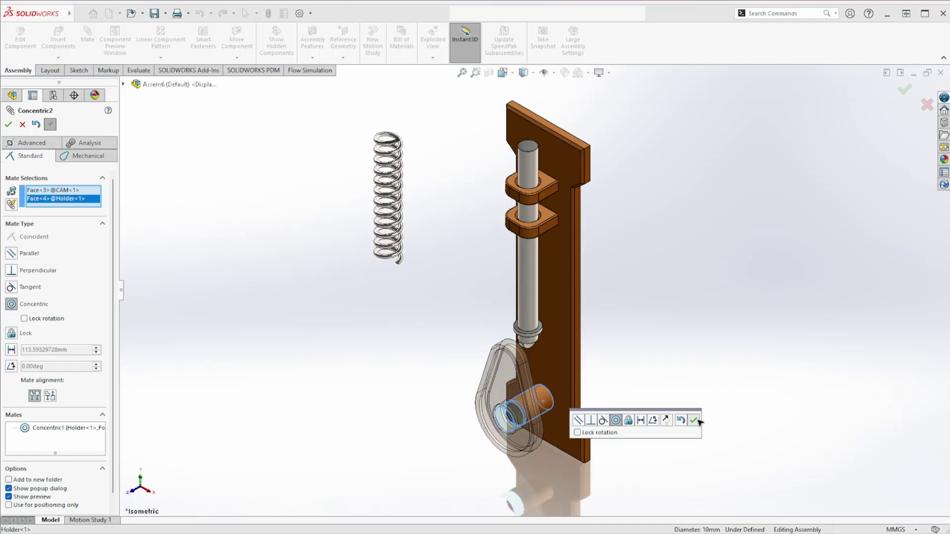
pyautogui.click(697, 421)
# - Add a Width mate centring the follower tip's two faces between the CAM's front and back faces
pyautogui.click(22, 144)
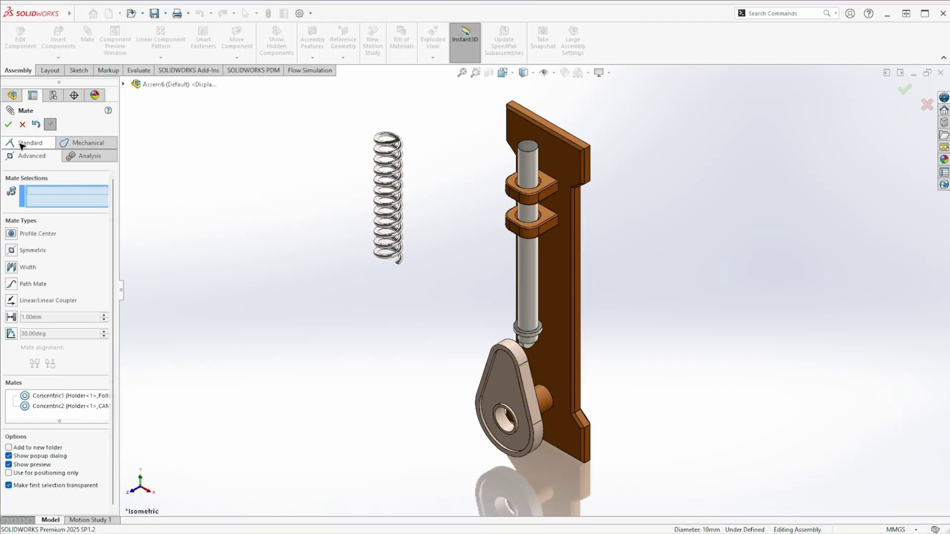
pyautogui.click(29, 267)
pyautogui.scroll(-5, 519, 346)
pyautogui.click(550, 323)
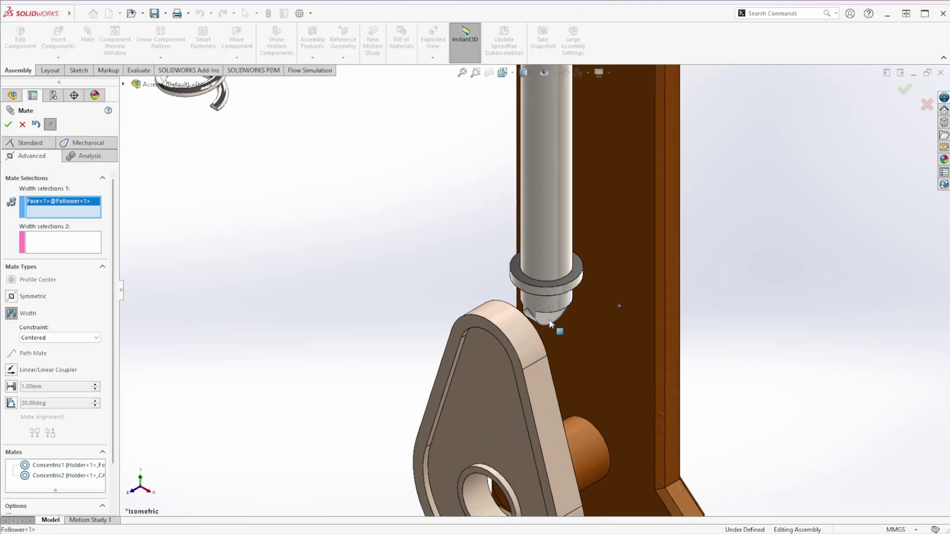
pyautogui.moveTo(550, 323); pyautogui.dragTo(590, 369, button='middle')
pyautogui.click(465, 298)
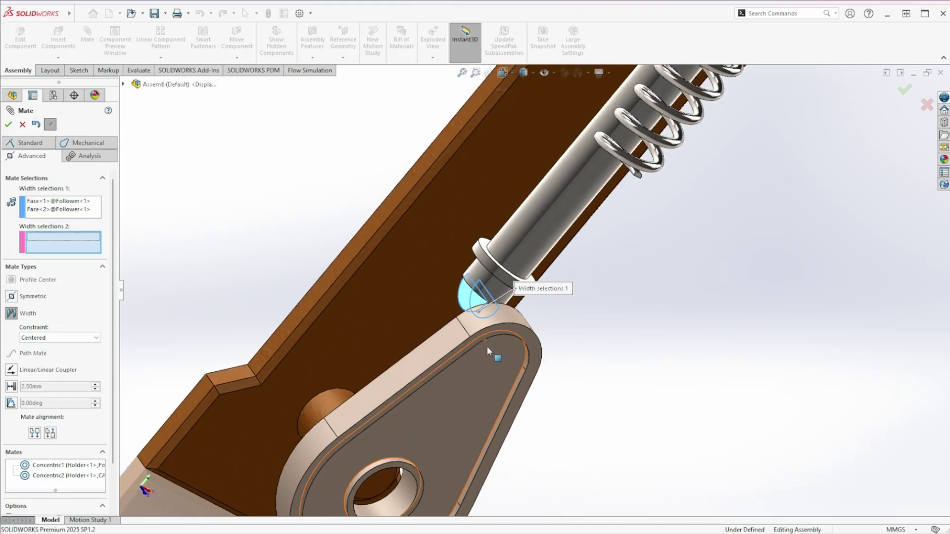
pyautogui.hotkey('ctrl', '7')
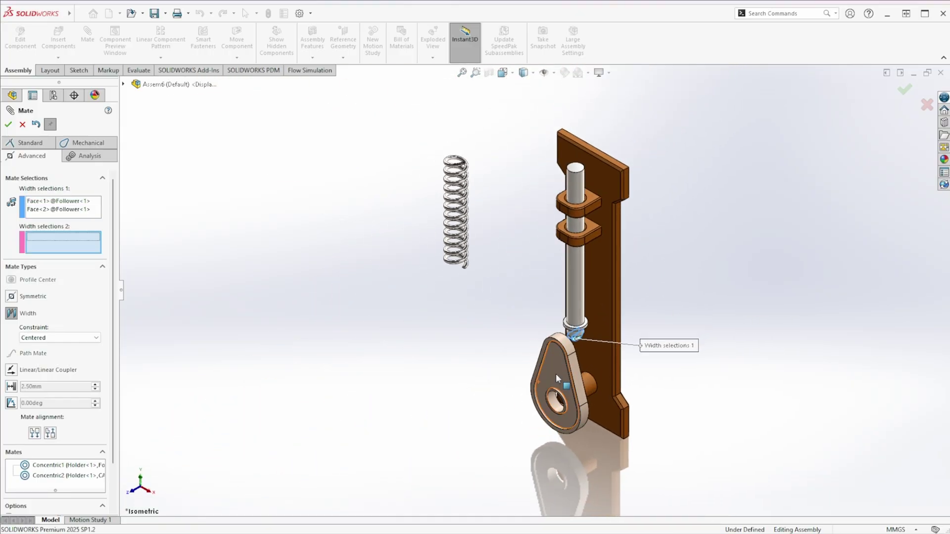
pyautogui.scroll(3, 556, 373)
pyautogui.click(543, 337)
pyautogui.moveTo(543, 336); pyautogui.dragTo(440, 333, button='middle')
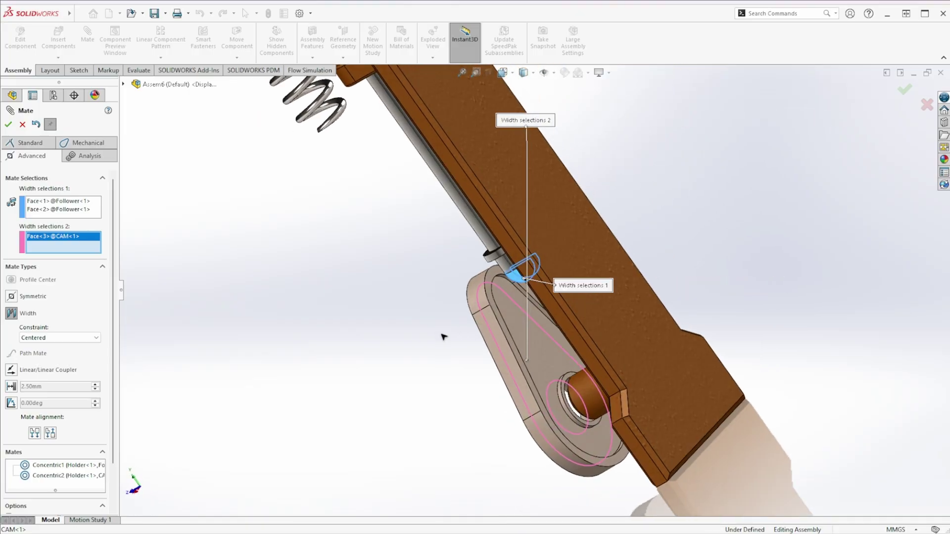
pyautogui.click(524, 328)
pyautogui.hotkey('ctrl', '7')
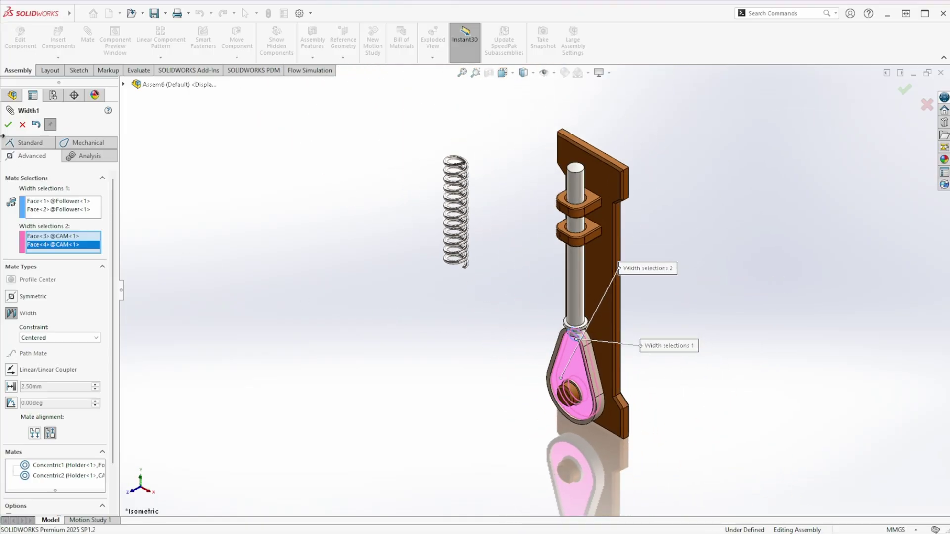
pyautogui.click(8, 124)
# - Mate the Spring's Sketch2 axis line under Sweep1 concentric with the follower shaft
pyautogui.click(8, 124)
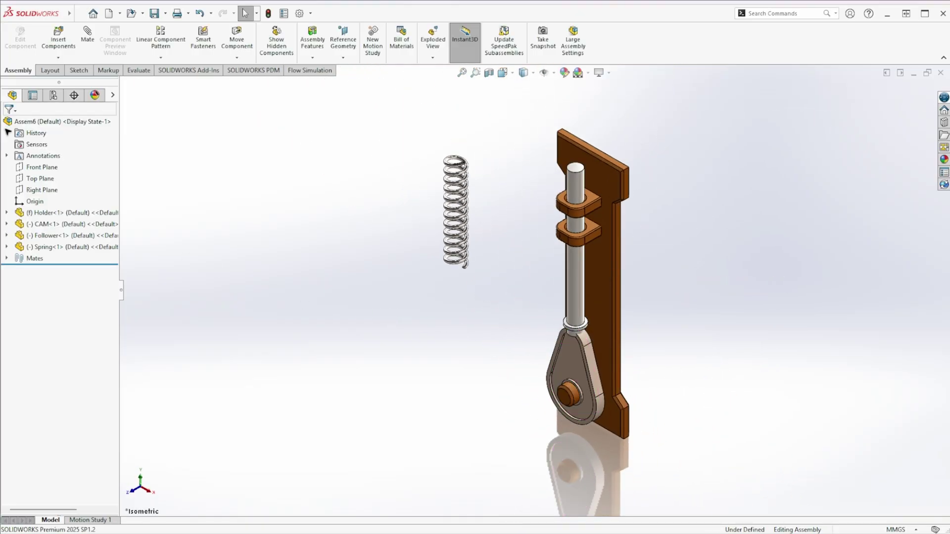
pyautogui.click(6, 247)
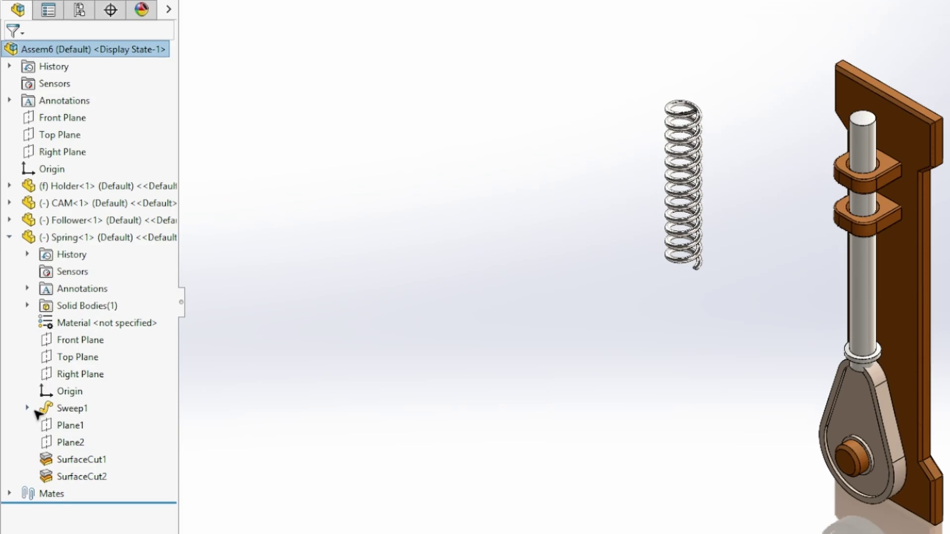
pyautogui.click(28, 408)
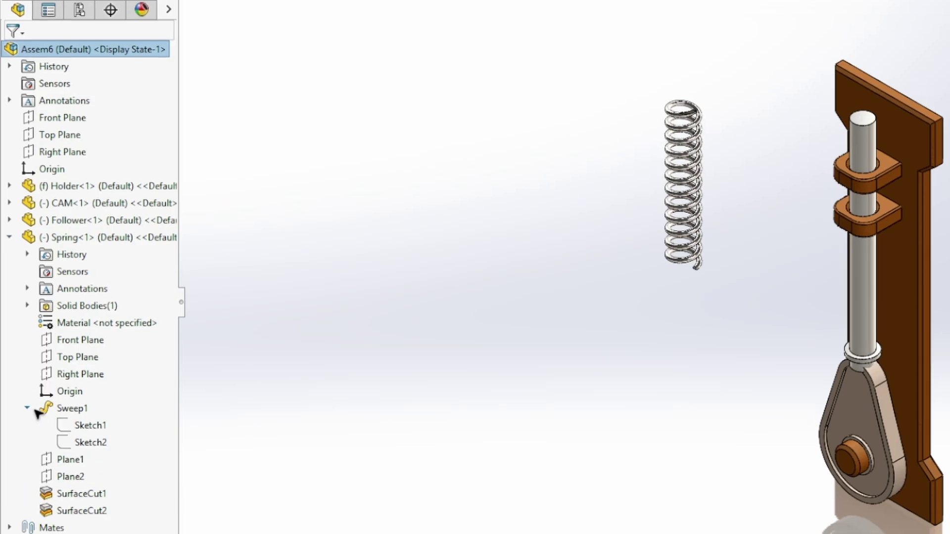
pyautogui.click(75, 445)
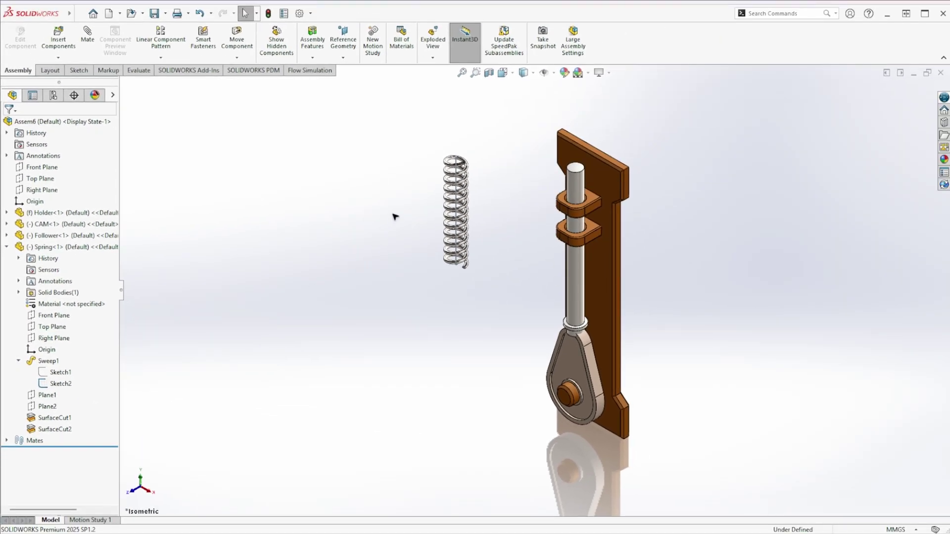
pyautogui.click(87, 34)
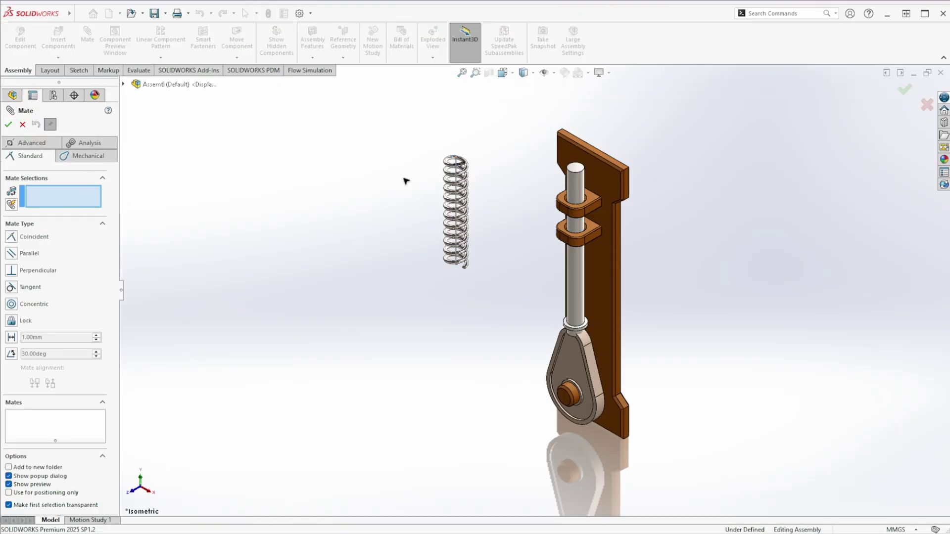
pyautogui.scroll(-5, 460, 200)
pyautogui.click(382, 169)
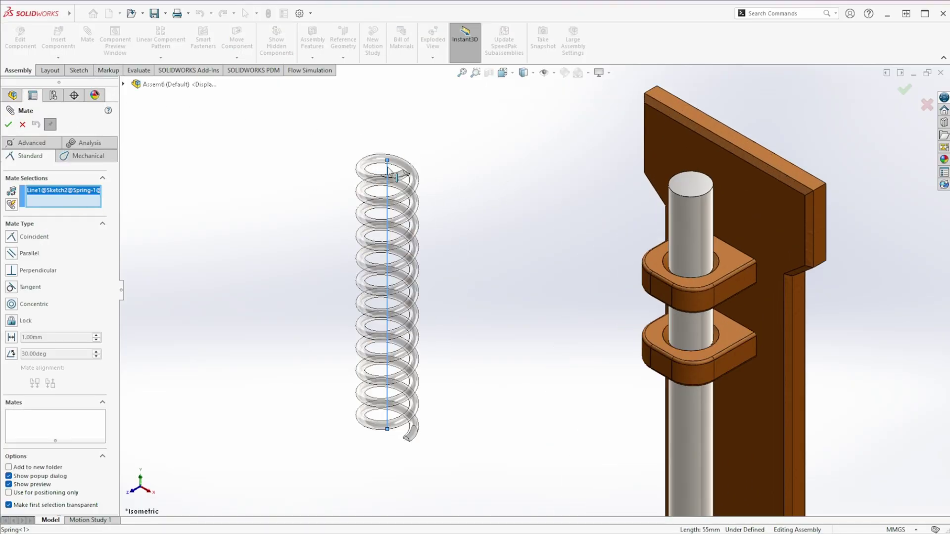
pyautogui.click(687, 414)
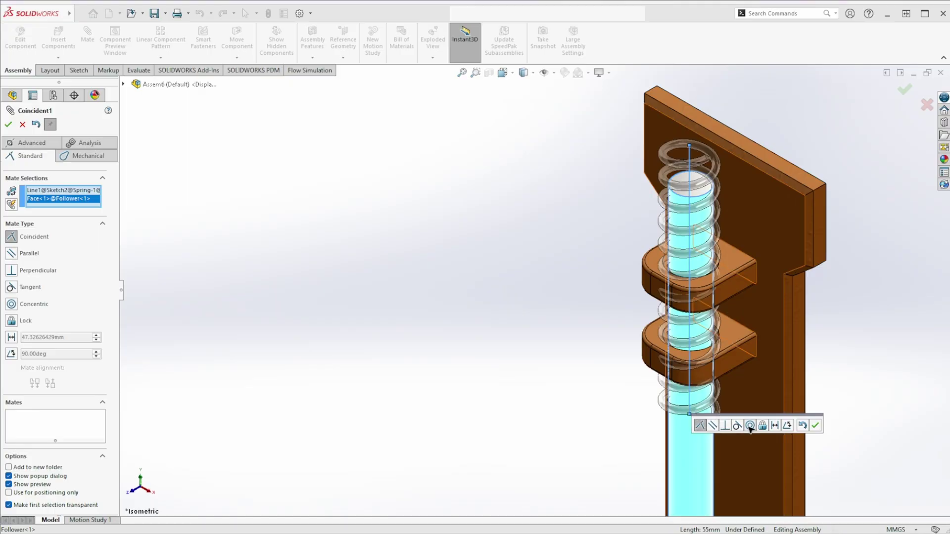
pyautogui.click(749, 425)
pyautogui.click(827, 426)
# - Make the spring axis end point coincident with the follower's collar face
pyautogui.scroll(-2, 747, 439)
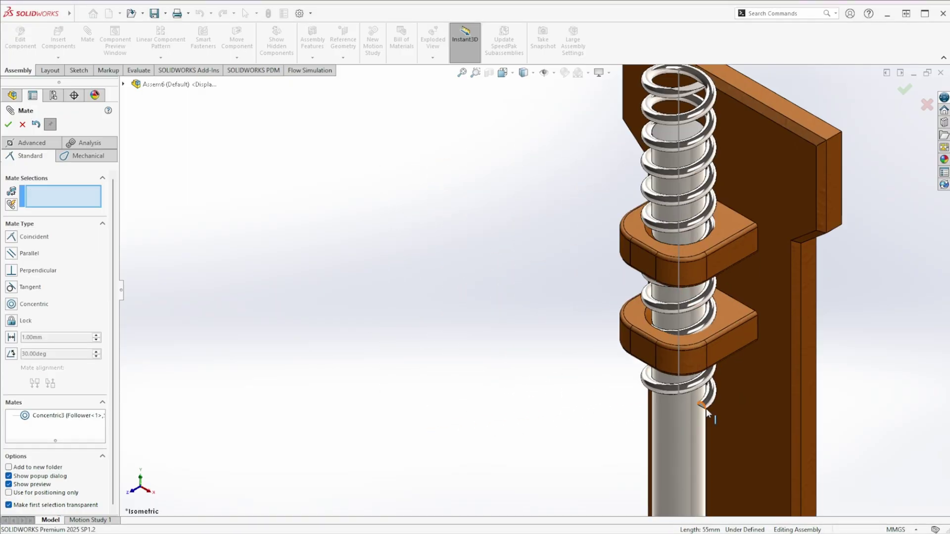
pyautogui.click(664, 385)
pyautogui.scroll(3, 659, 429)
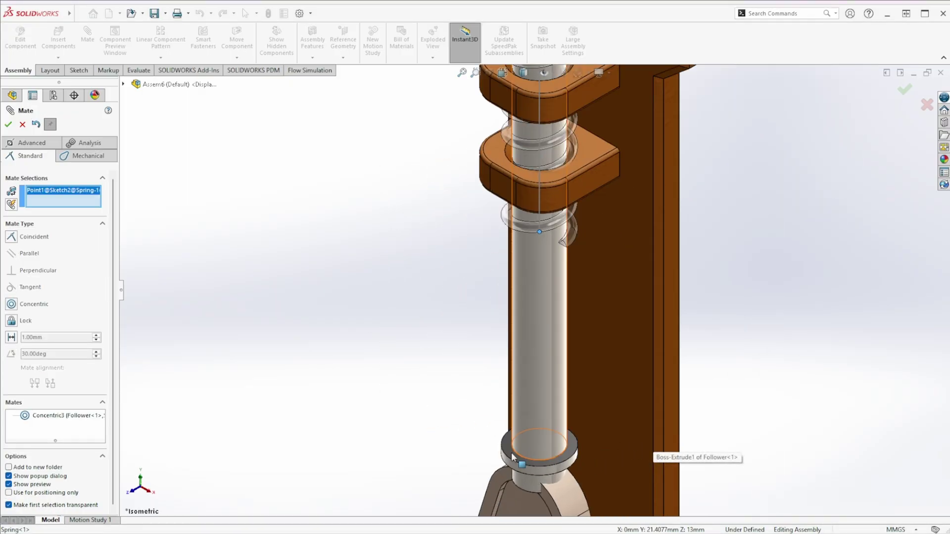
pyautogui.click(510, 453)
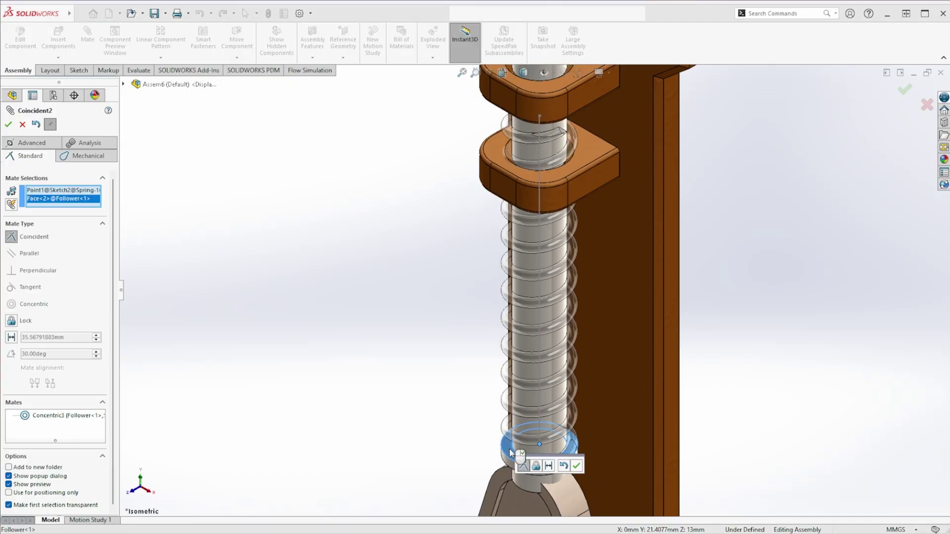
pyautogui.click(577, 466)
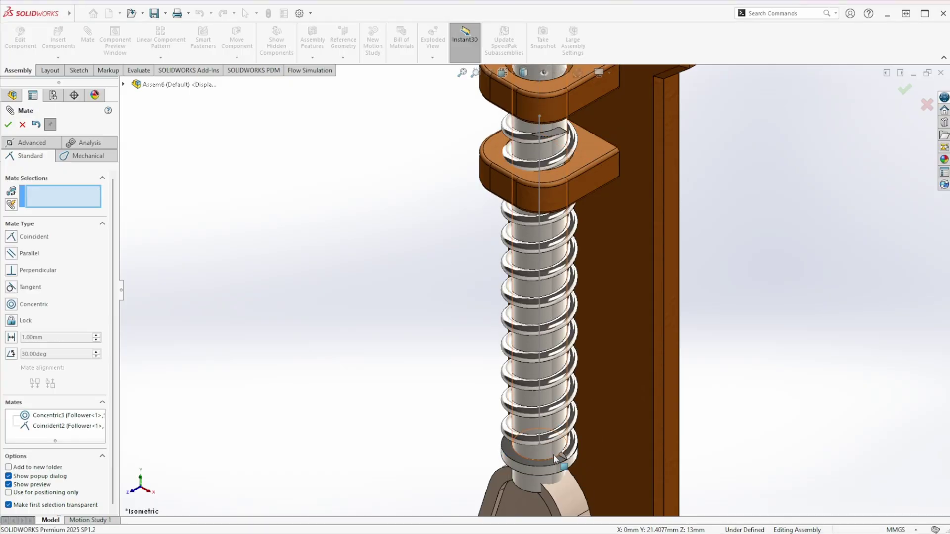
# - Open the spring's axis sketch for editing, with its 55 length dimension
pyautogui.click(8, 125)
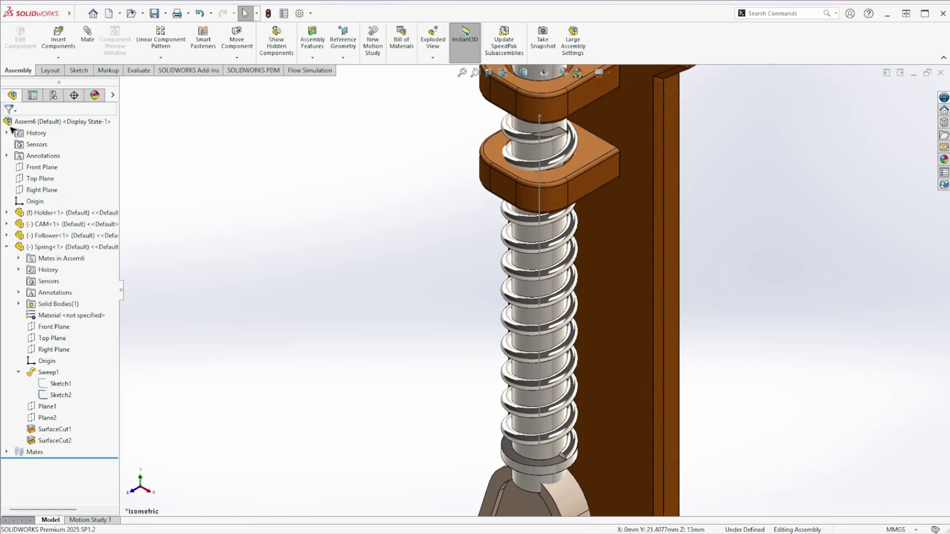
pyautogui.doubleClick(540, 149)
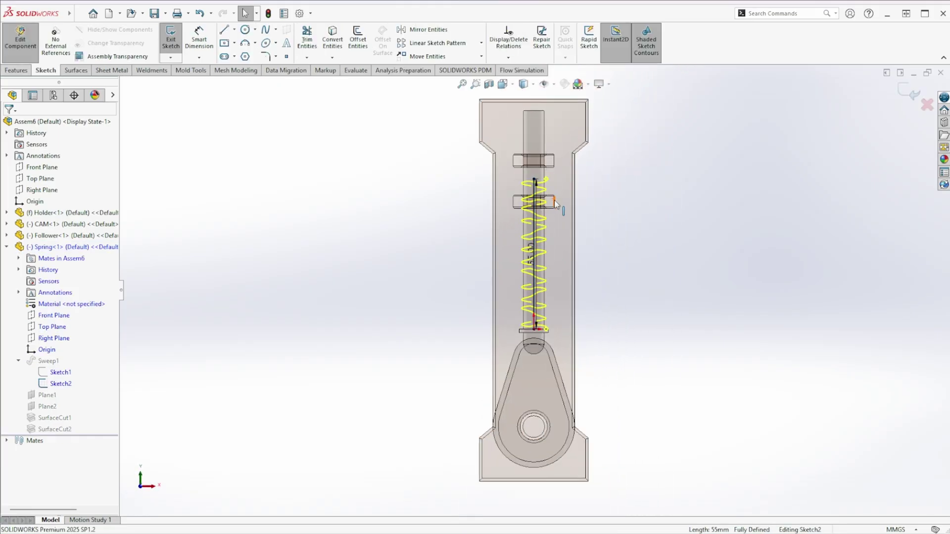
pyautogui.scroll(-2, 559, 180)
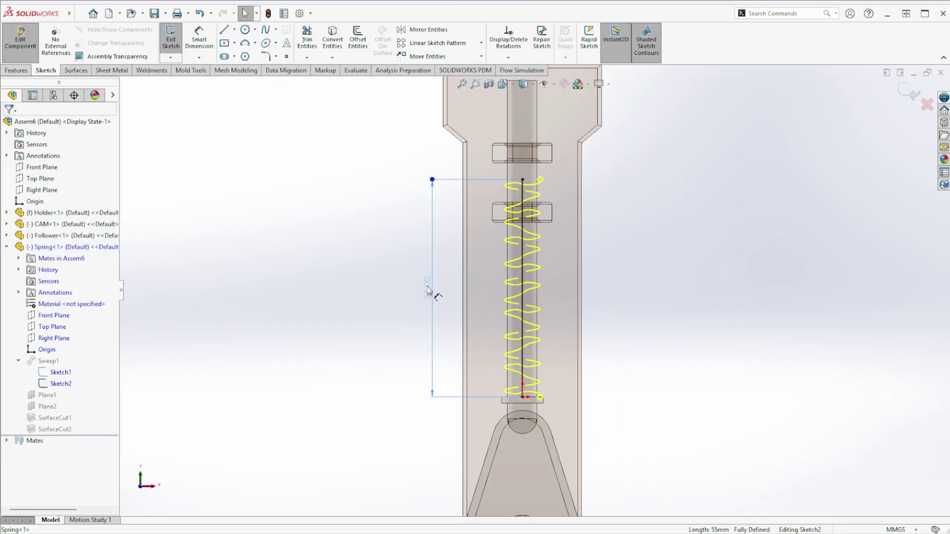
pyautogui.click(433, 291)
pyautogui.press('Escape')
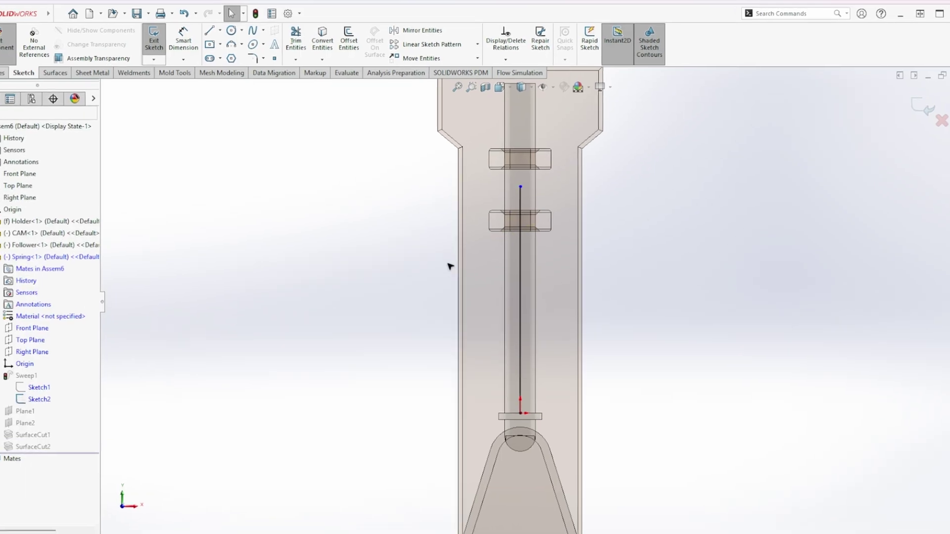
# - Add a Coincident relation between the spring path's top endpoint and the Holder's bottom face
pyautogui.click(504, 58)
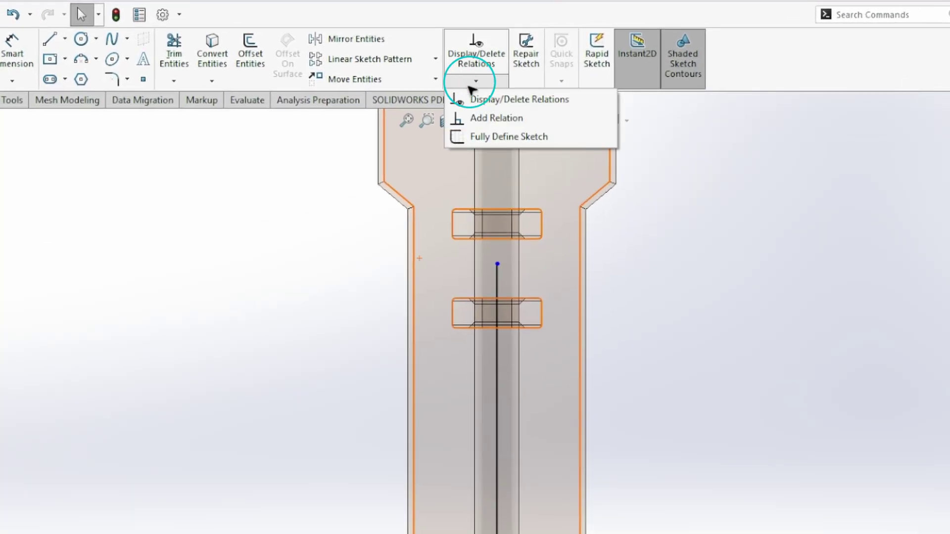
pyautogui.click(475, 118)
pyautogui.scroll(-4, 495, 287)
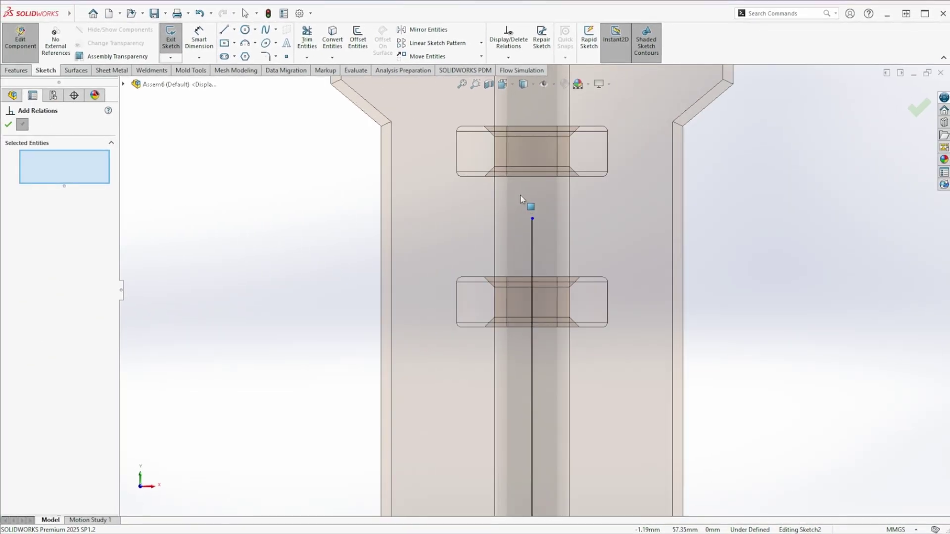
pyautogui.click(532, 219)
pyautogui.moveTo(536, 223)
pyautogui.mouseDown(button='middle')
pyautogui.moveTo(488, 312)
pyautogui.moveTo(434, 271)
pyautogui.moveTo(426, 299)
pyautogui.mouseUp(button='middle')
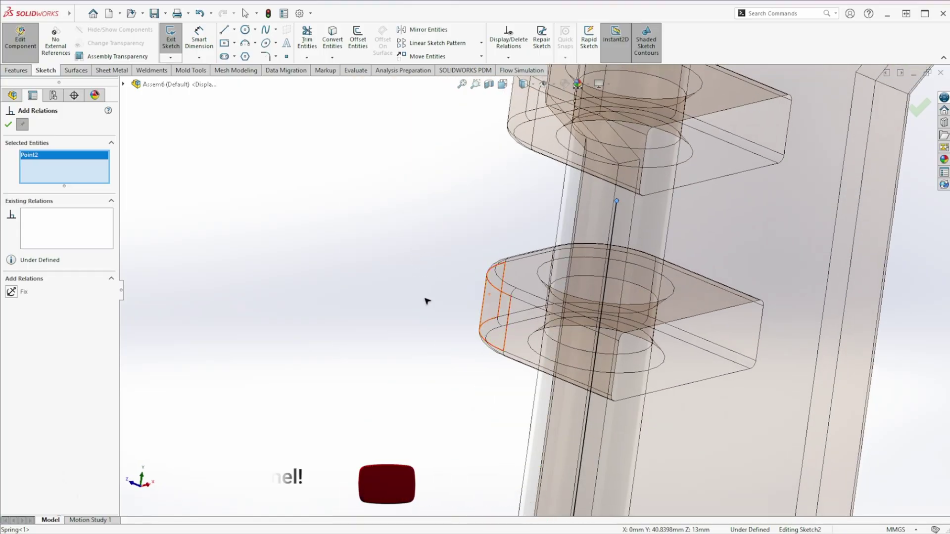
pyautogui.click(500, 345)
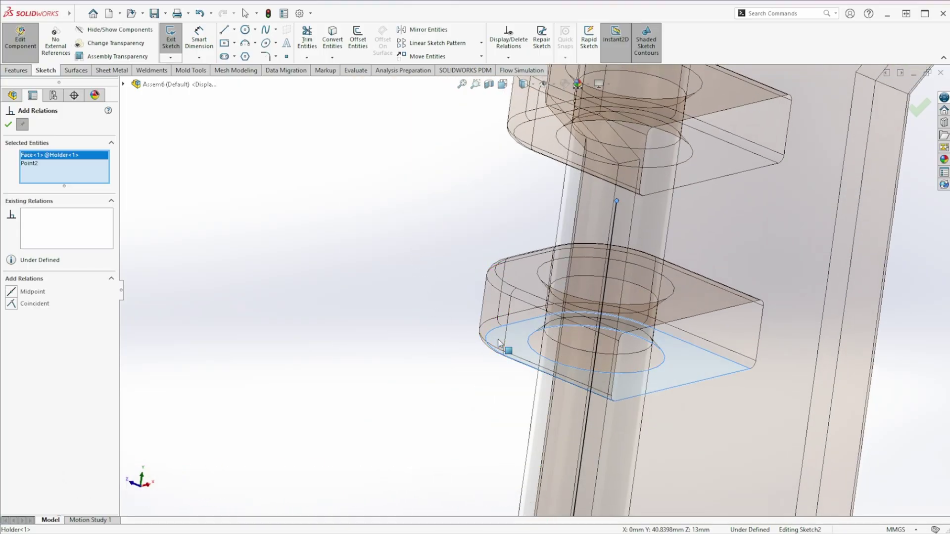
pyautogui.click(12, 303)
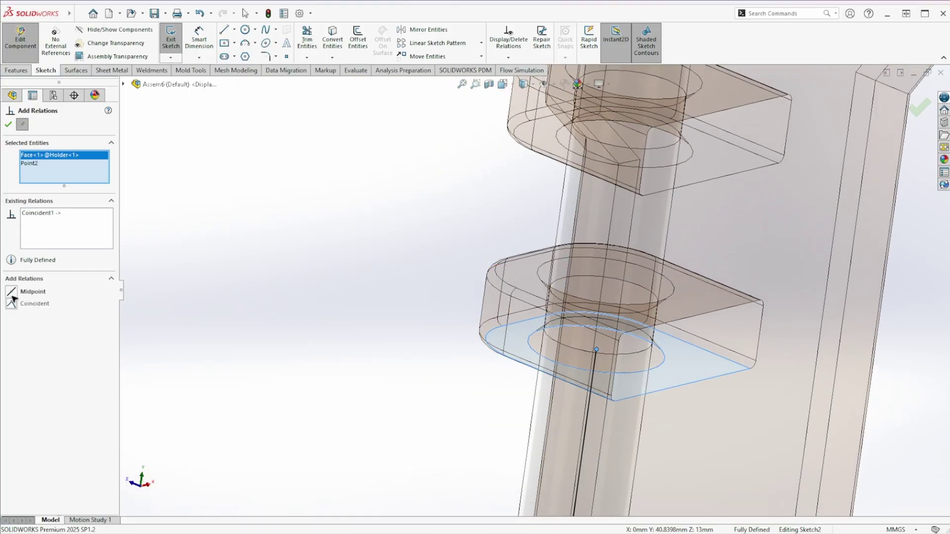
pyautogui.click(8, 124)
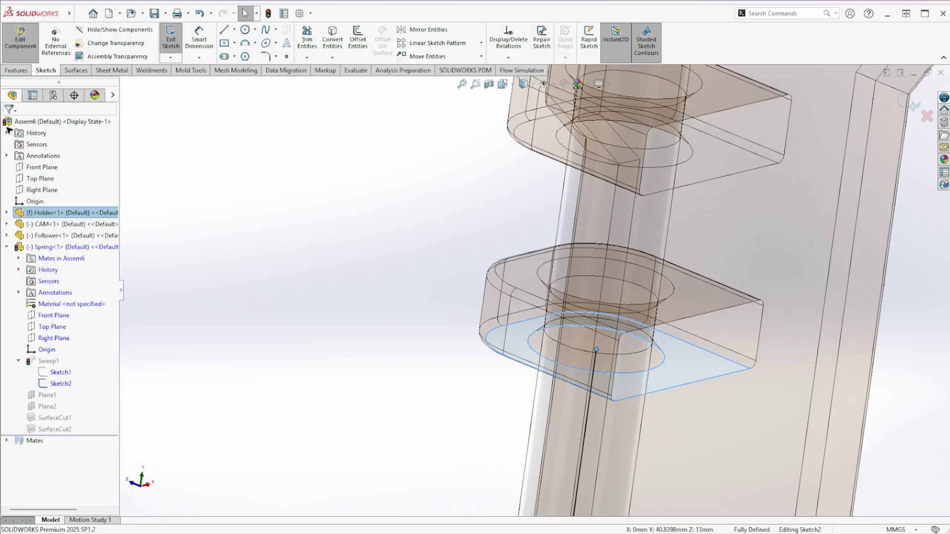
# - Exit the spring sketch and finish editing the Spring component
pyautogui.click(324, 203)
pyautogui.hotkey('ctrl', '7')
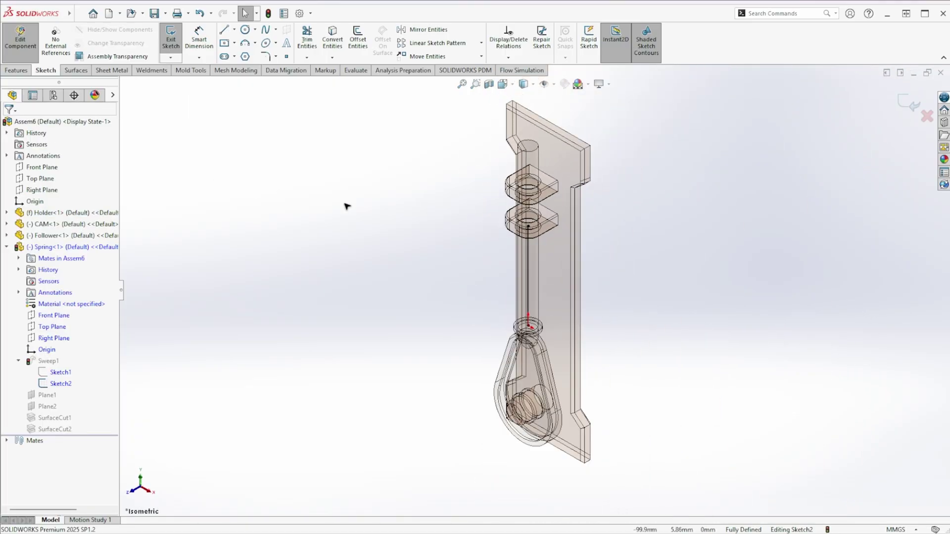
pyautogui.click(912, 102)
pyautogui.click(913, 103)
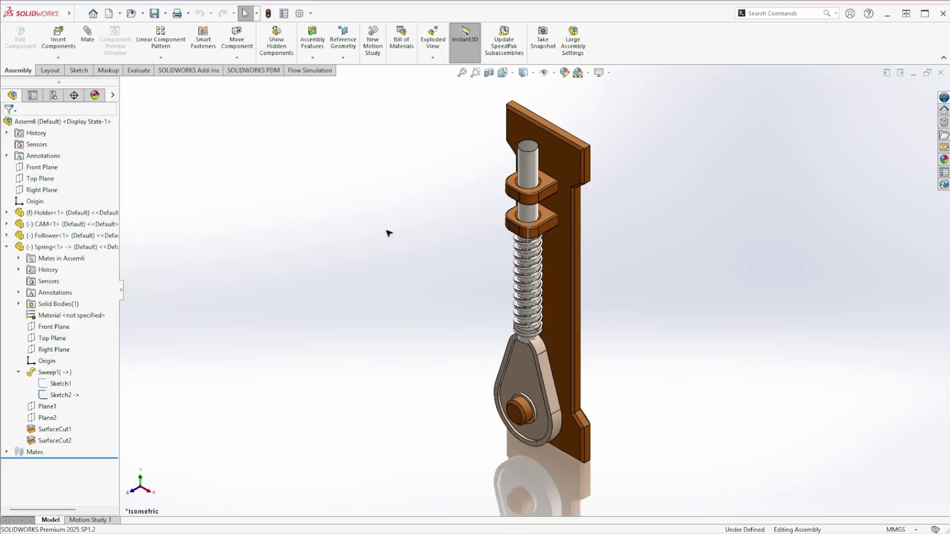
# - Add a Cam mate between the cam's outer face and the follower face, with flipped alignment
pyautogui.click(87, 44)
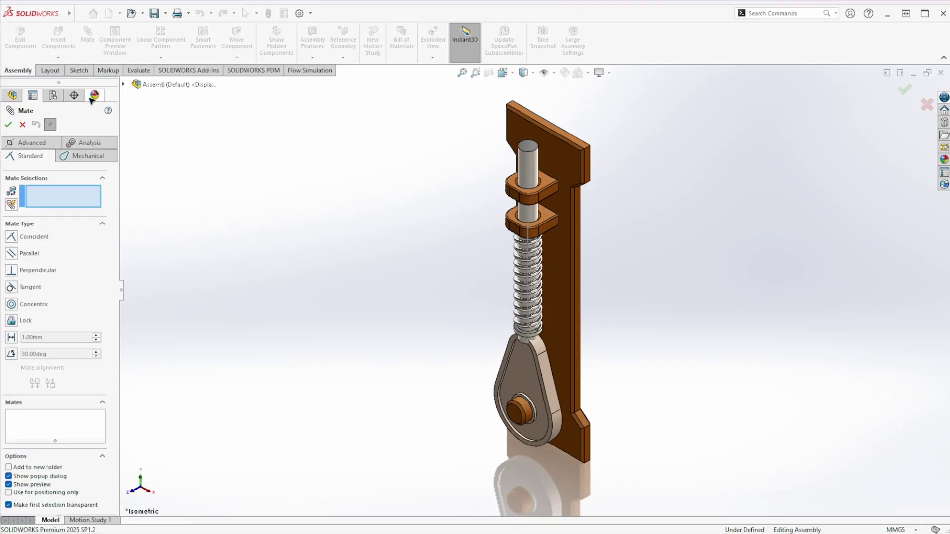
pyautogui.click(84, 156)
pyautogui.click(25, 234)
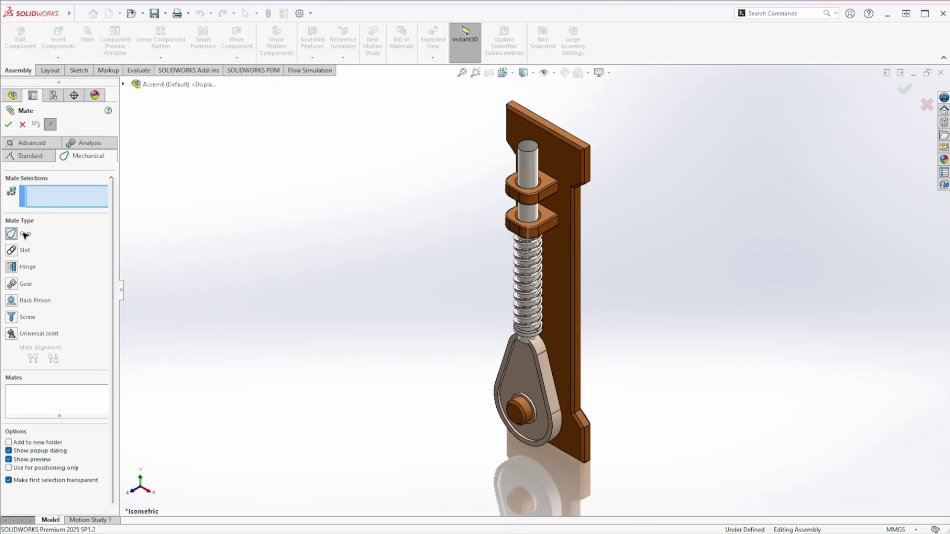
pyautogui.scroll(-5, 514, 355)
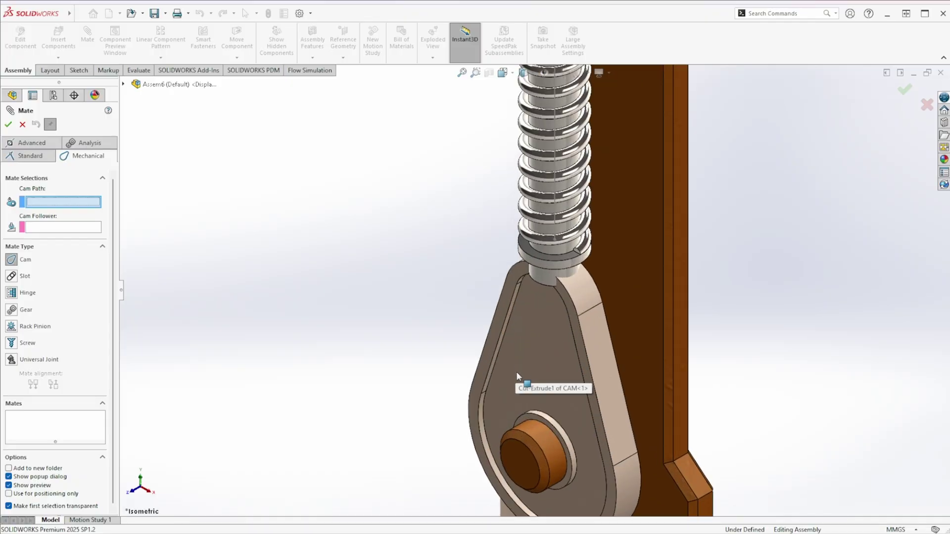
pyautogui.click(594, 352)
pyautogui.scroll(-5, 530, 313)
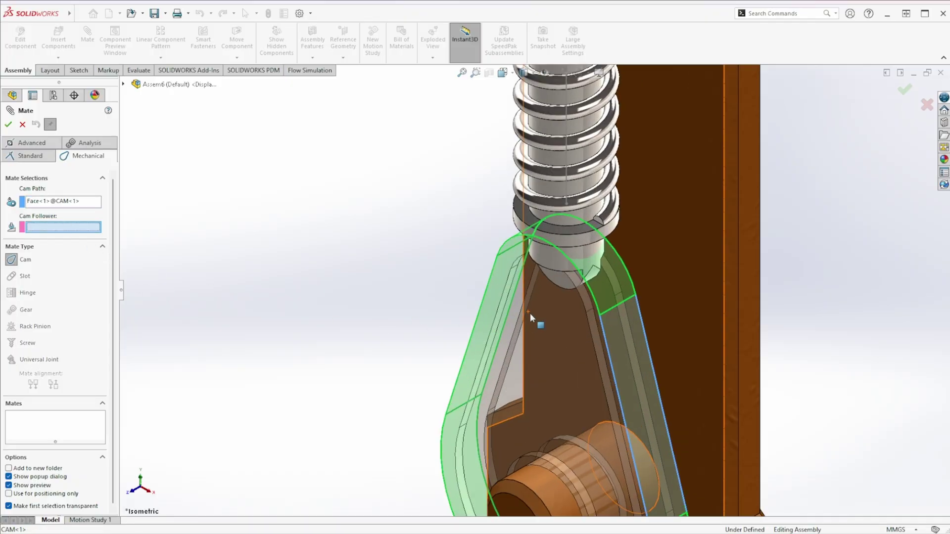
pyautogui.click(577, 192)
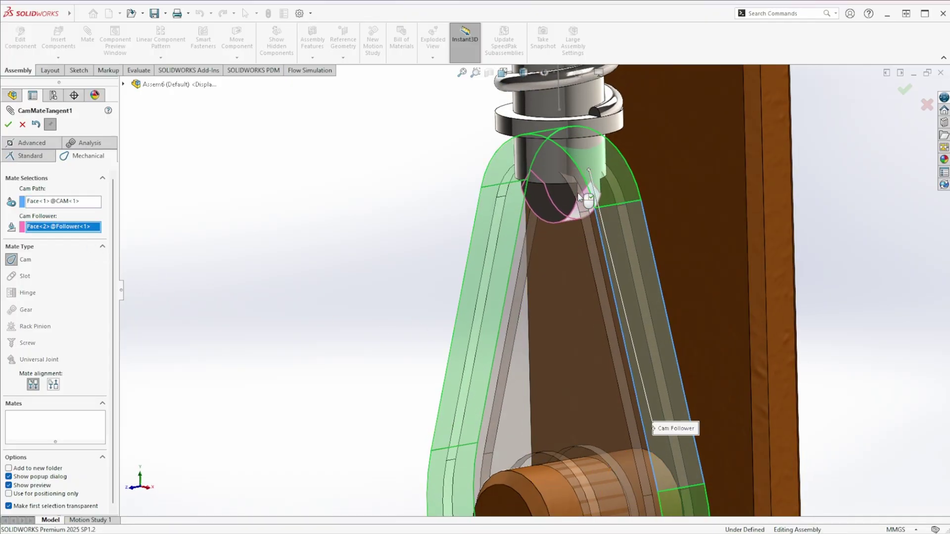
pyautogui.click(53, 385)
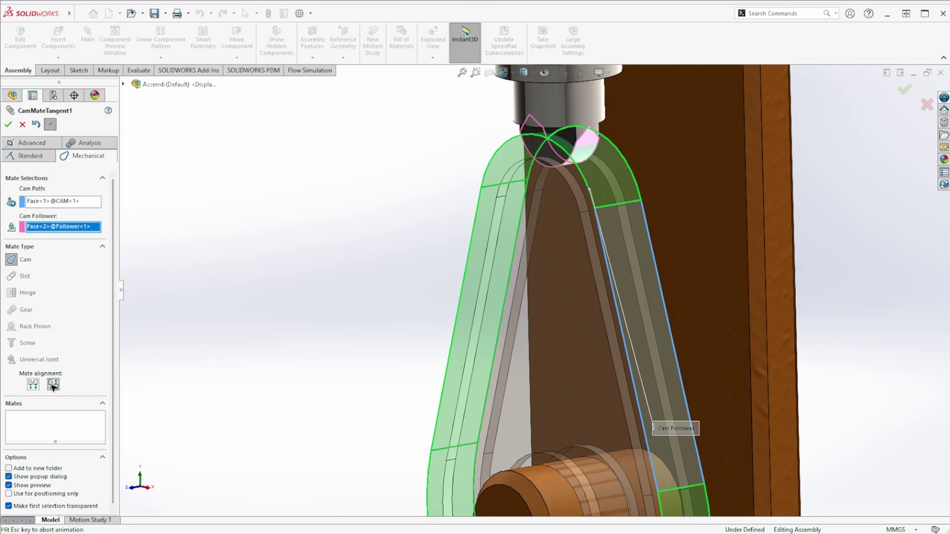
pyautogui.click(9, 124)
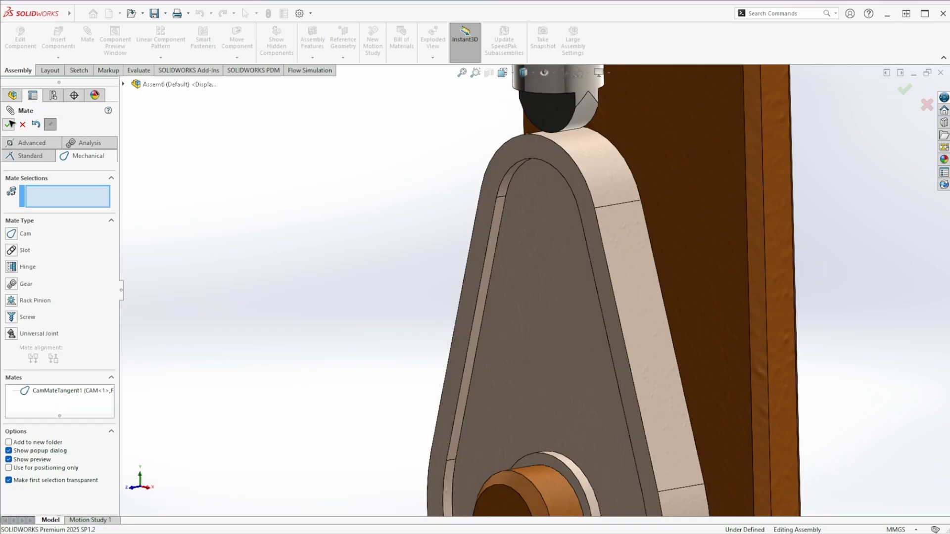
pyautogui.click(10, 124)
# - Rotate the cam to test the follower's motion and rebuild so the spring regenerates
pyautogui.hotkey('ctrl', '7')
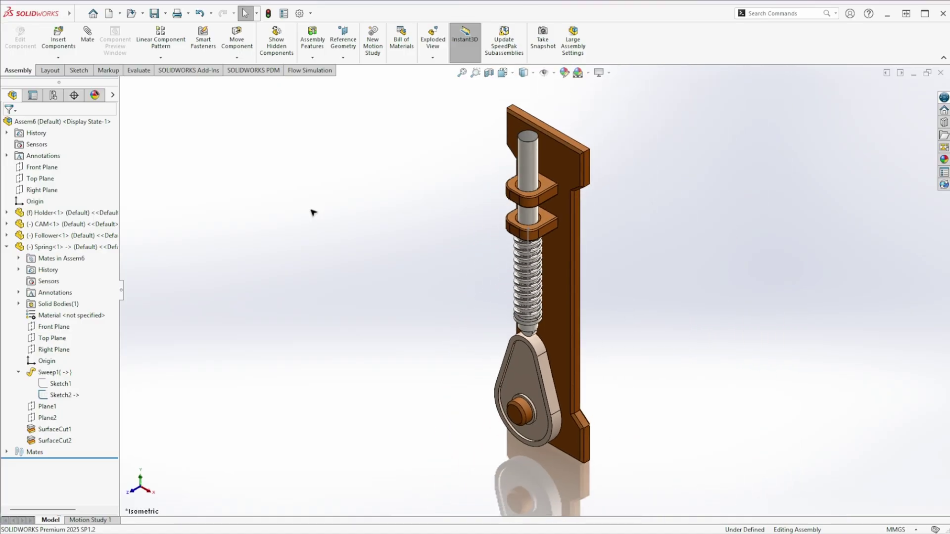
pyautogui.click(63, 394)
pyautogui.click(299, 288)
pyautogui.moveTo(525, 367)
pyautogui.mouseDown()
pyautogui.moveTo(560, 411)
pyautogui.moveTo(548, 376)
pyautogui.moveTo(521, 352)
pyautogui.mouseUp()
pyautogui.click(274, 15)
pyautogui.click(412, 370)
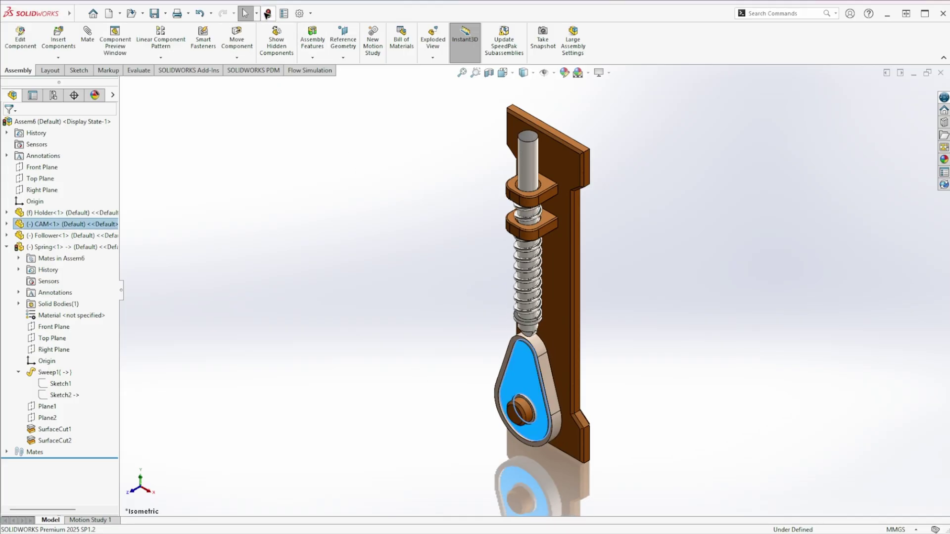
pyautogui.click(268, 13)
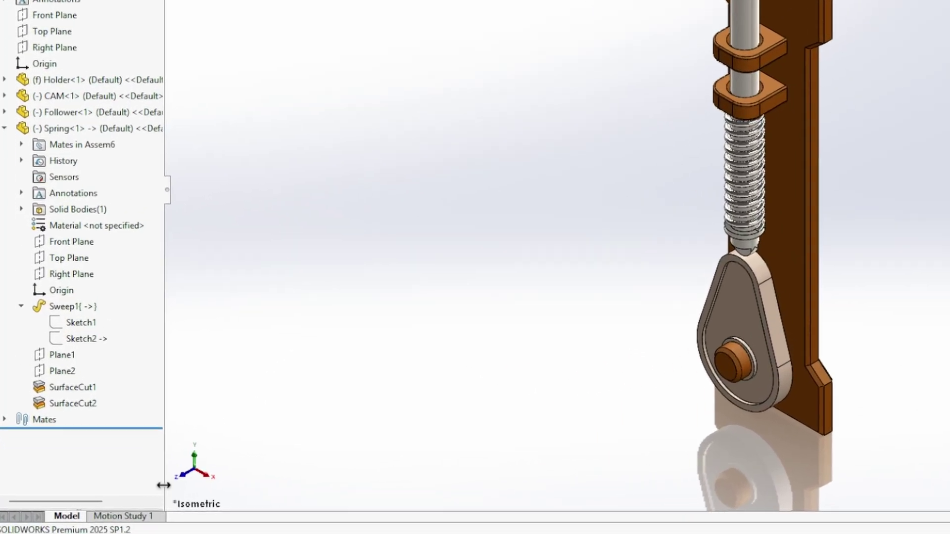
# - Add a rotary motor on the cam's boss face in Motion Study 1
pyautogui.click(100, 520)
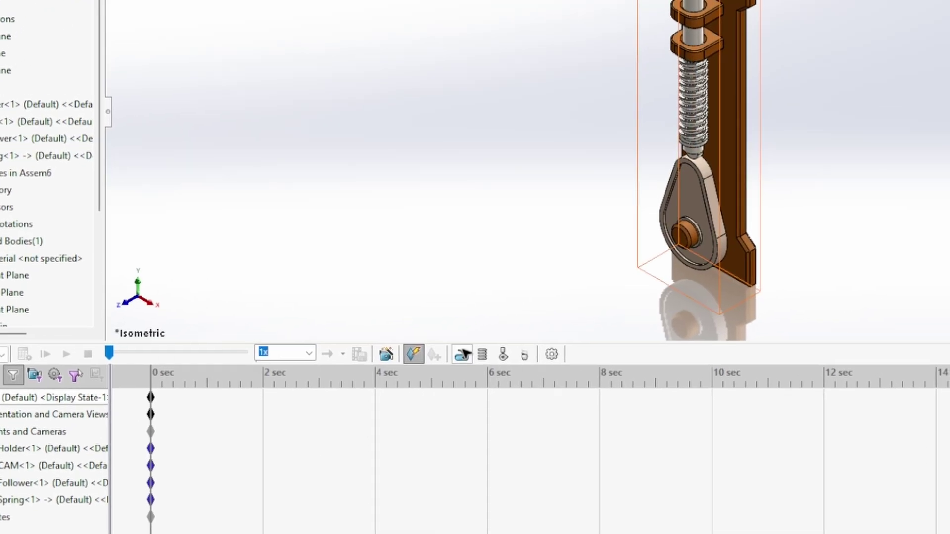
pyautogui.click(529, 302)
pyautogui.scroll(-4, 651, 240)
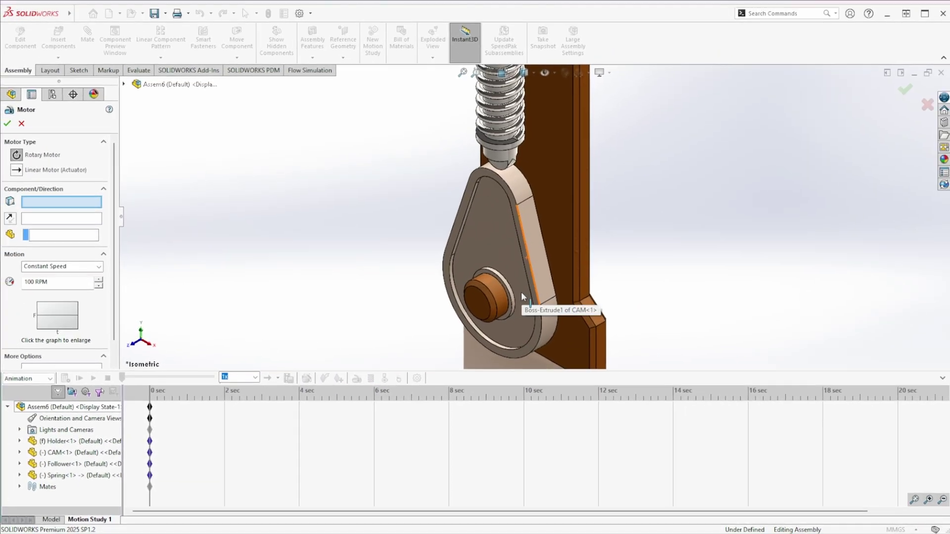
pyautogui.click(635, 251)
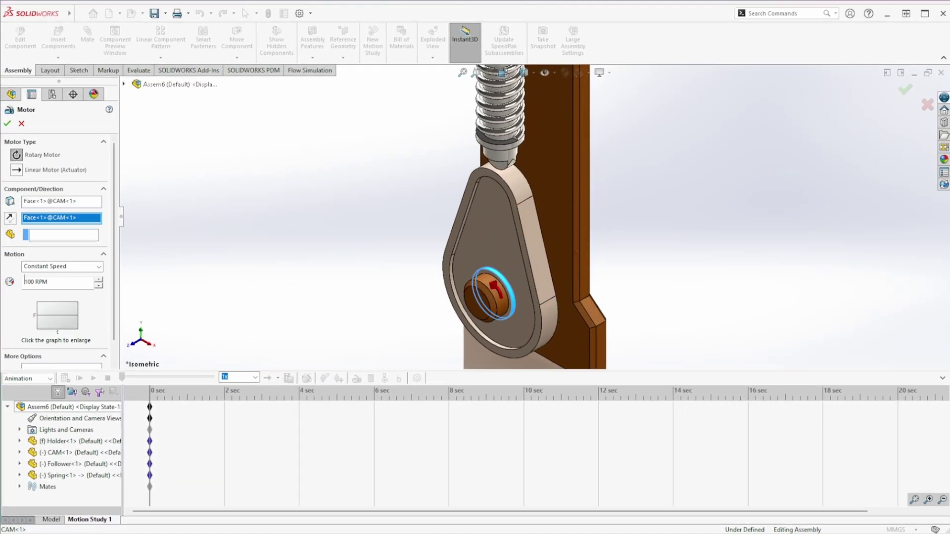
pyautogui.click(7, 124)
# - Calculate and play back the cam animation, viewing the mechanism from the front
pyautogui.press('f')
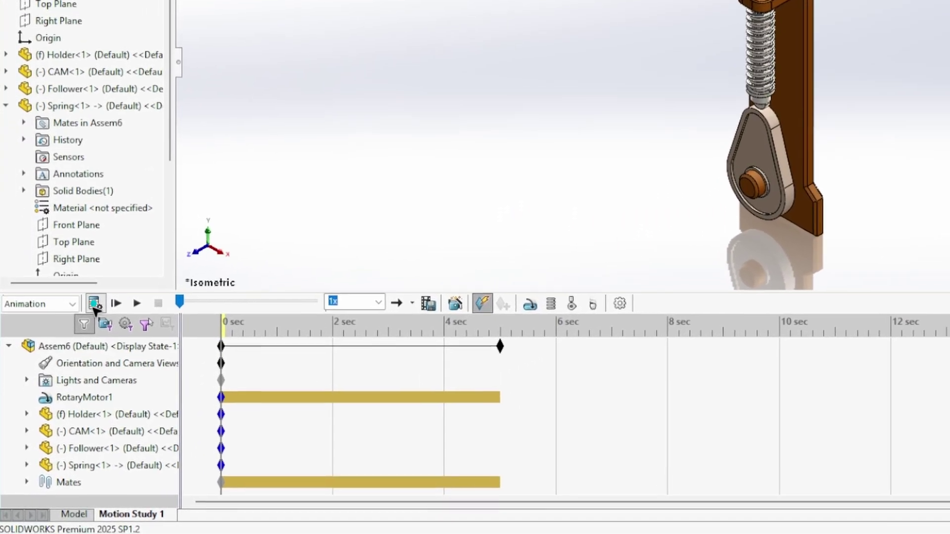
pyautogui.click(65, 378)
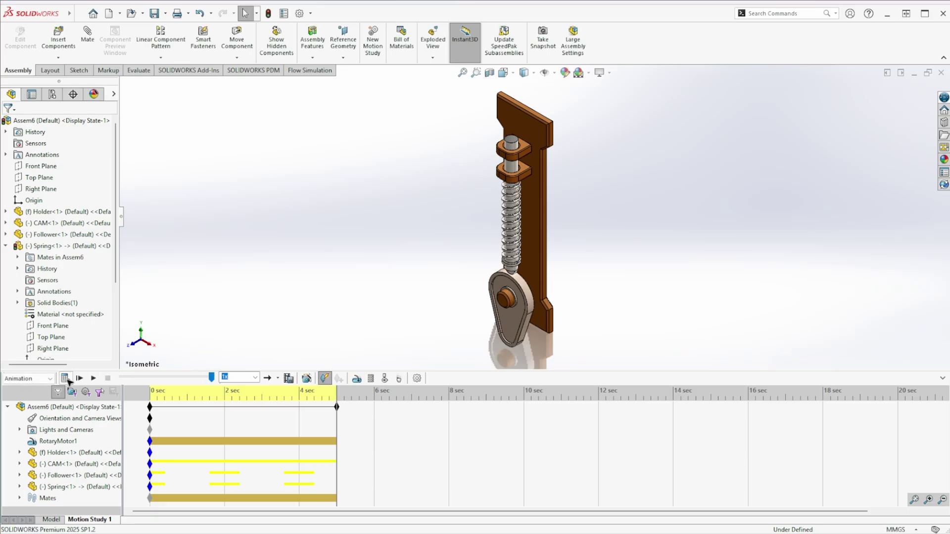
pyautogui.click(93, 379)
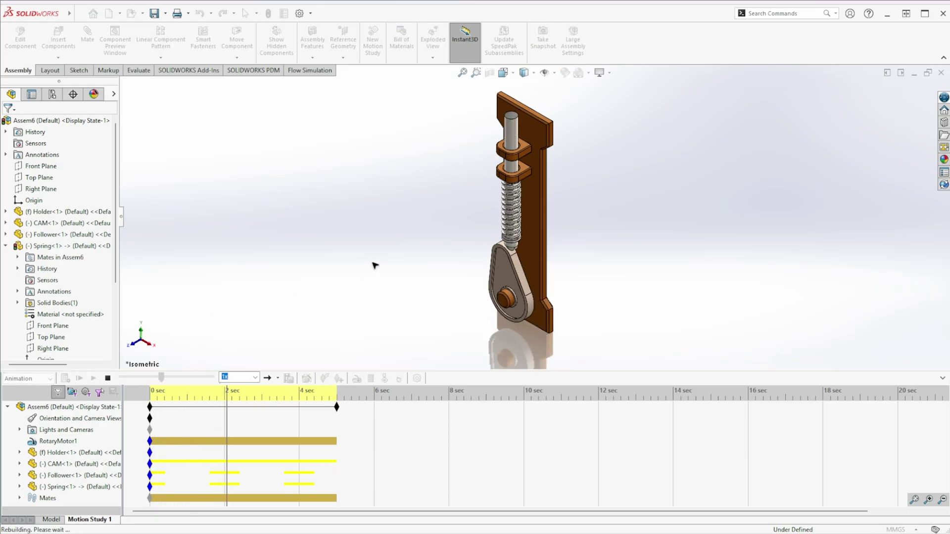
pyautogui.hotkey('ctrl', '1')
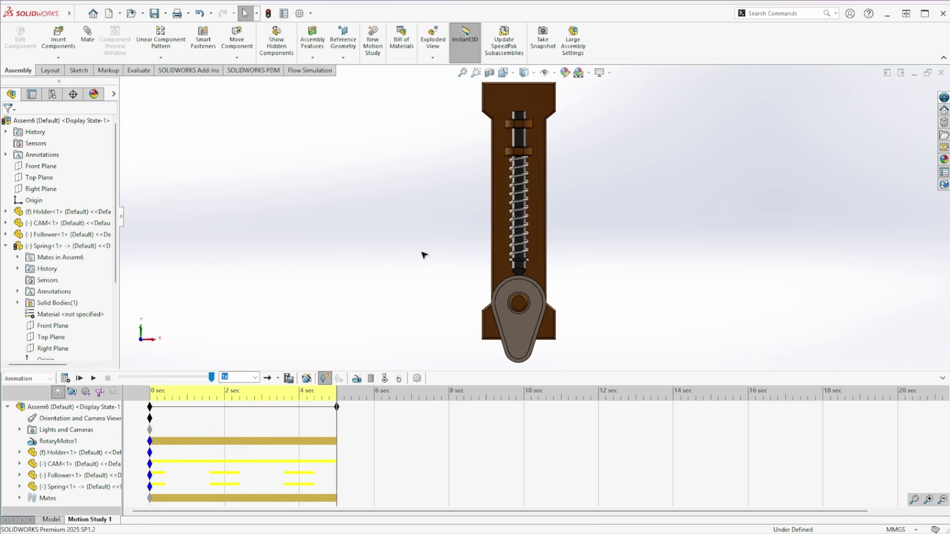